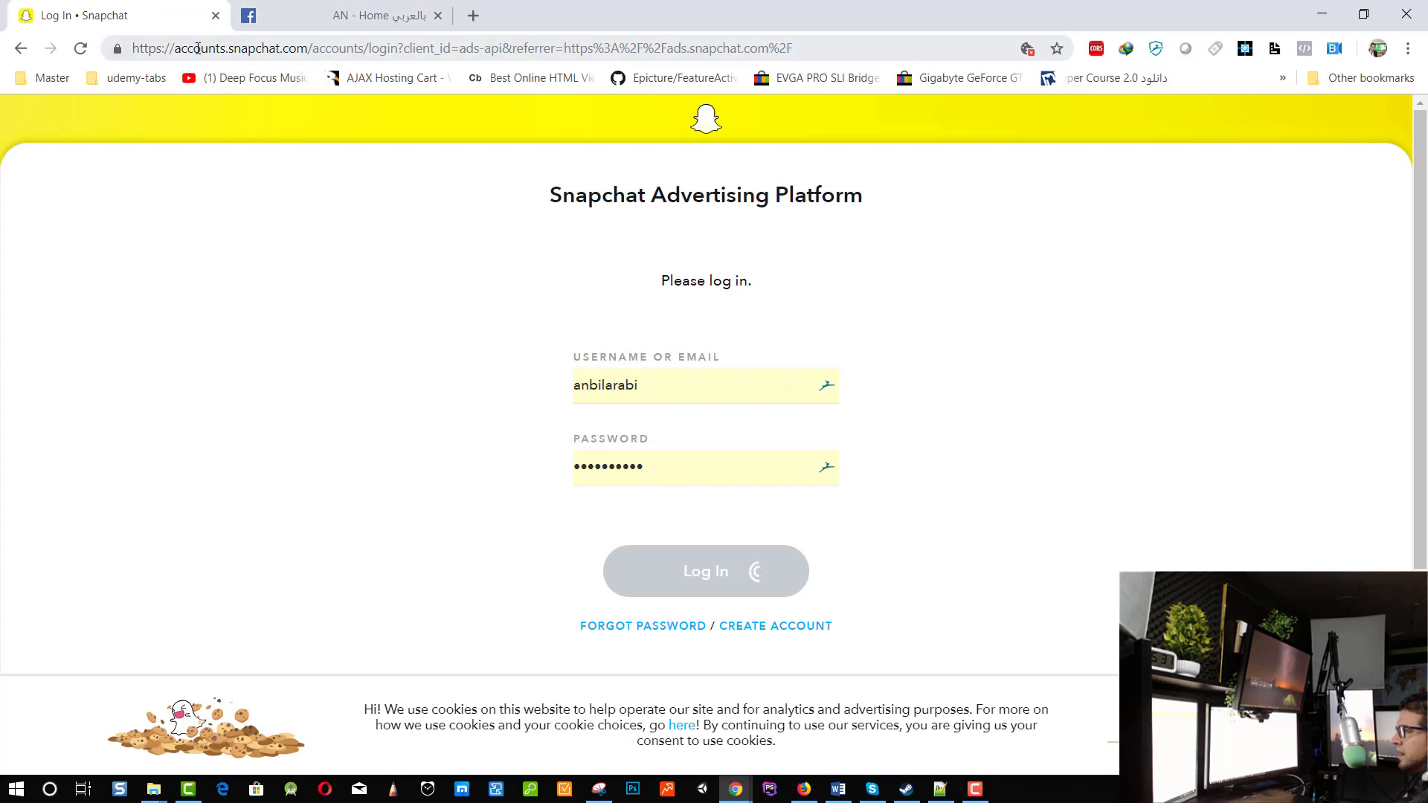
Step: Search Google for "snapchat ads" in a new tab and open the Snapchat Advertising Platform result
drag(183, 48, 293, 51)
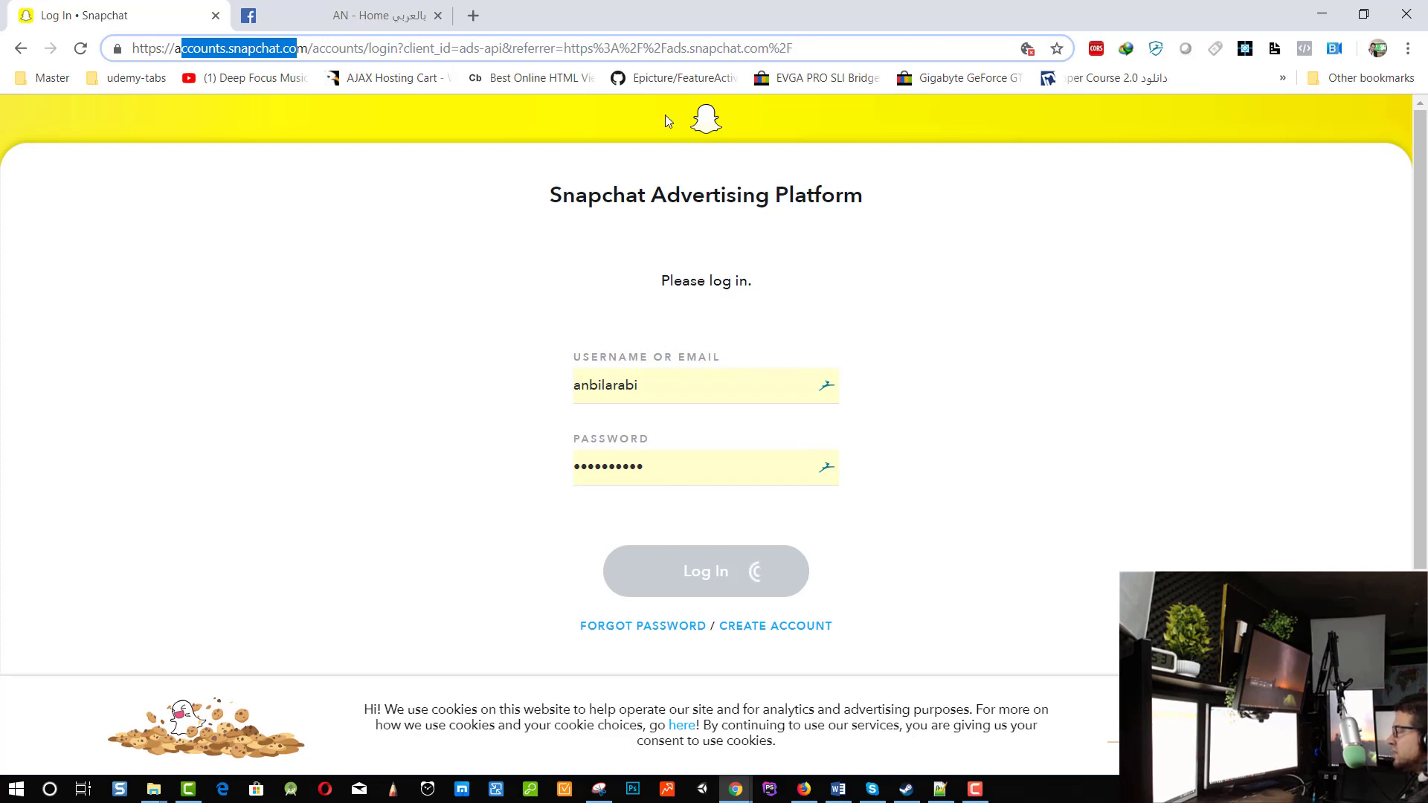
click(482, 16)
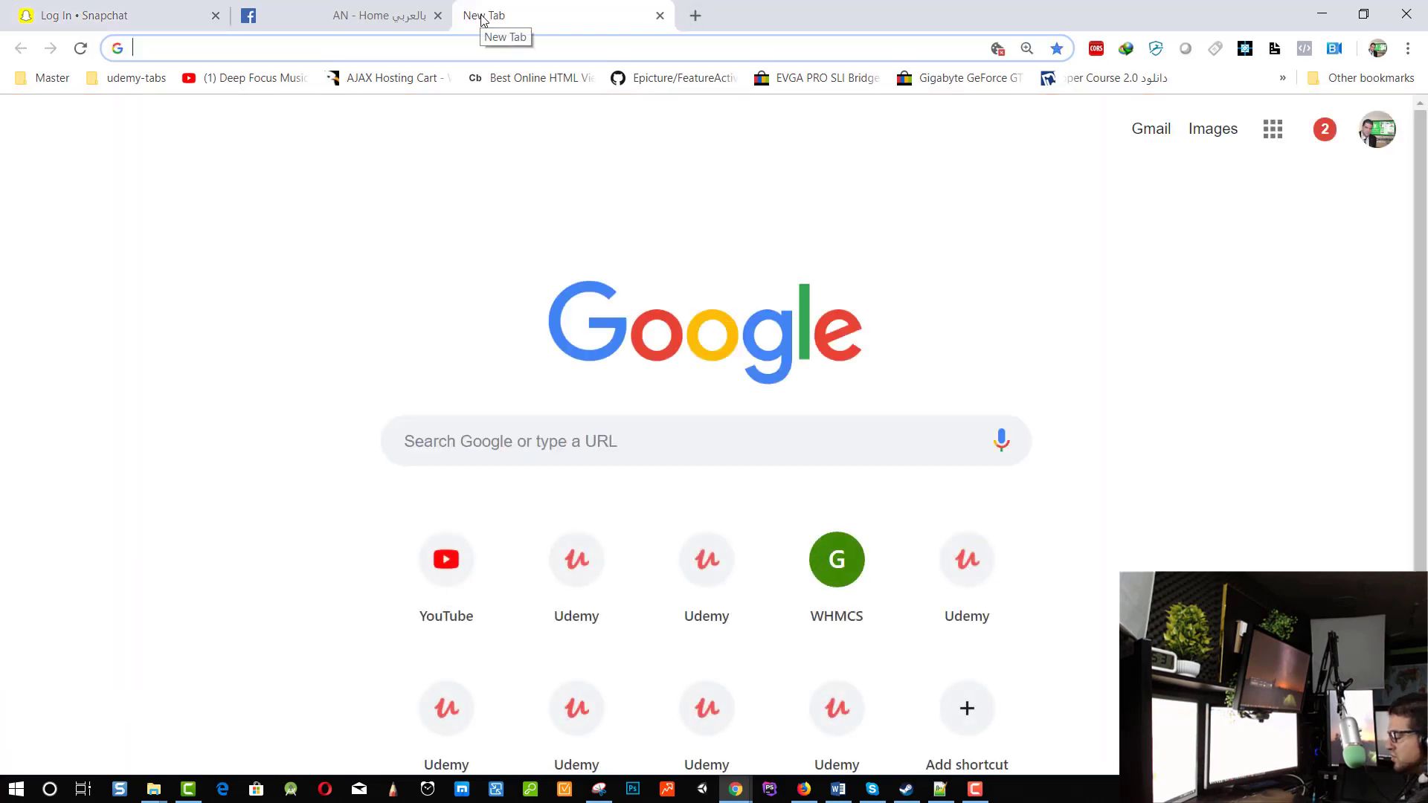
text(snapchat ad)
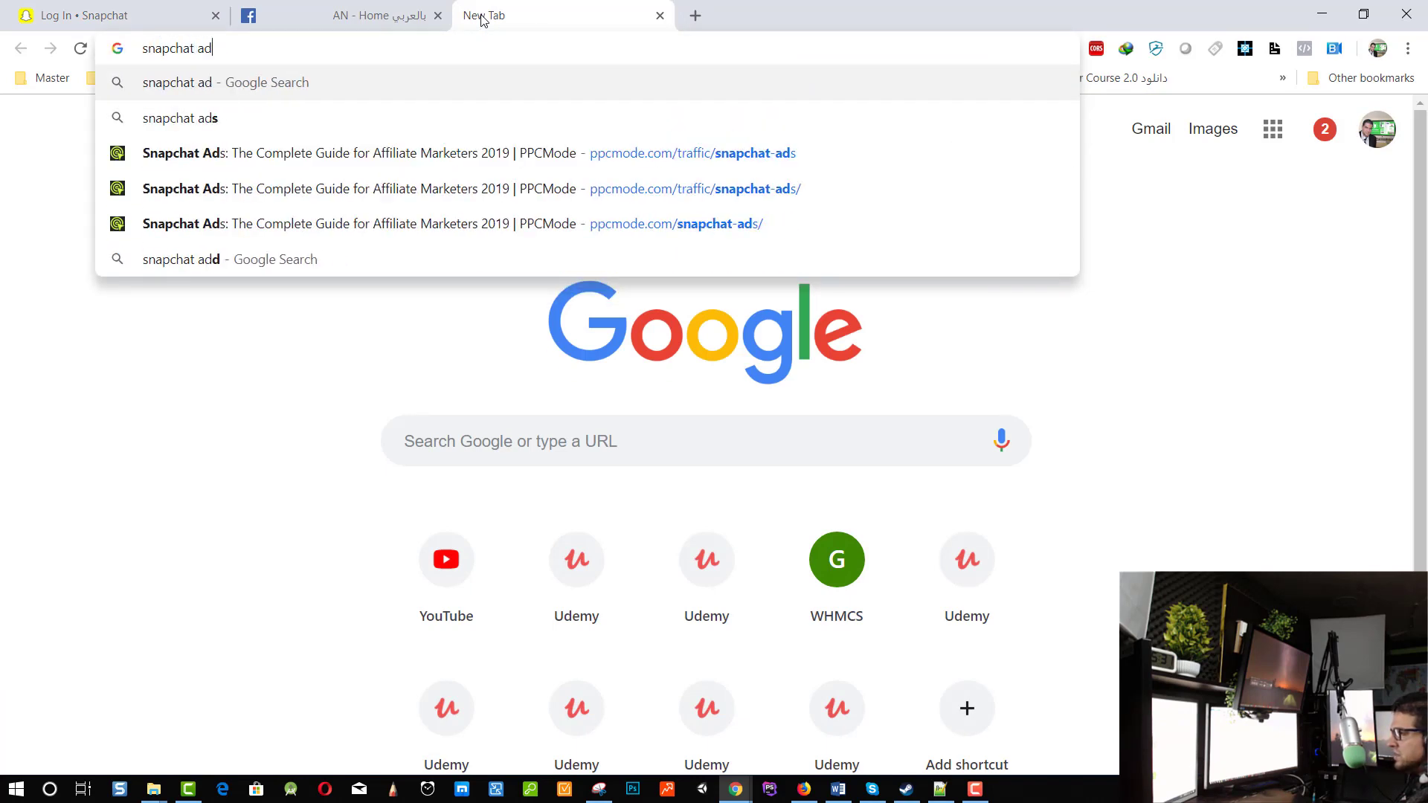
text(s)
key(Return)
drag(312, 144, 89, 141)
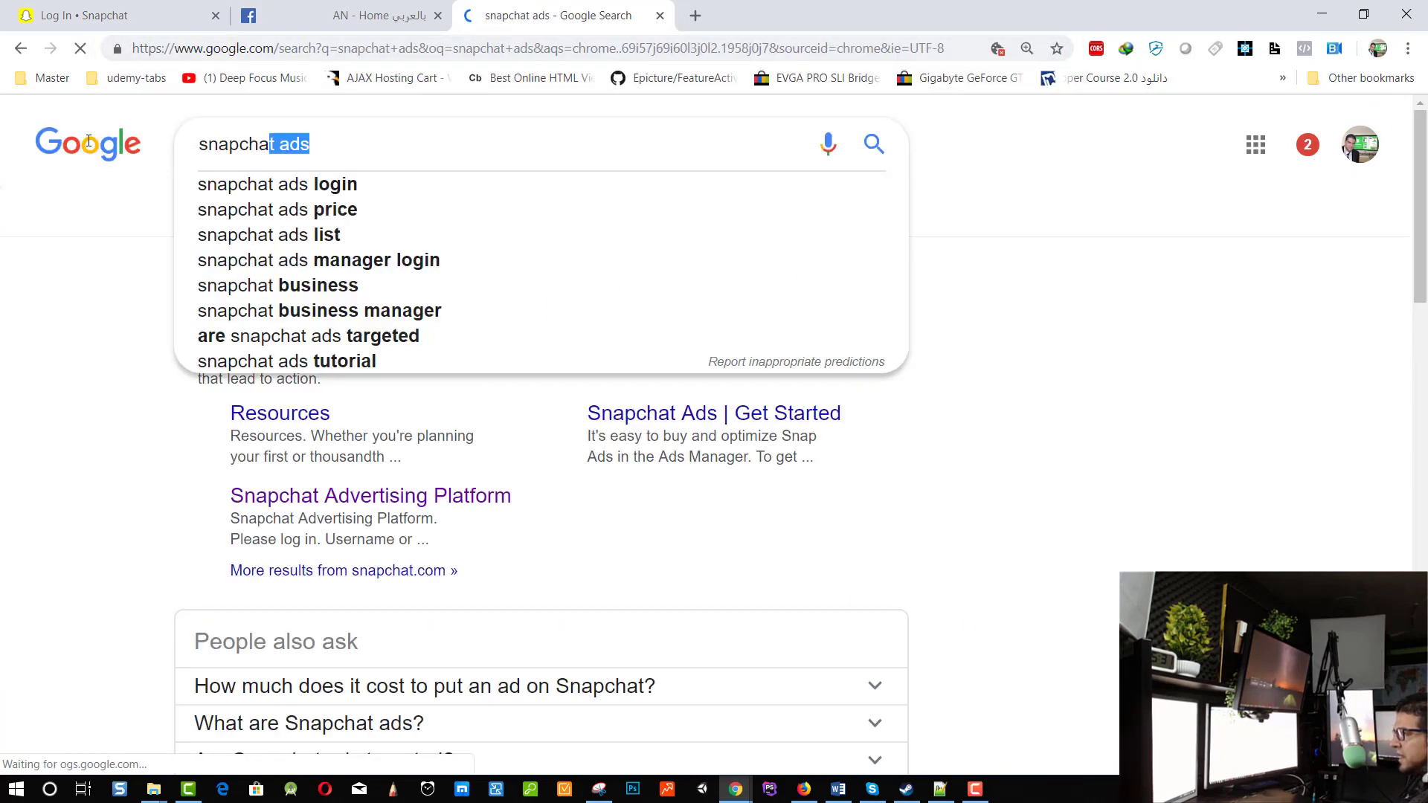
click(641, 533)
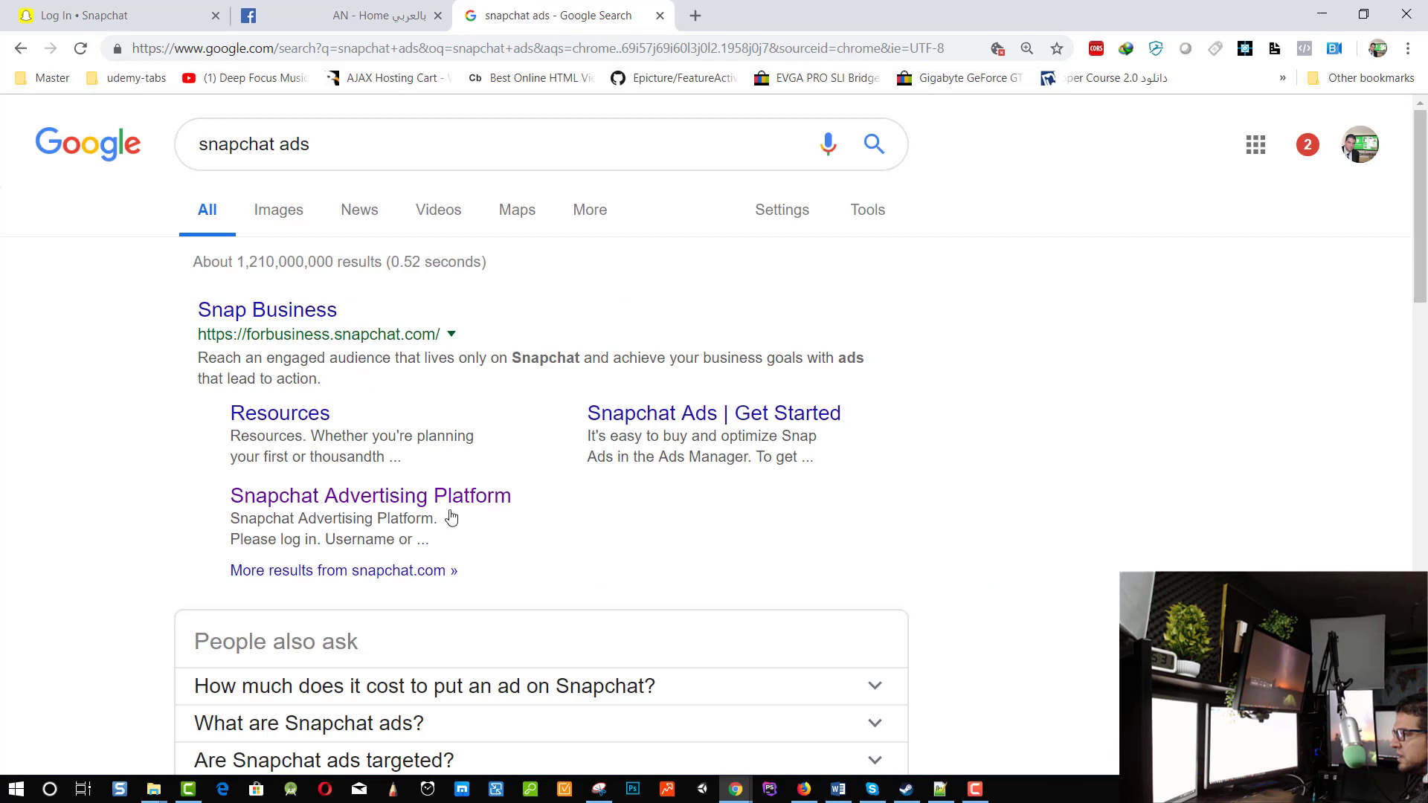
click(411, 496)
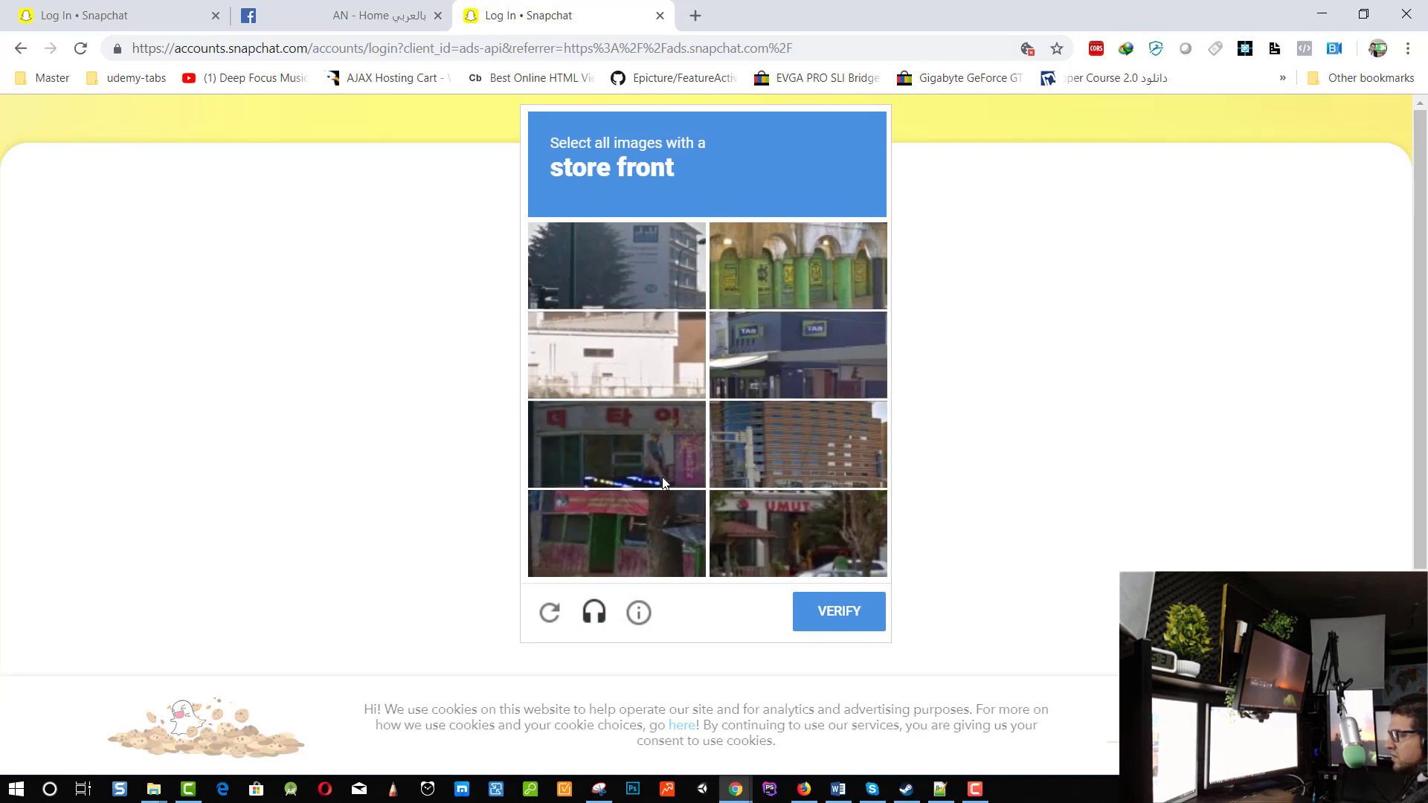
Step: Solve the image challenge by selecting the four store front pictures and verify the selection
click(606, 546)
click(783, 535)
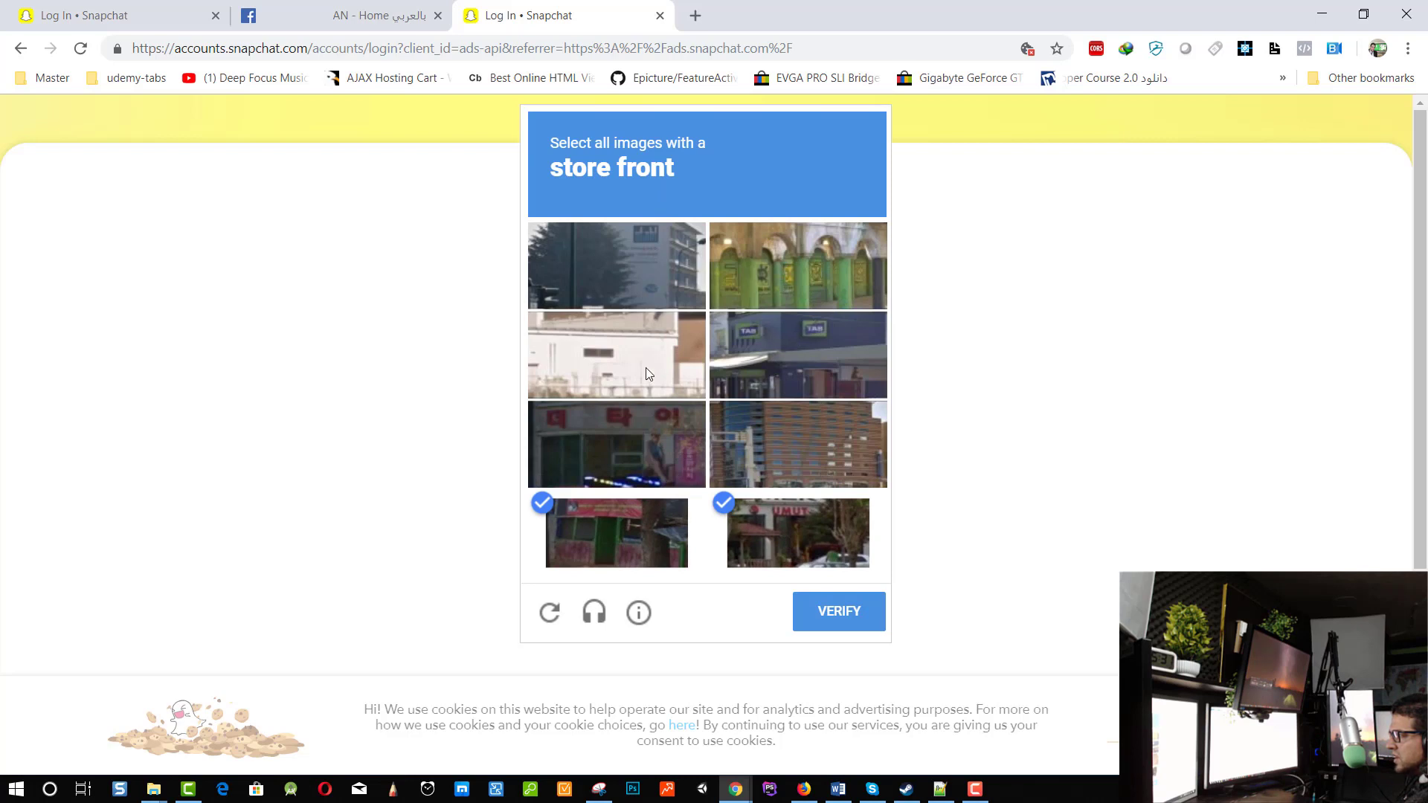
click(644, 437)
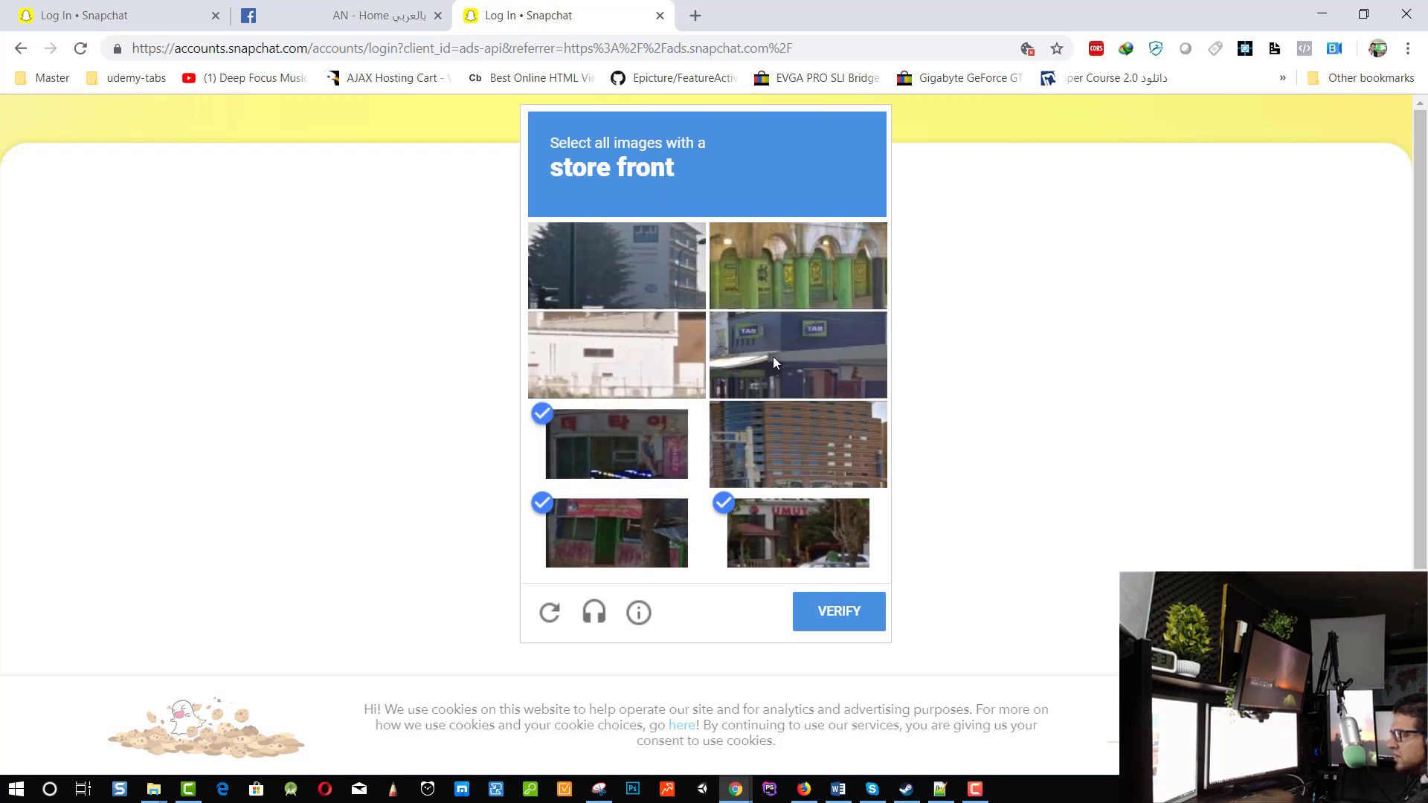
click(758, 339)
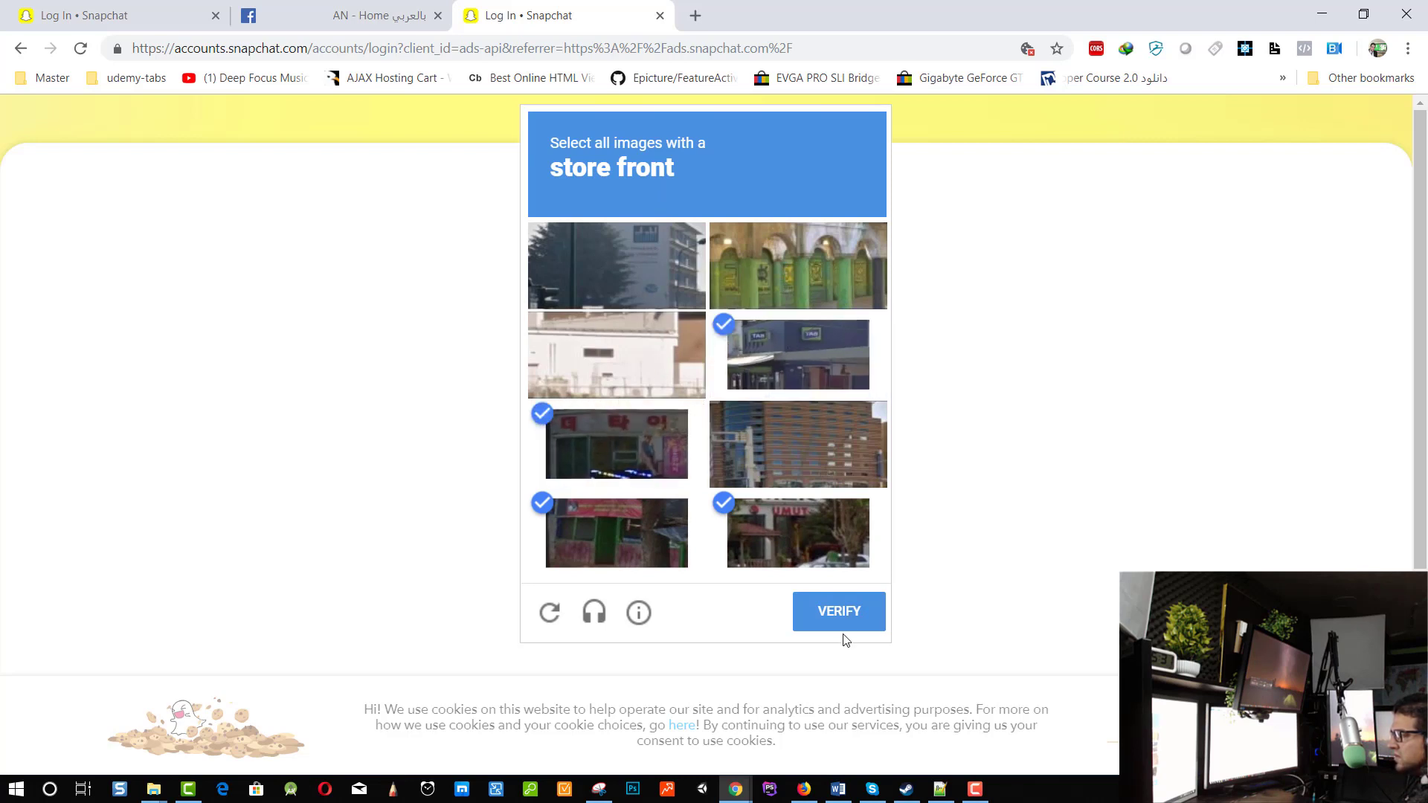
click(840, 614)
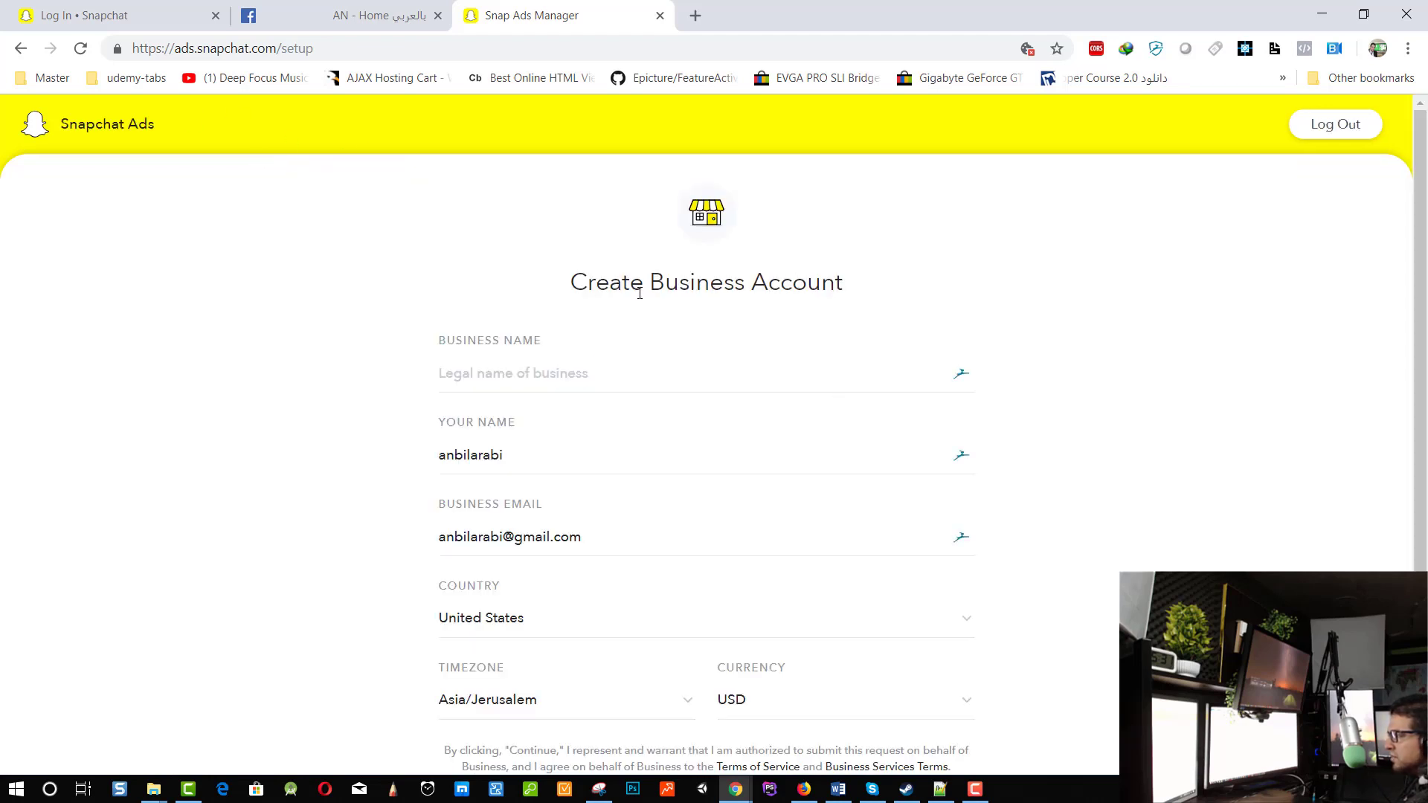
Step: Fill in the business account form with the saved LLC company name, contact name and business email, and submit it
scroll(735, 200, down, 1)
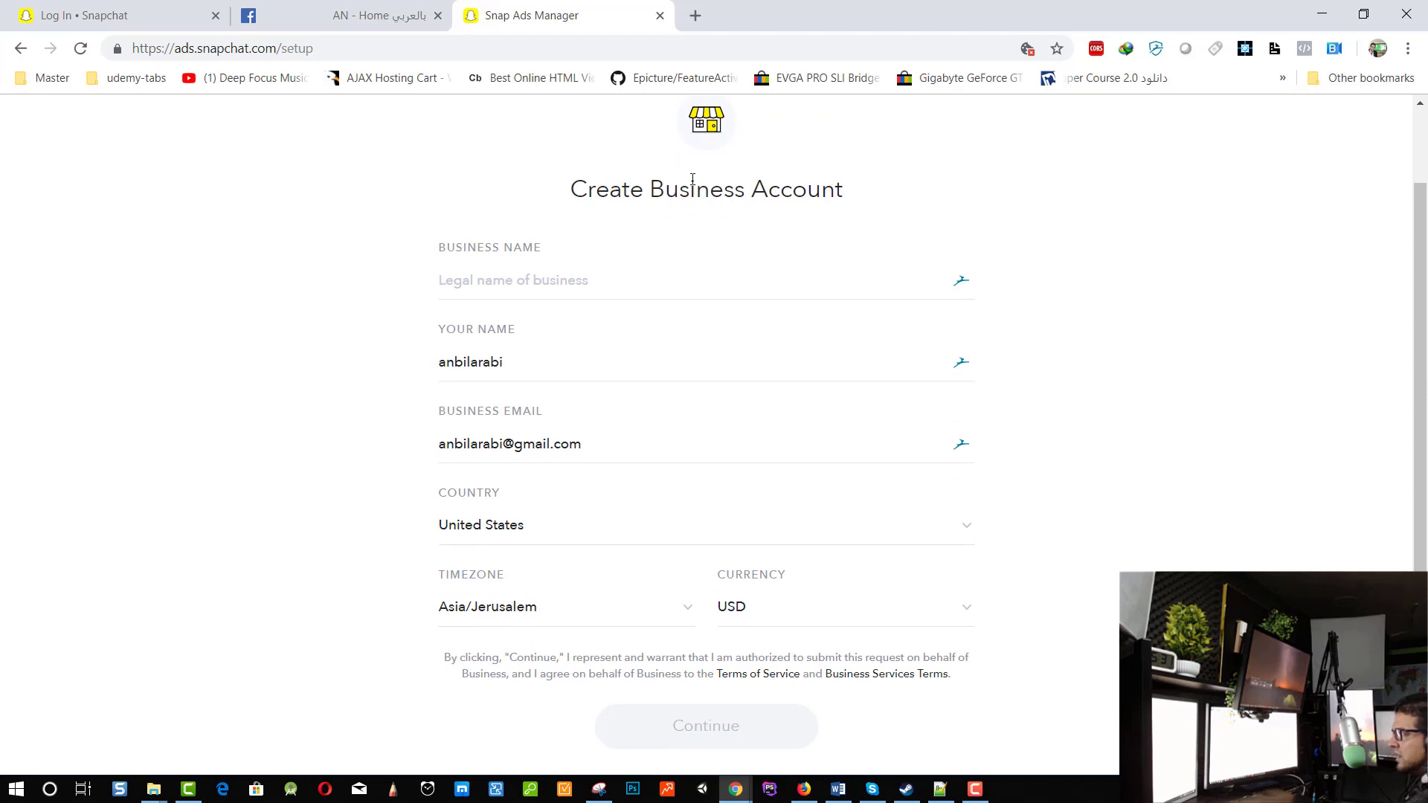
click(571, 291)
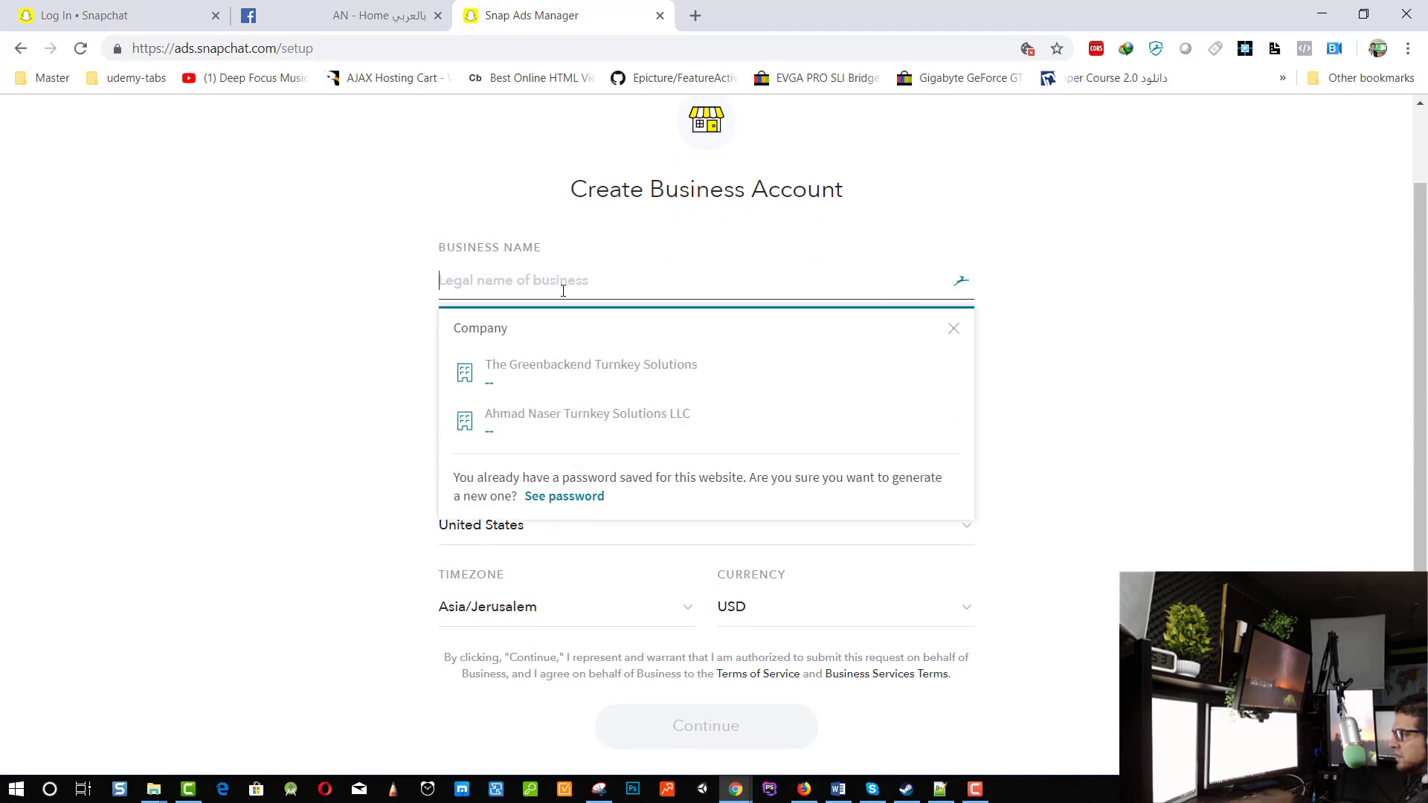
click(630, 411)
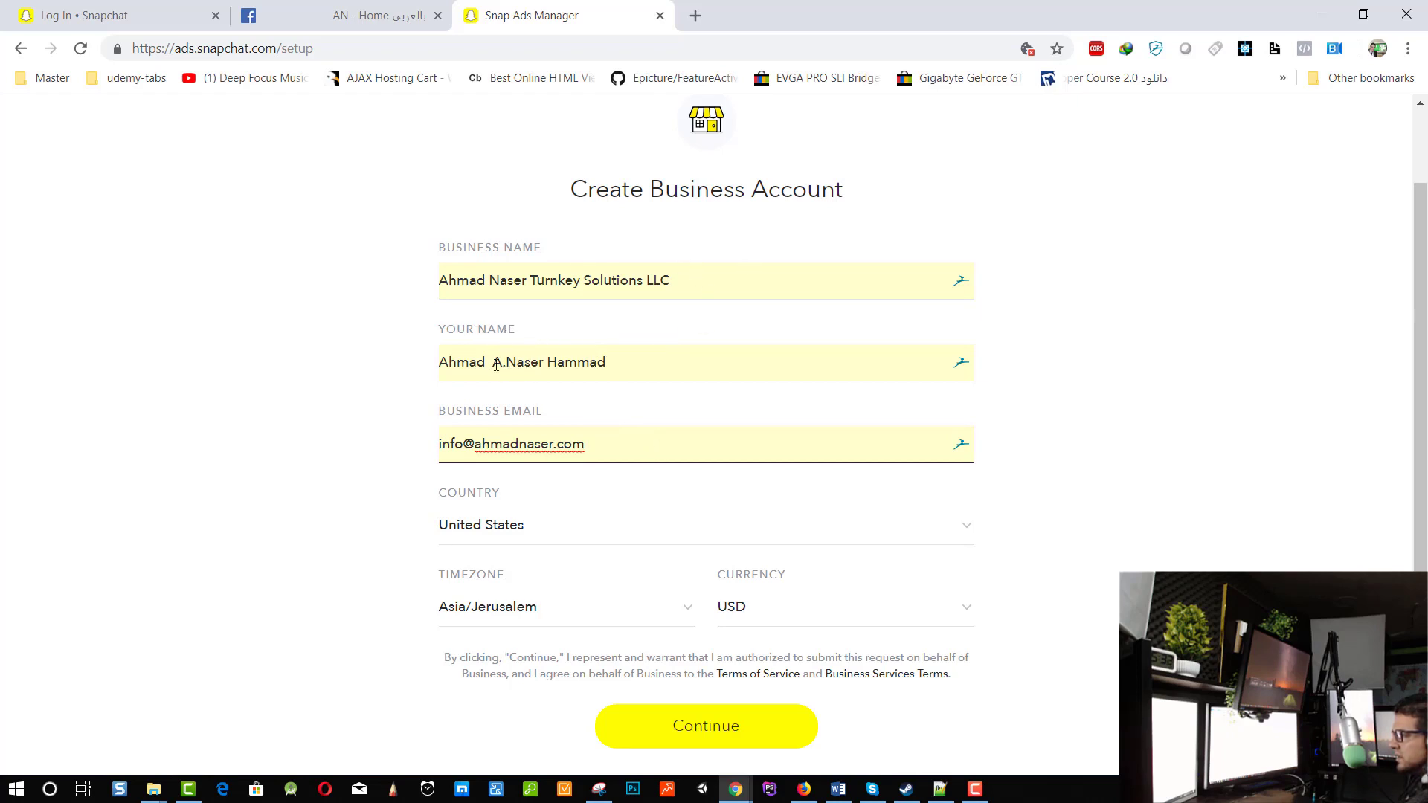
scroll(680, 428, down, 1)
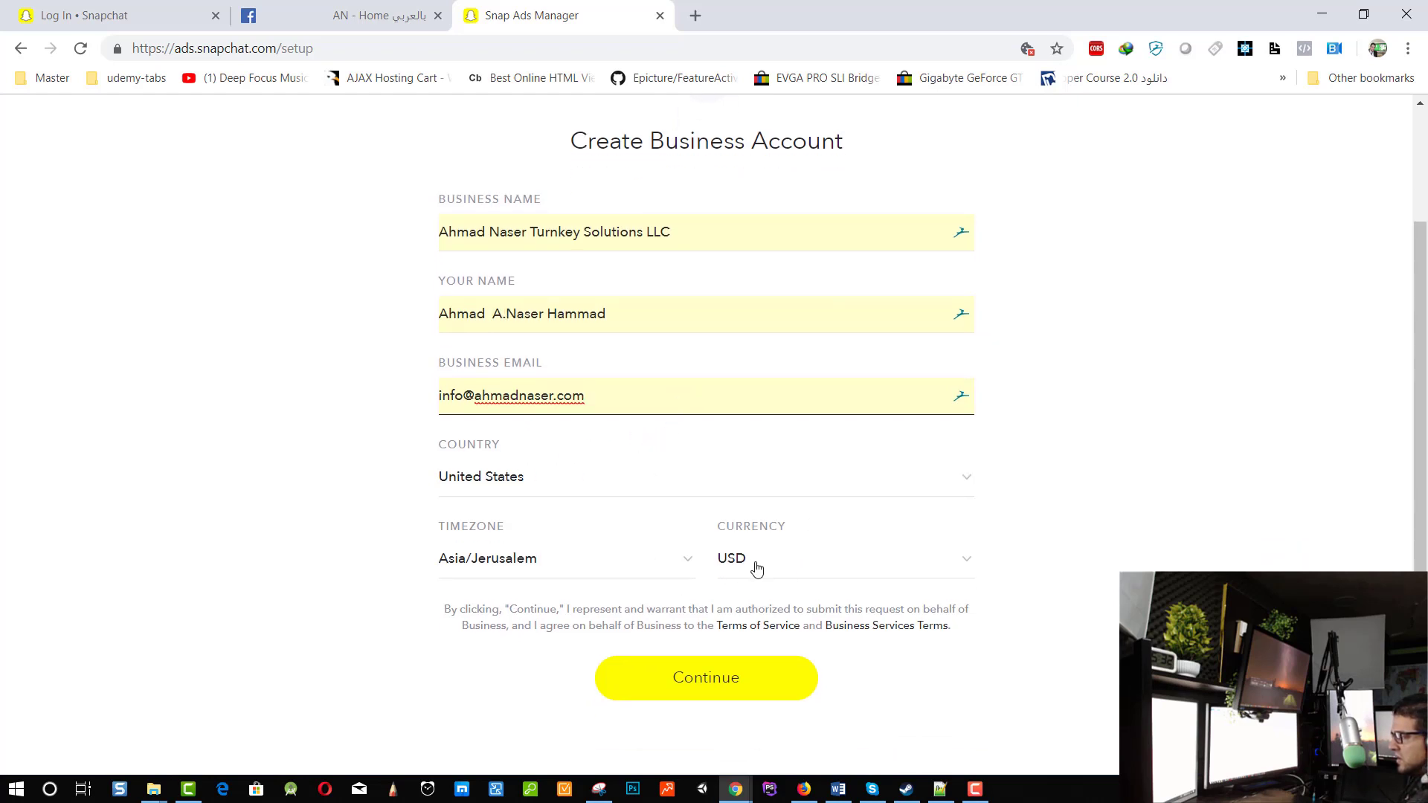
click(487, 312)
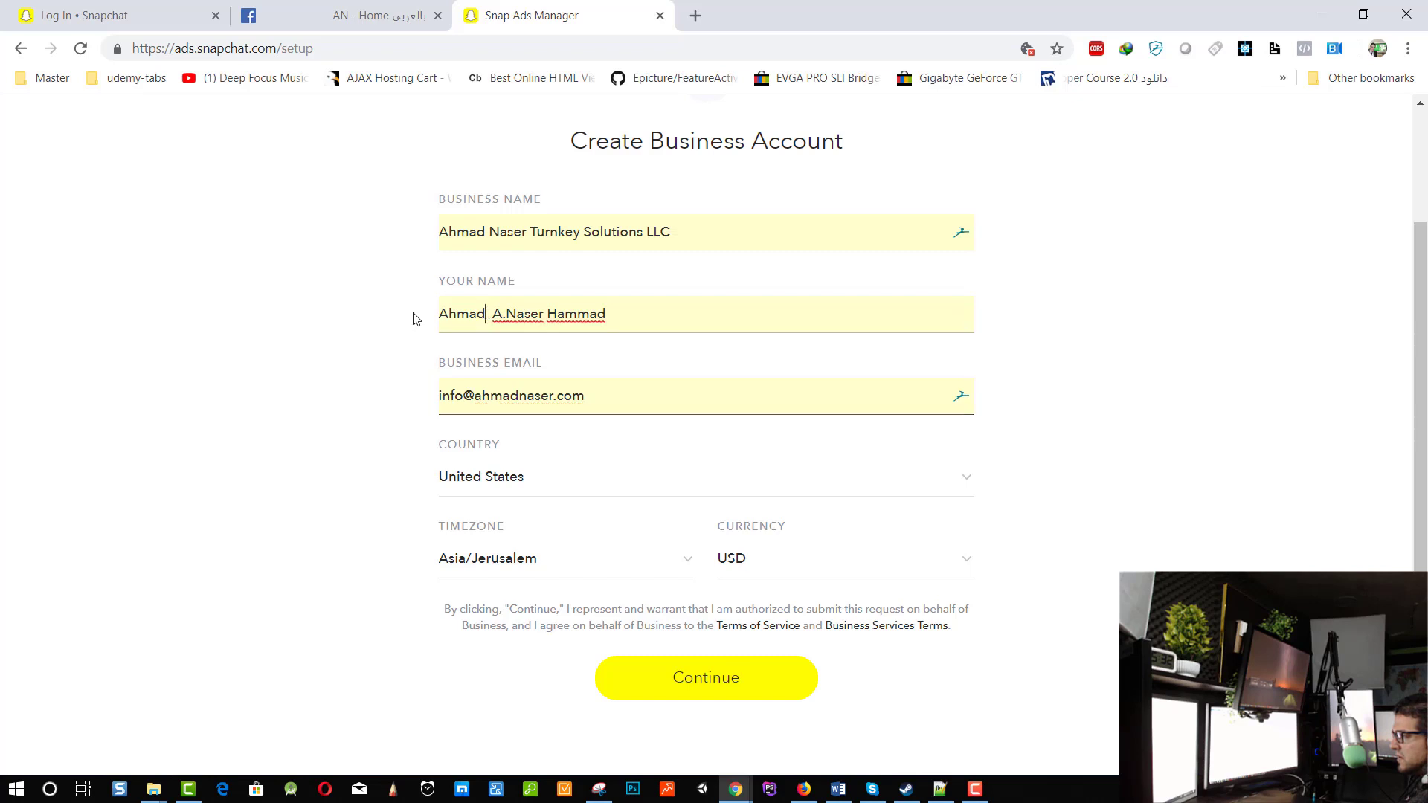
click(361, 339)
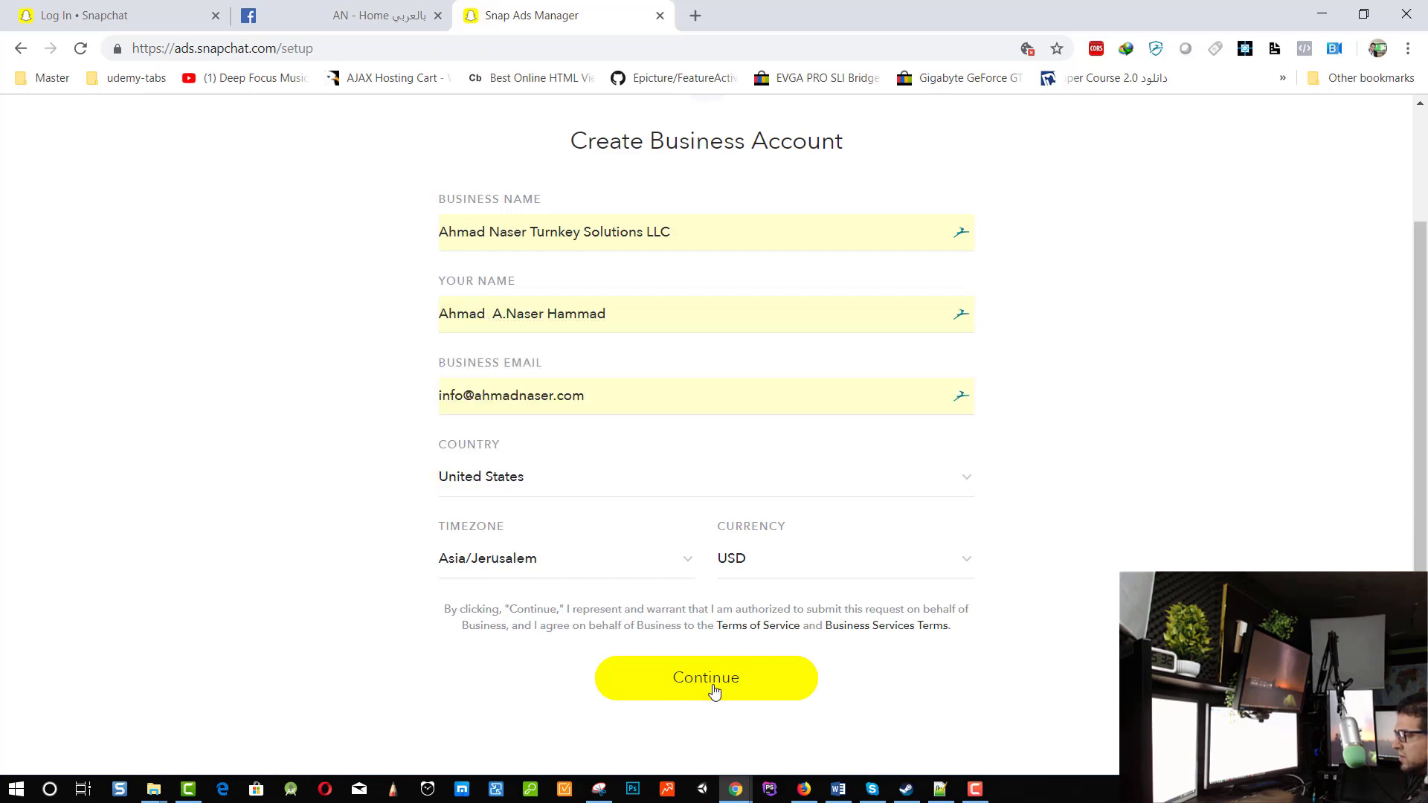
click(545, 571)
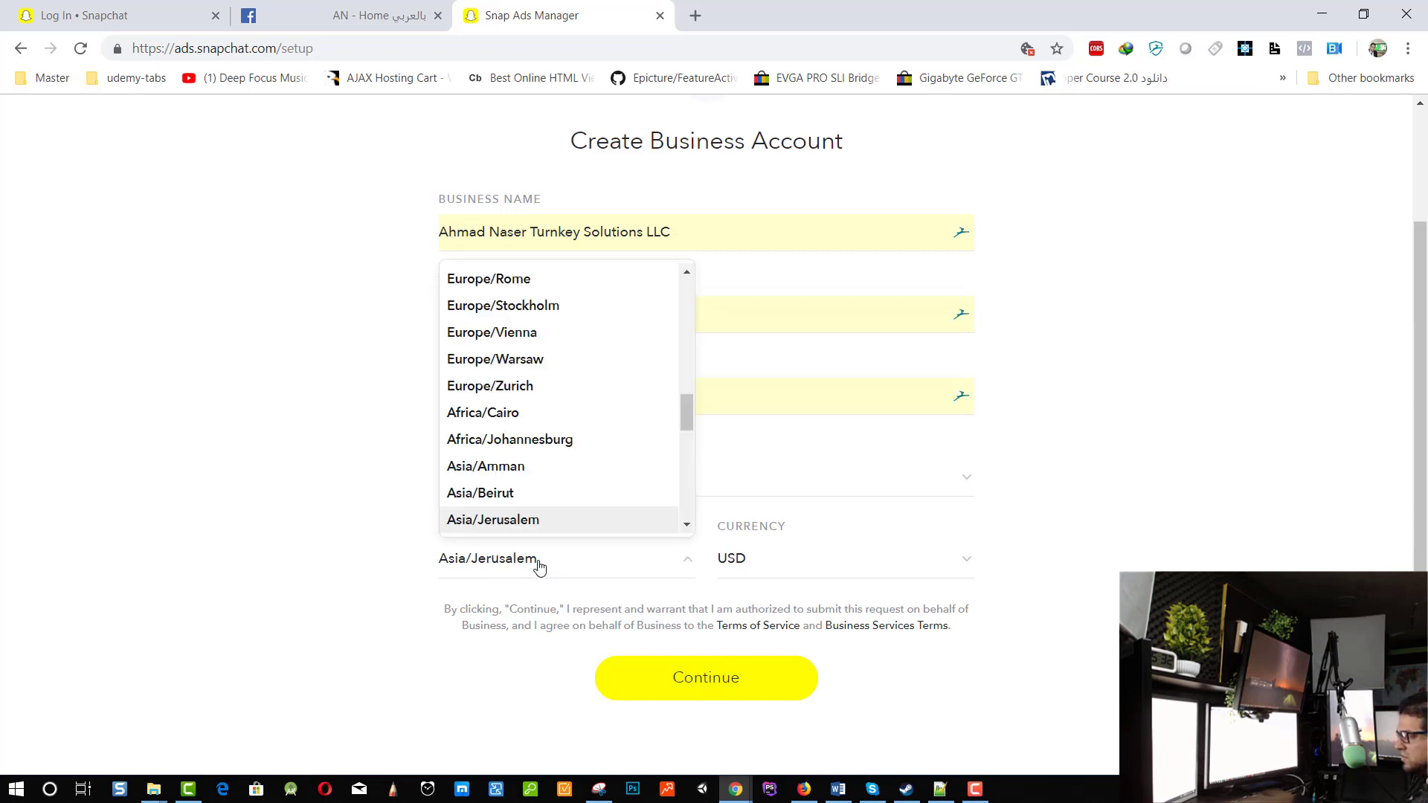
click(379, 555)
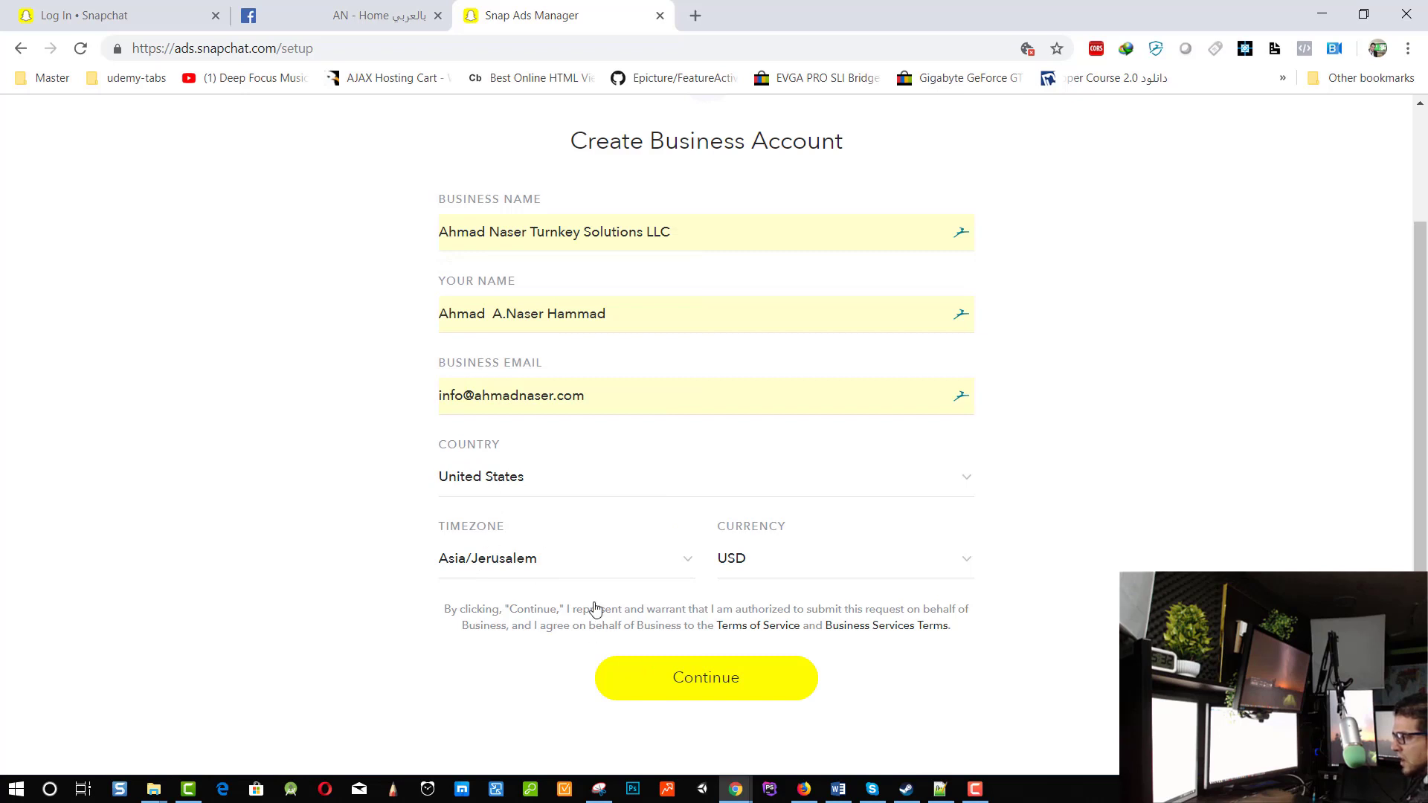
click(688, 678)
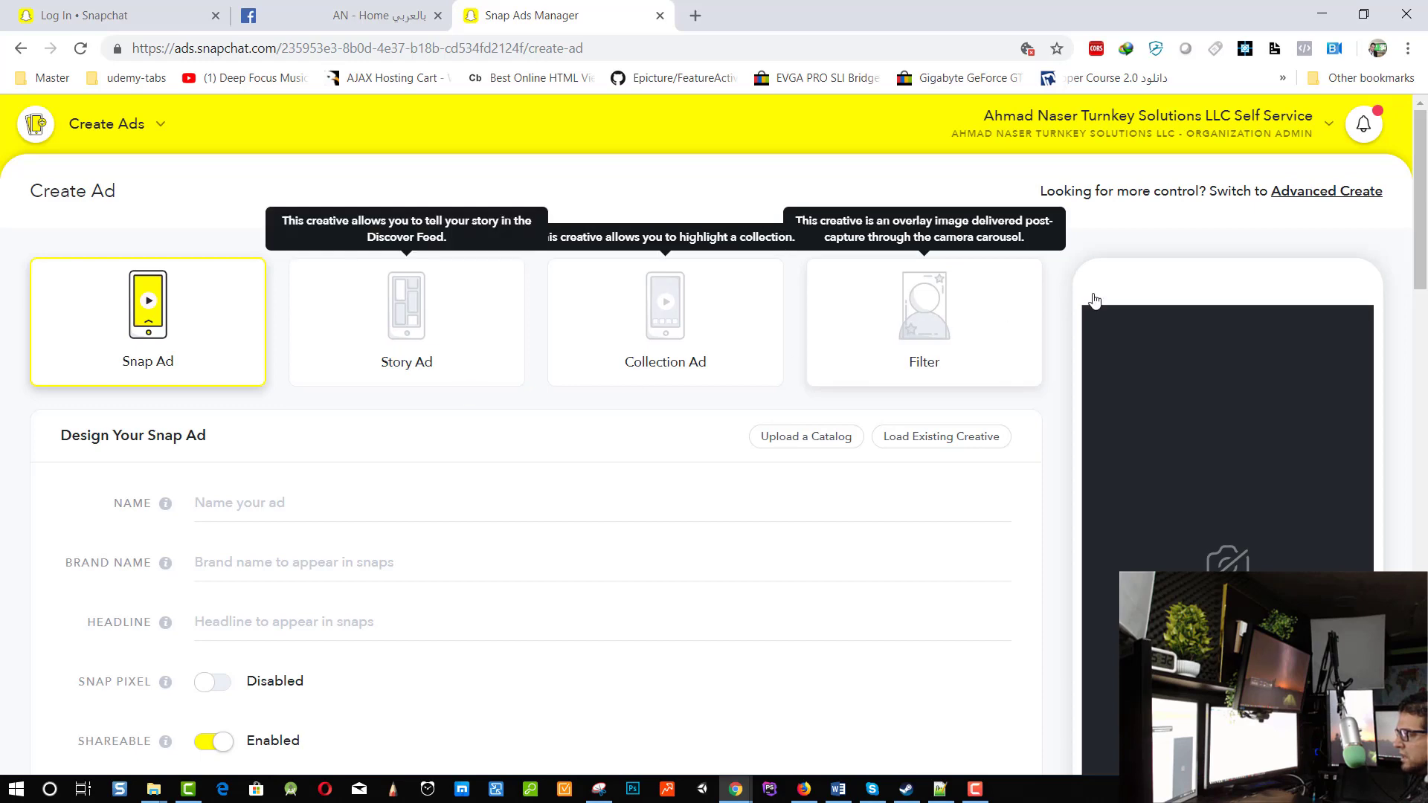
Step: Look through the Create Ad form and the overview of Create, Manage, Assets and Settings areas
scroll(462, 475, down, 4)
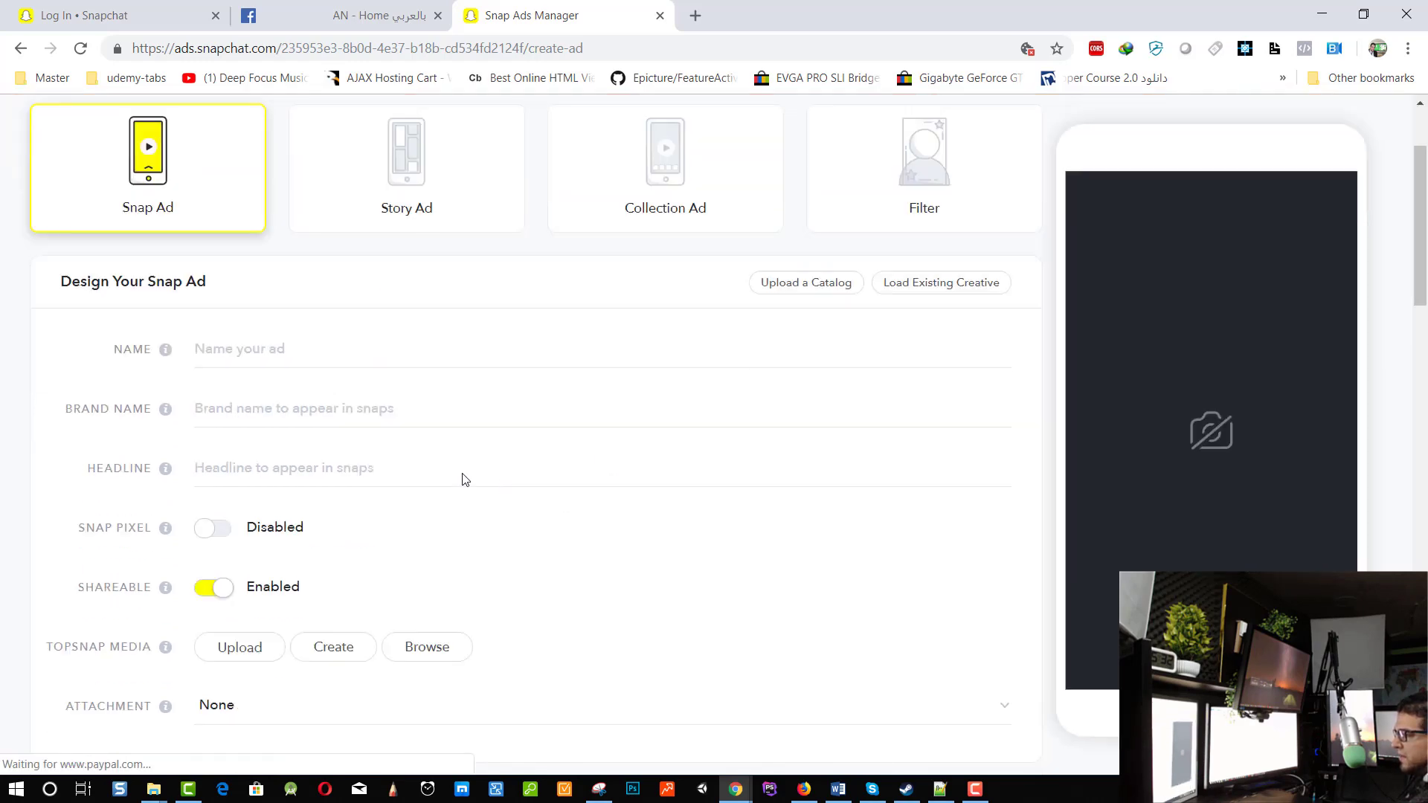
scroll(262, 429, up, 4)
scroll(414, 470, down, 1)
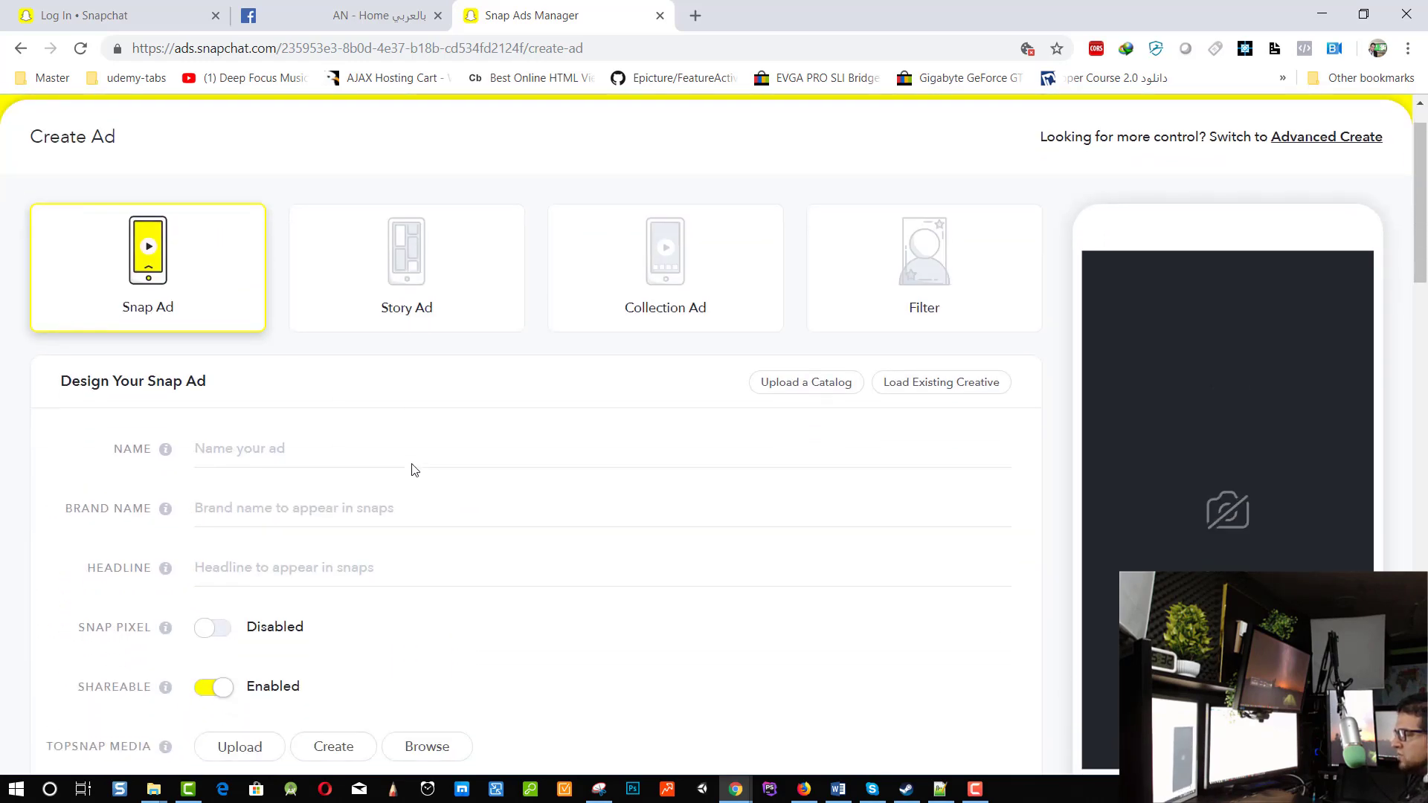
scroll(450, 349, up, 1)
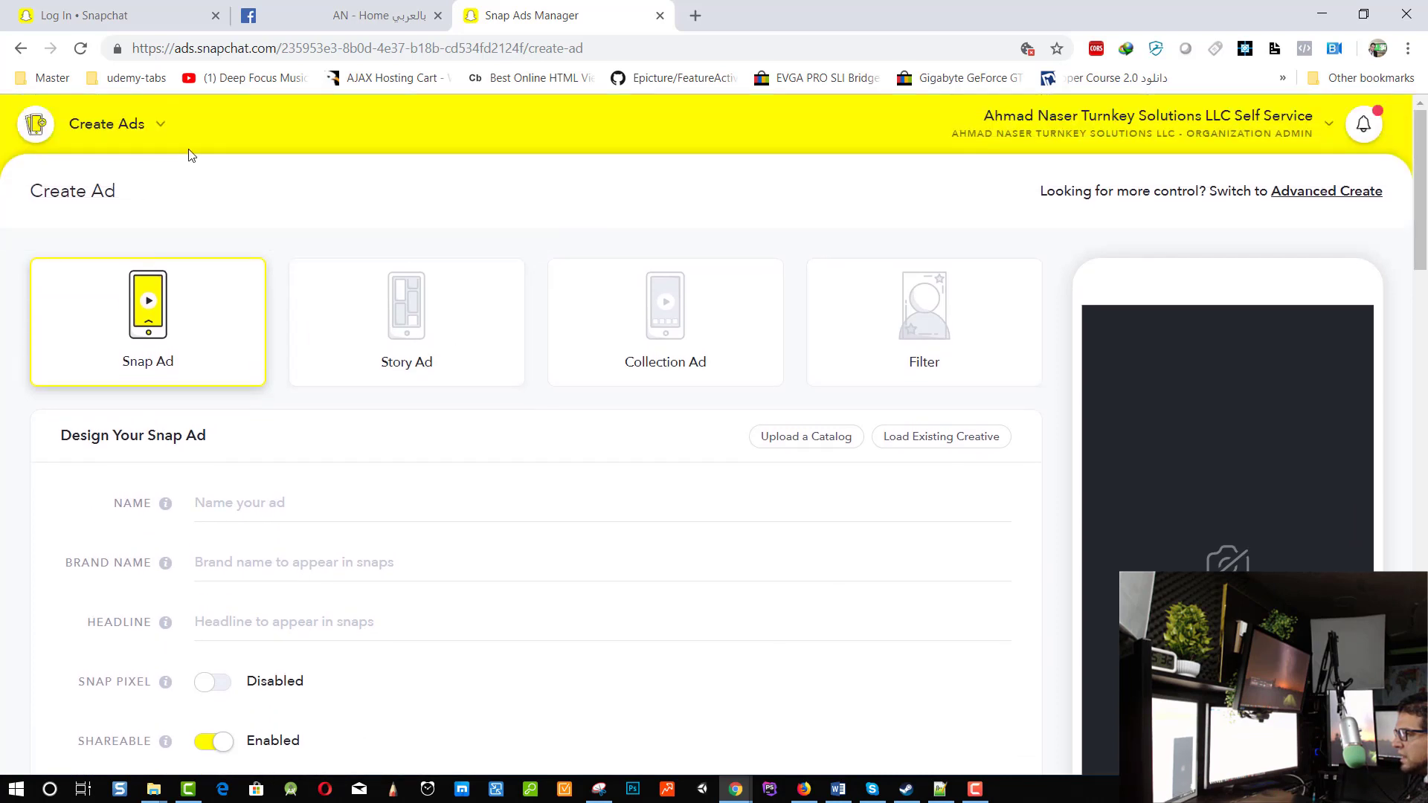
click(156, 129)
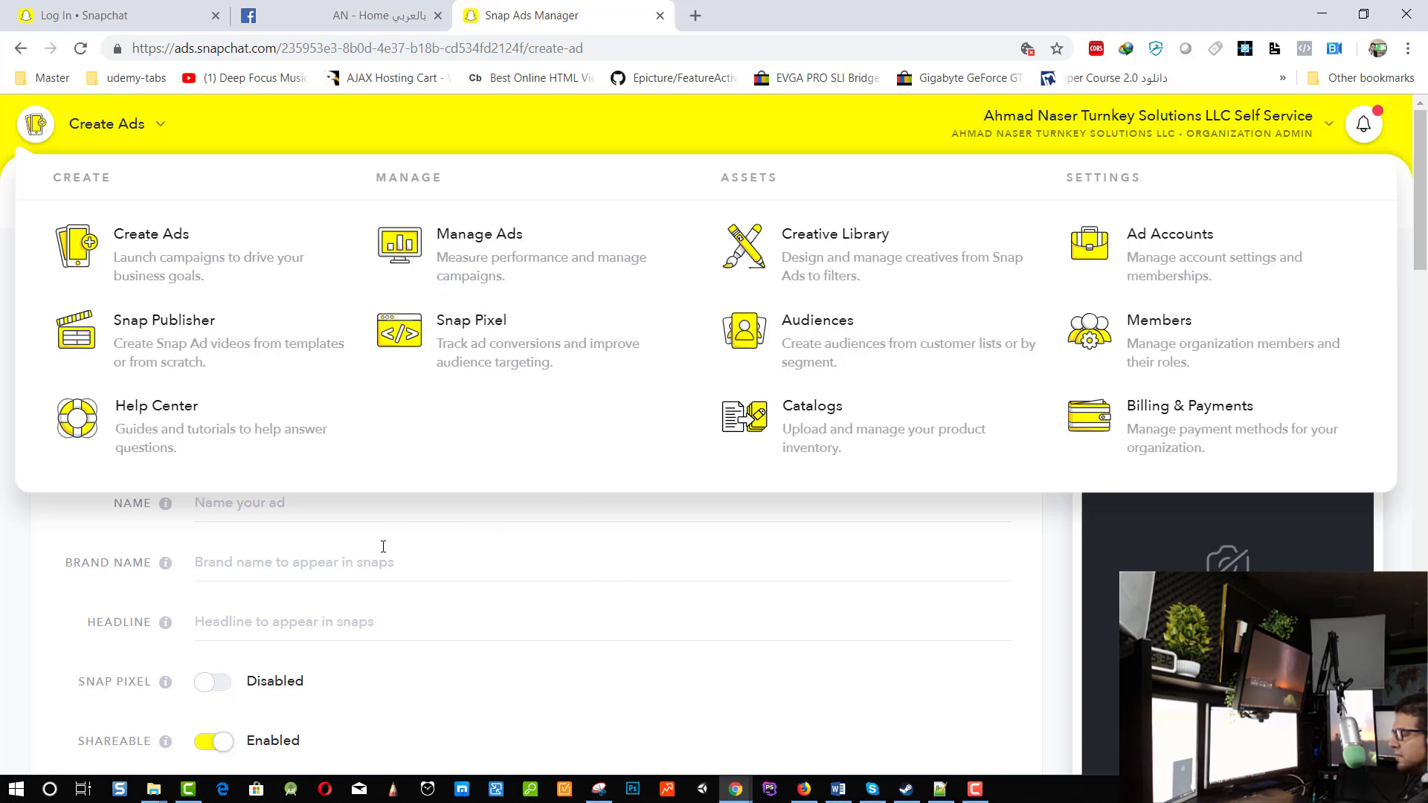
click(488, 572)
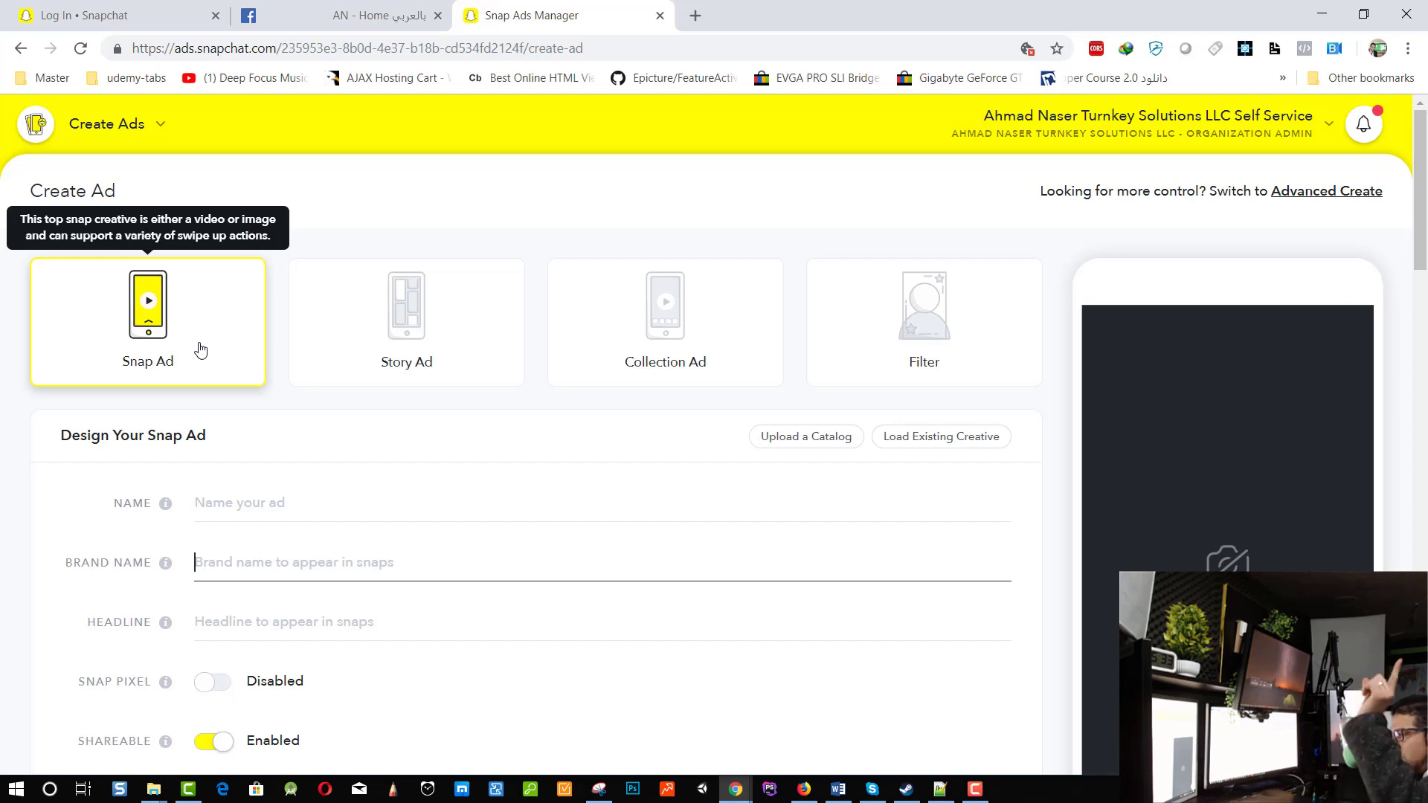
Step: Compare the Story Ad, Collection Ad and Filter formats with their forms and previews, and return to Snap Ad
click(426, 349)
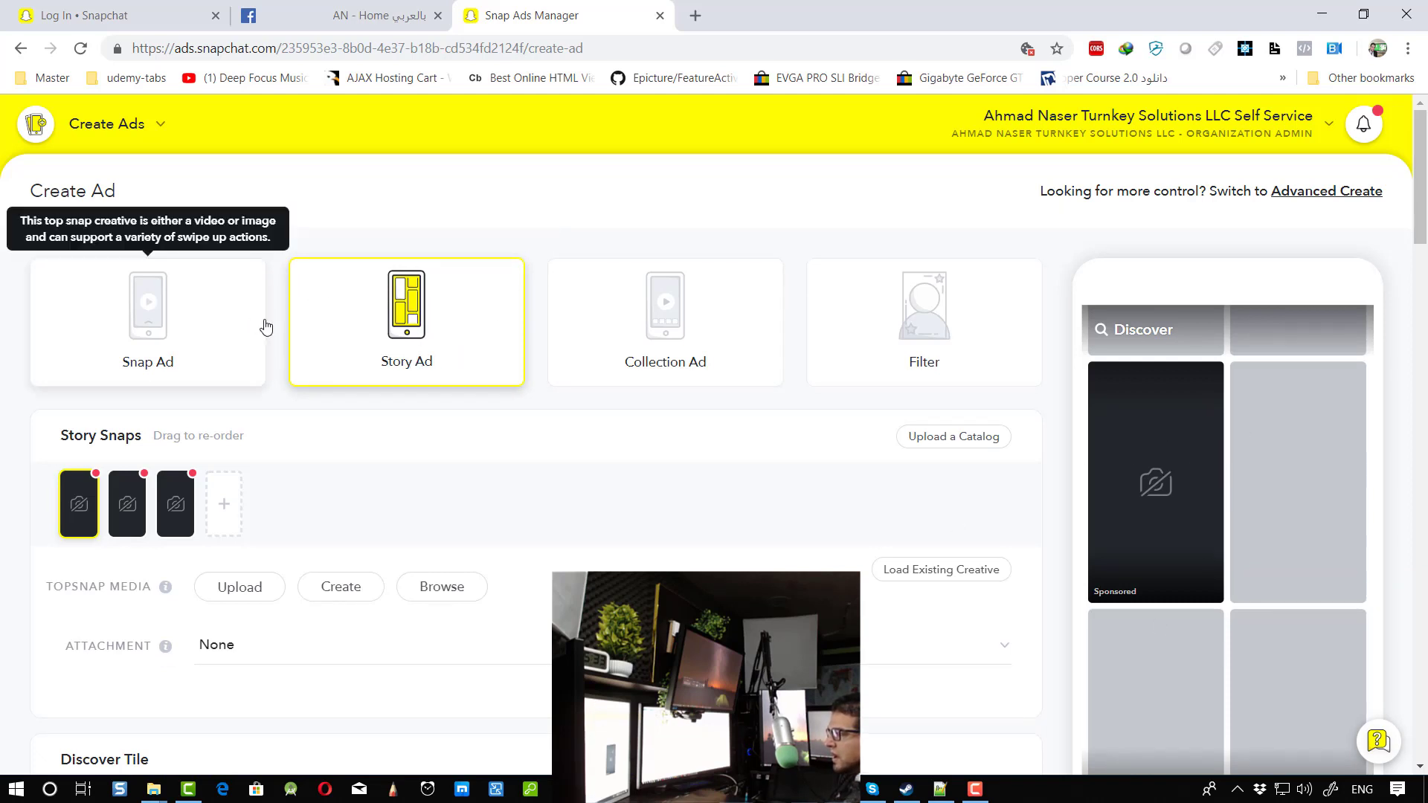
click(699, 327)
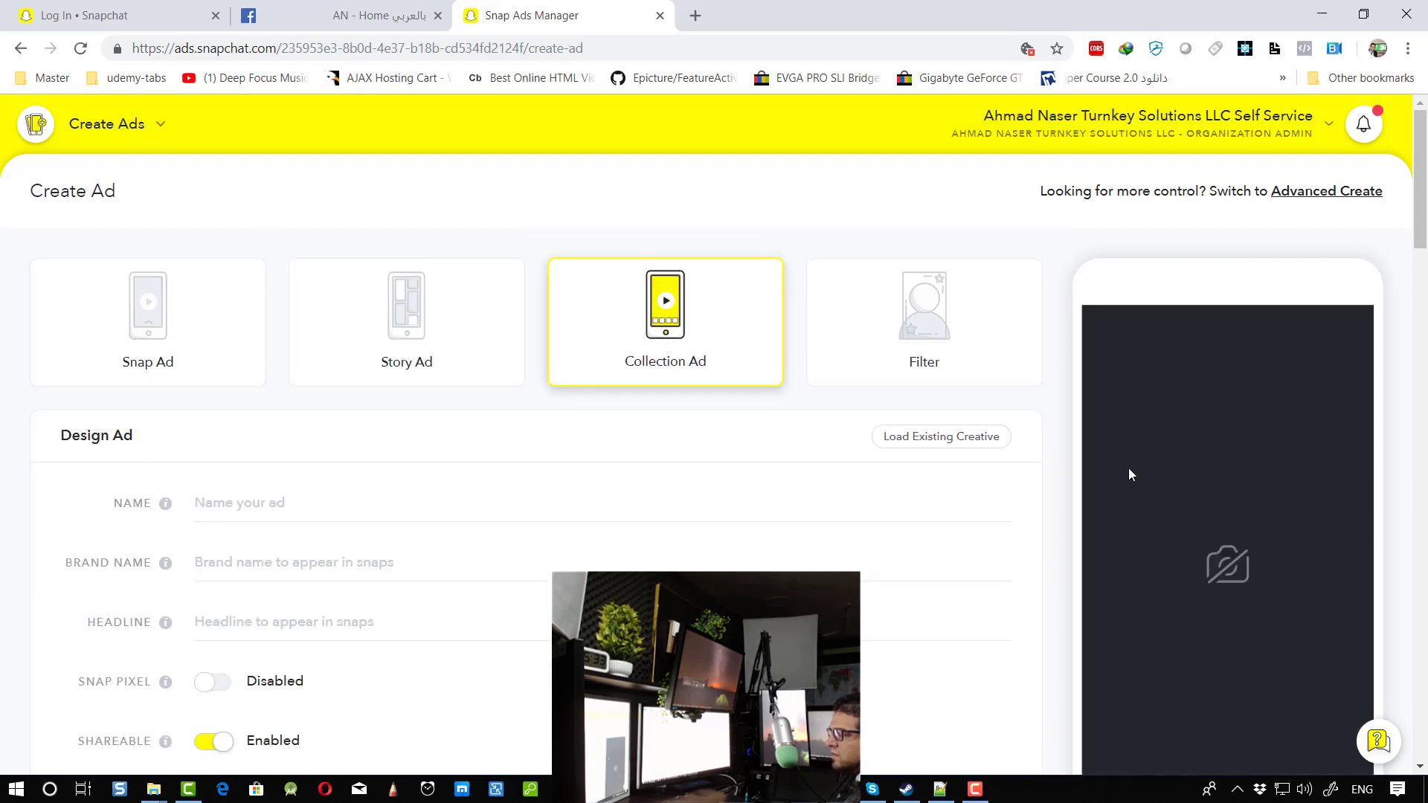
scroll(1126, 467, down, 2)
scroll(855, 427, up, 2)
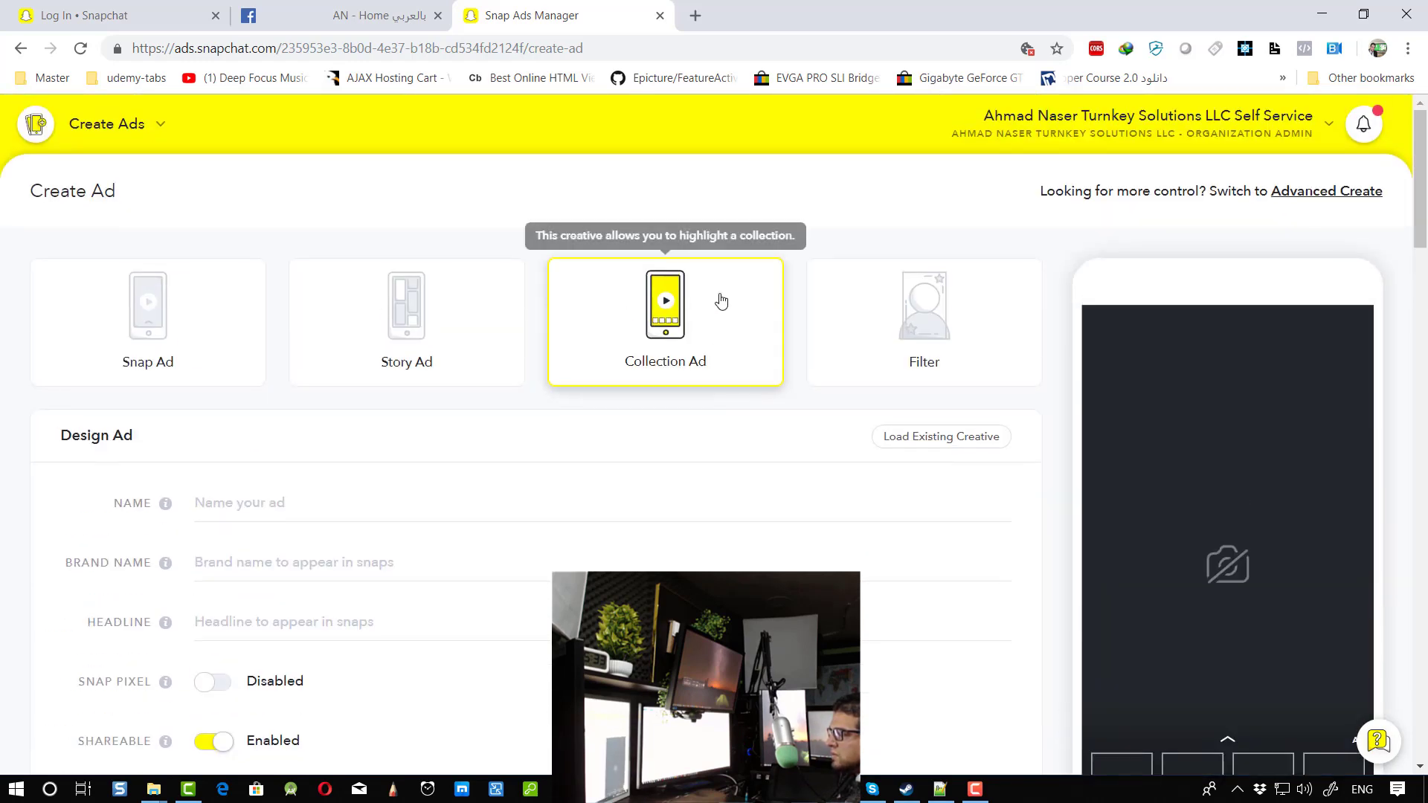
click(959, 335)
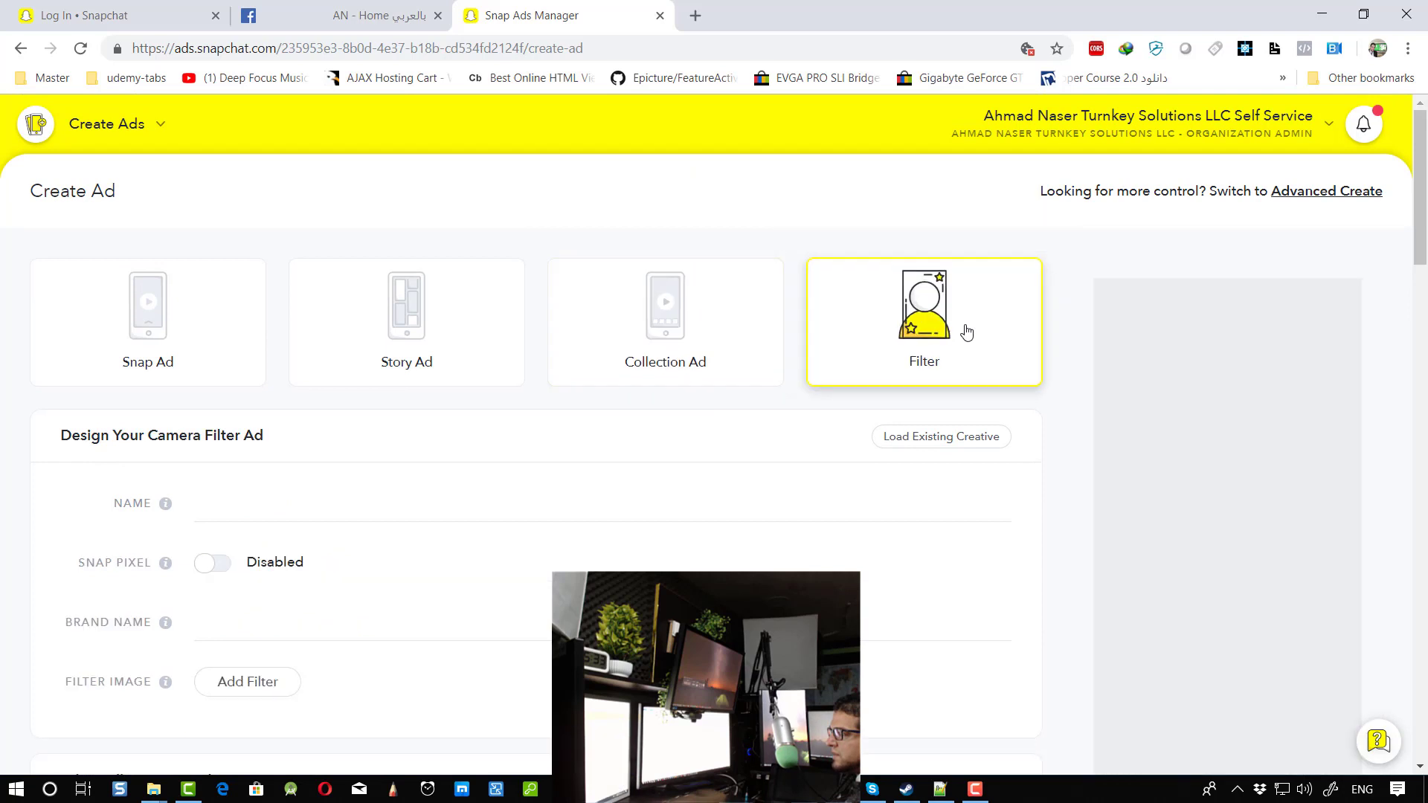
scroll(959, 335, down, 1)
click(173, 225)
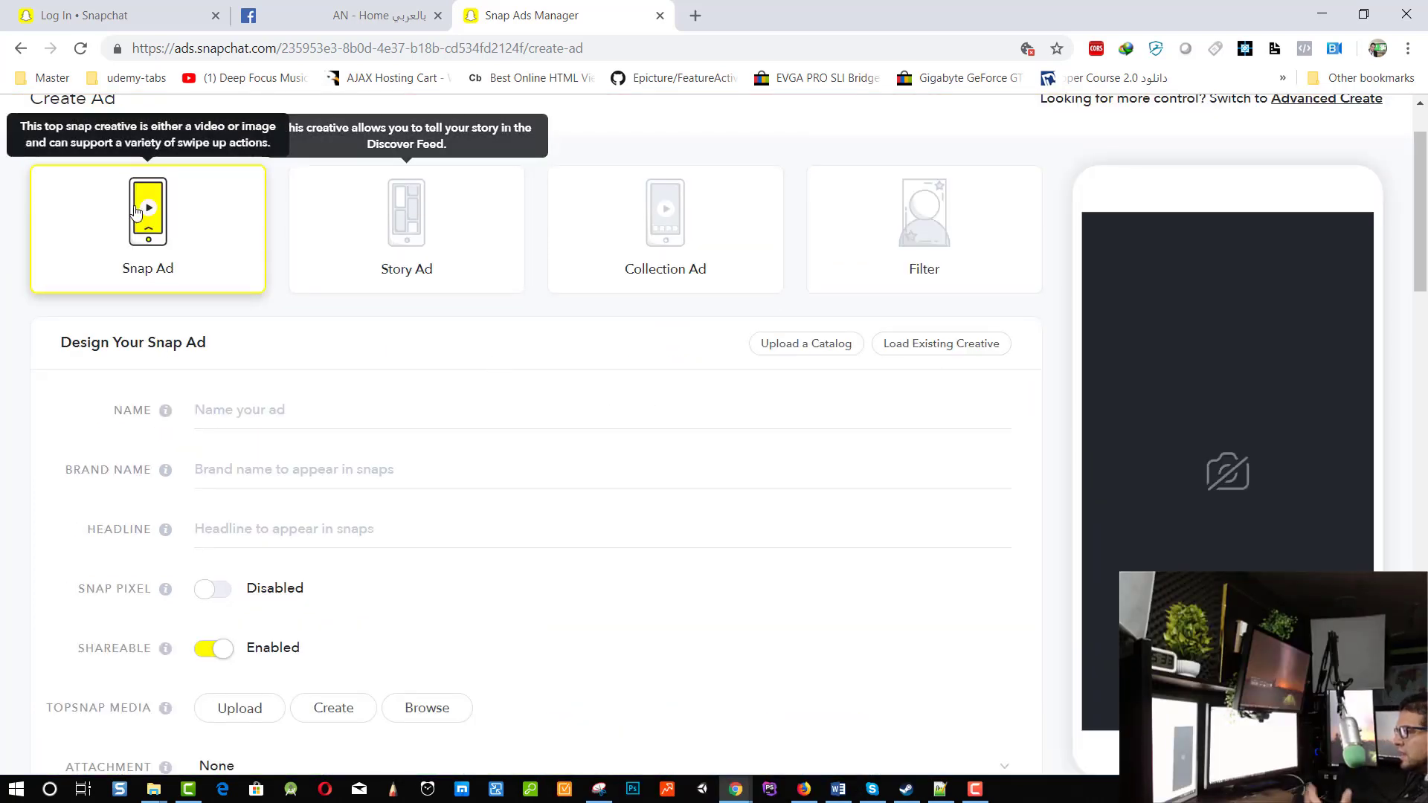
scroll(157, 238, up, 1)
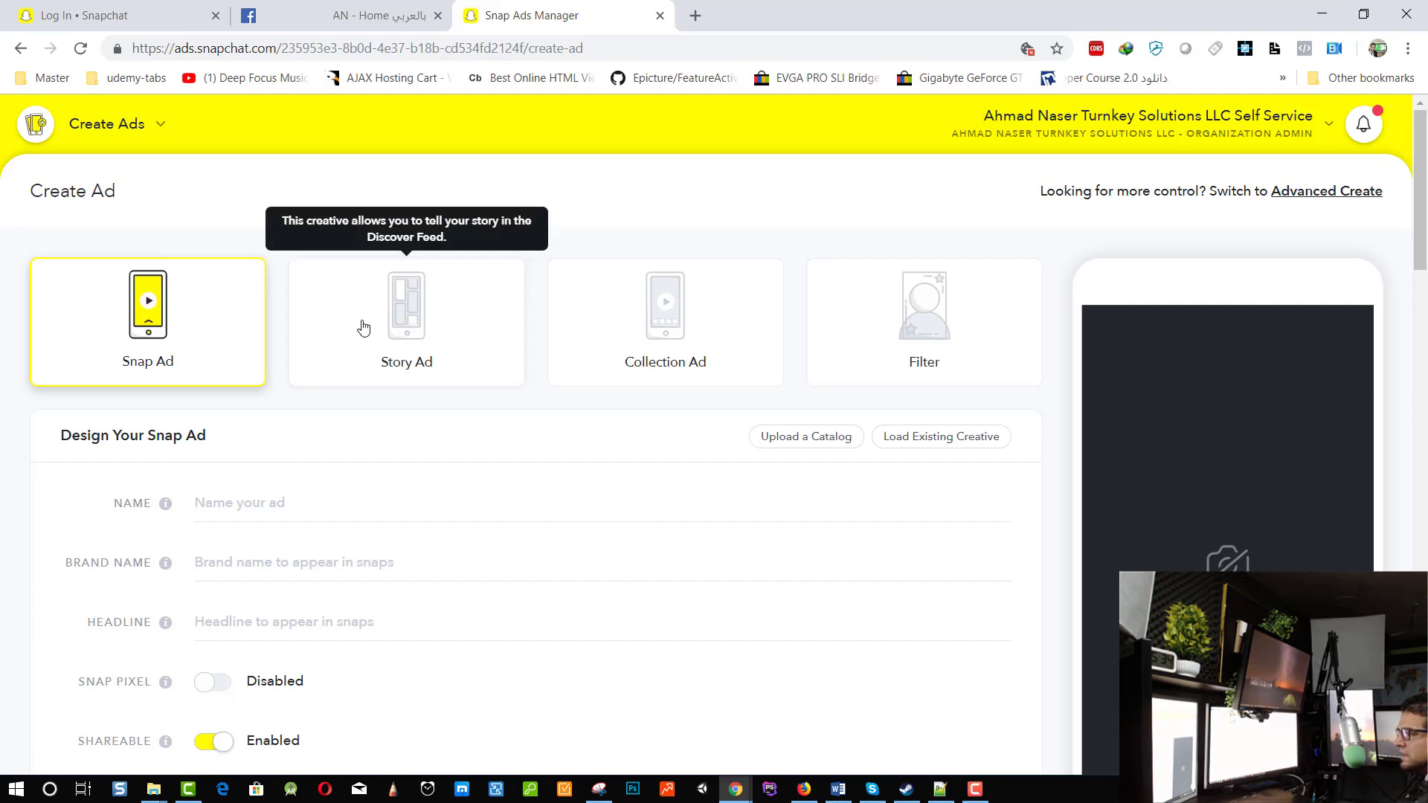
click(420, 326)
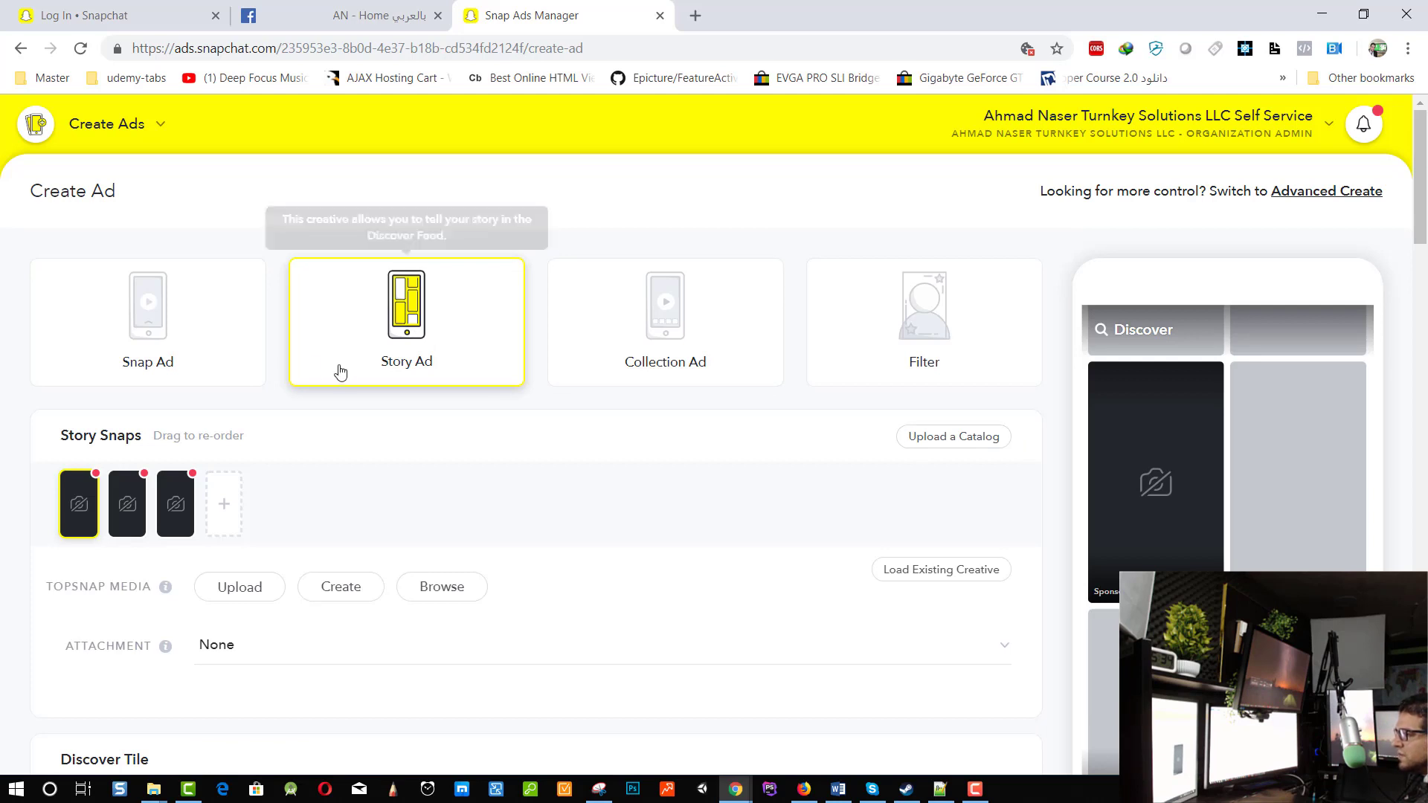
click(208, 328)
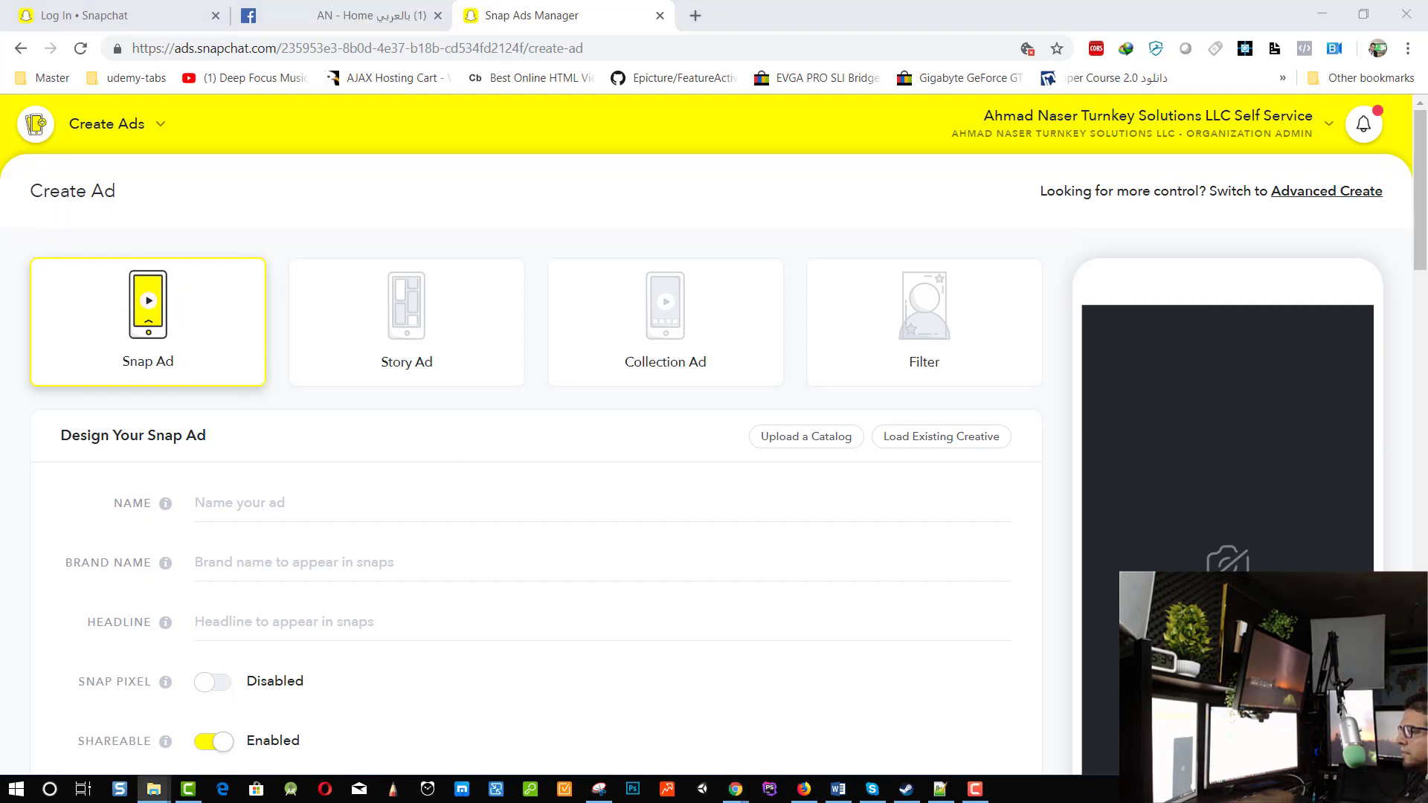
Step: Open the catalog upload page from the Snap Ad design form
click(297, 503)
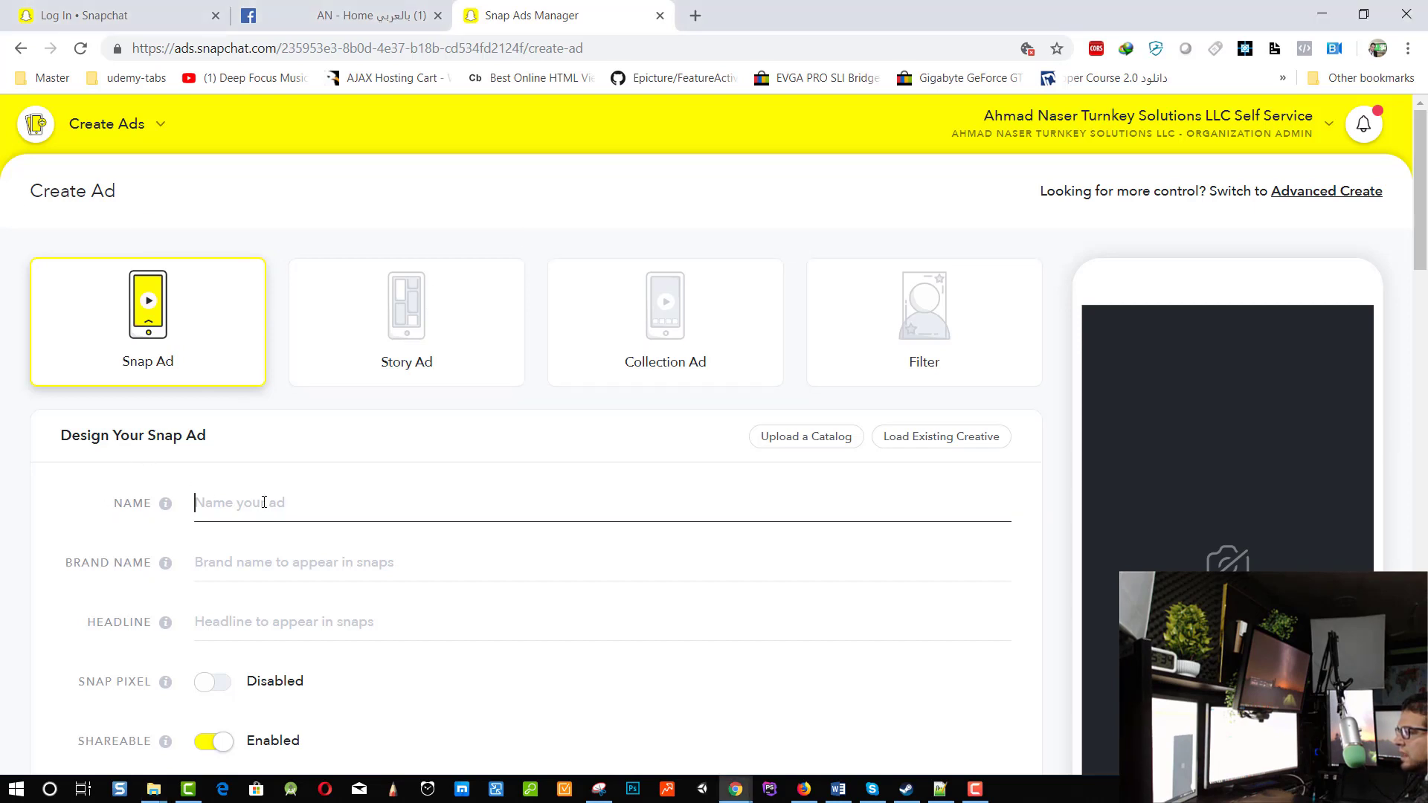
scroll(301, 416, down, 1)
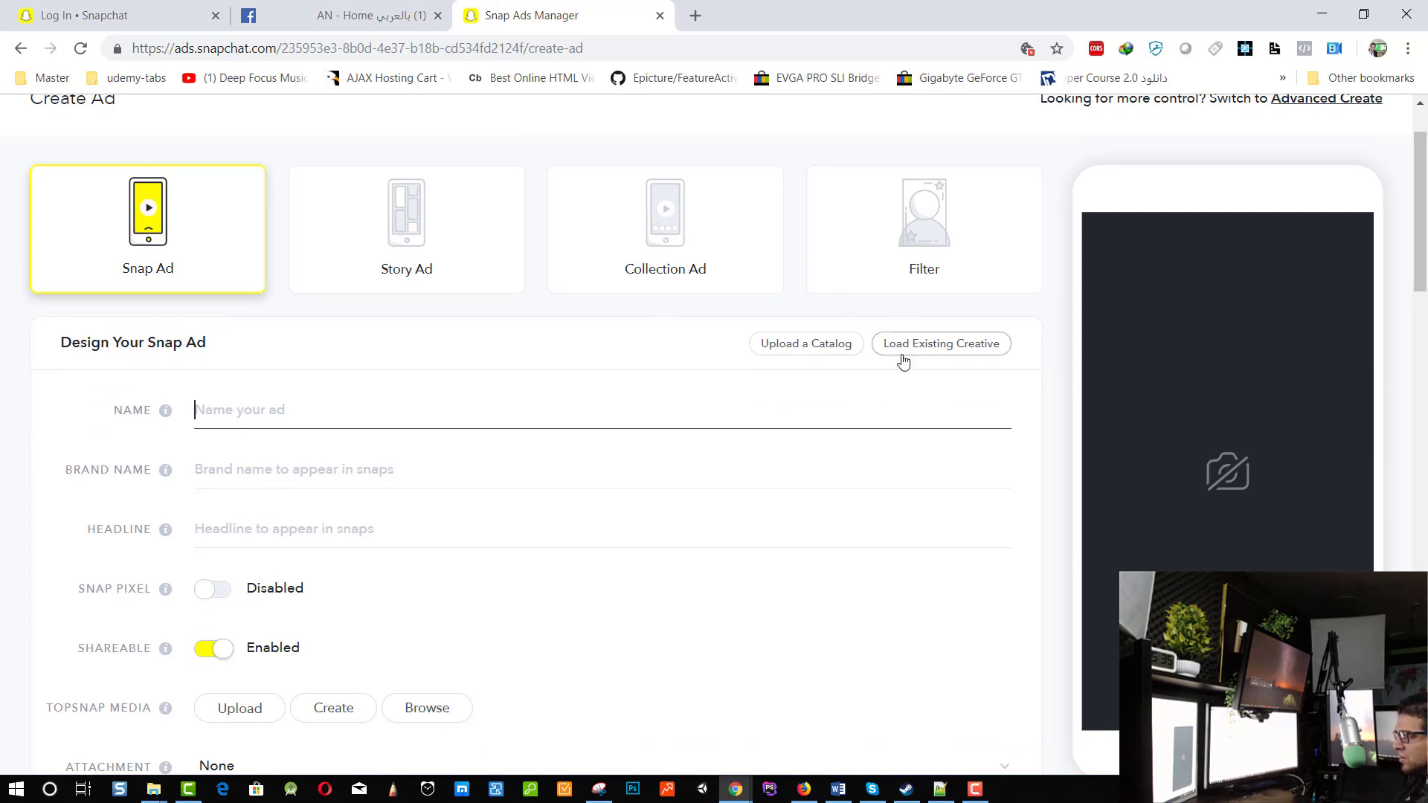
click(818, 350)
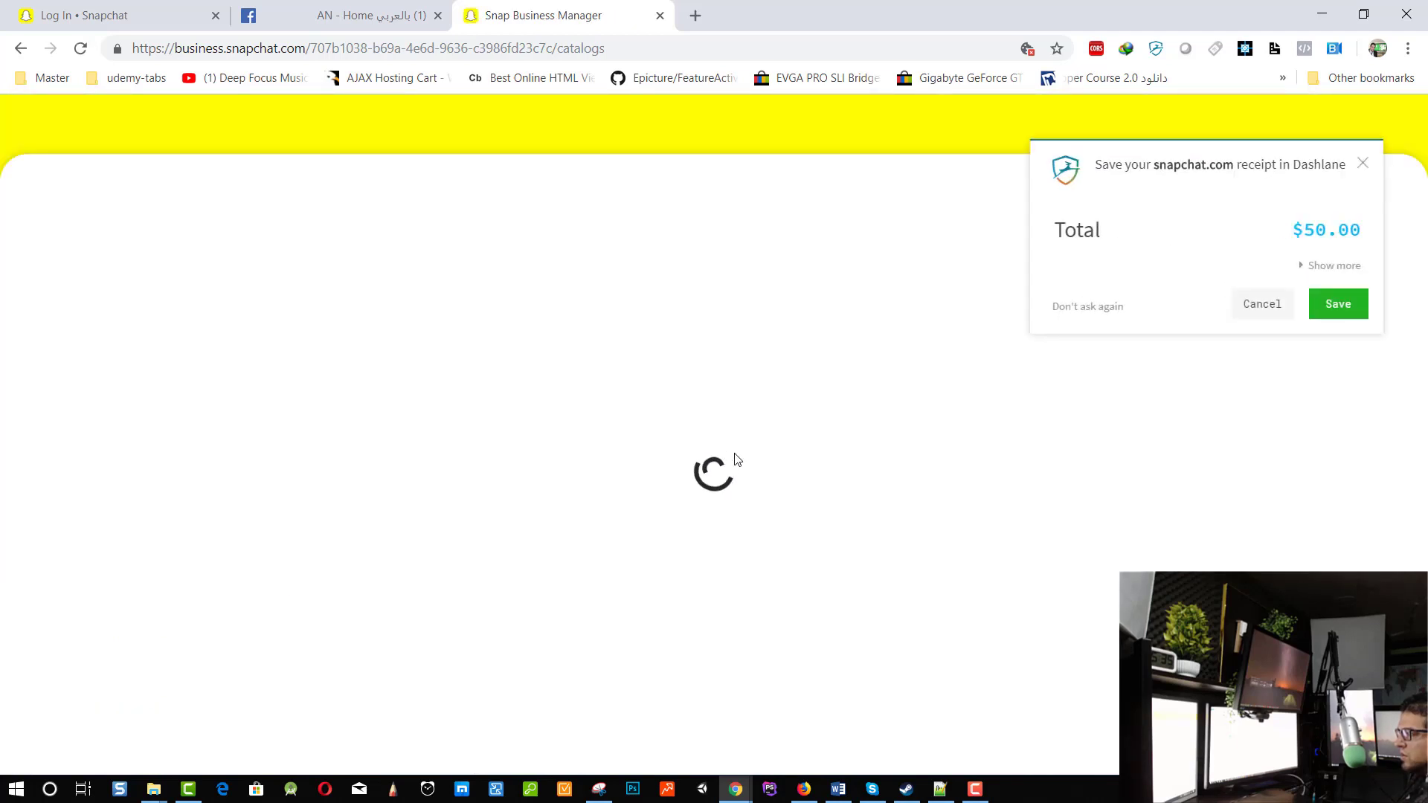
Step: Start a new catalog, download the product catalog CSV template from its page and open the file in Excel
click(1246, 286)
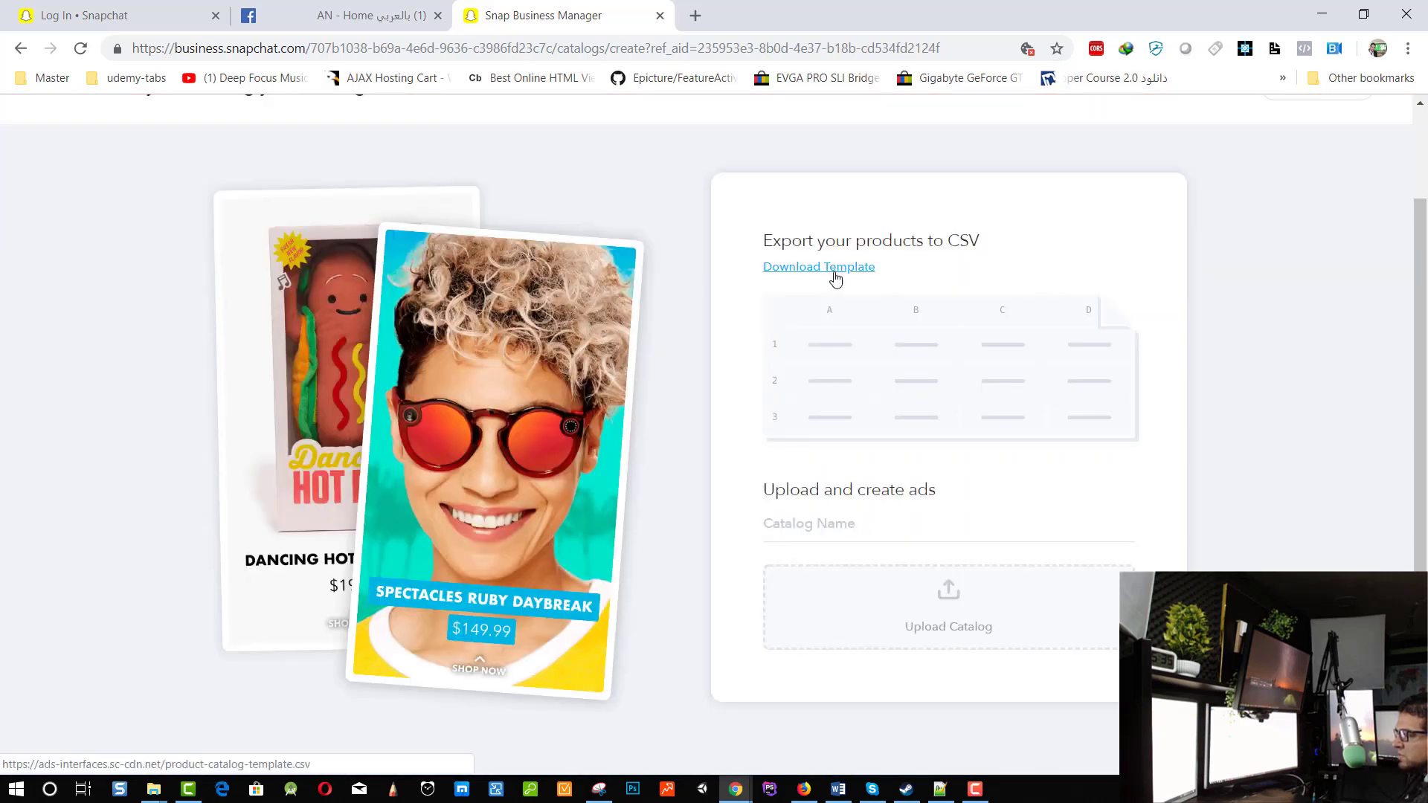
right_click(834, 274)
click(892, 283)
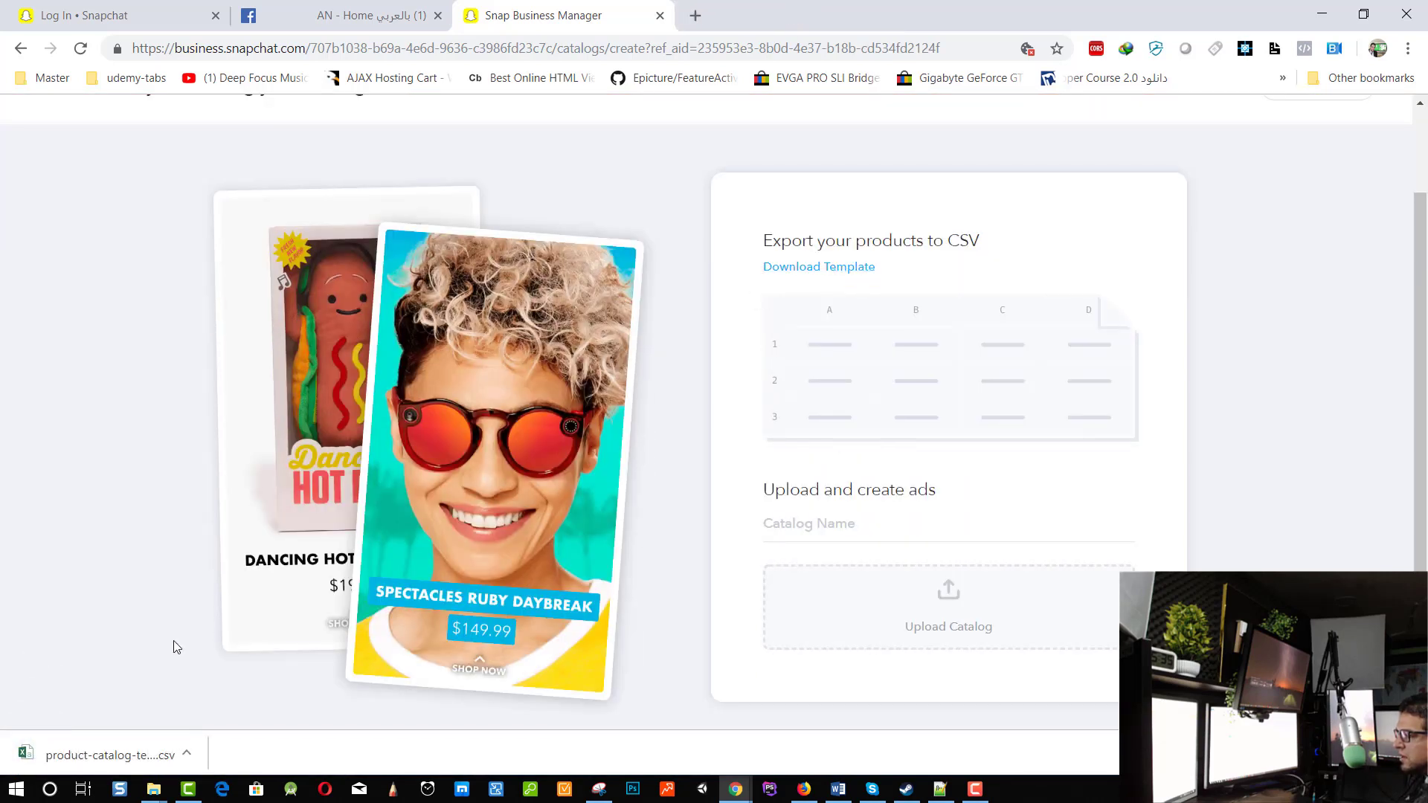
click(110, 755)
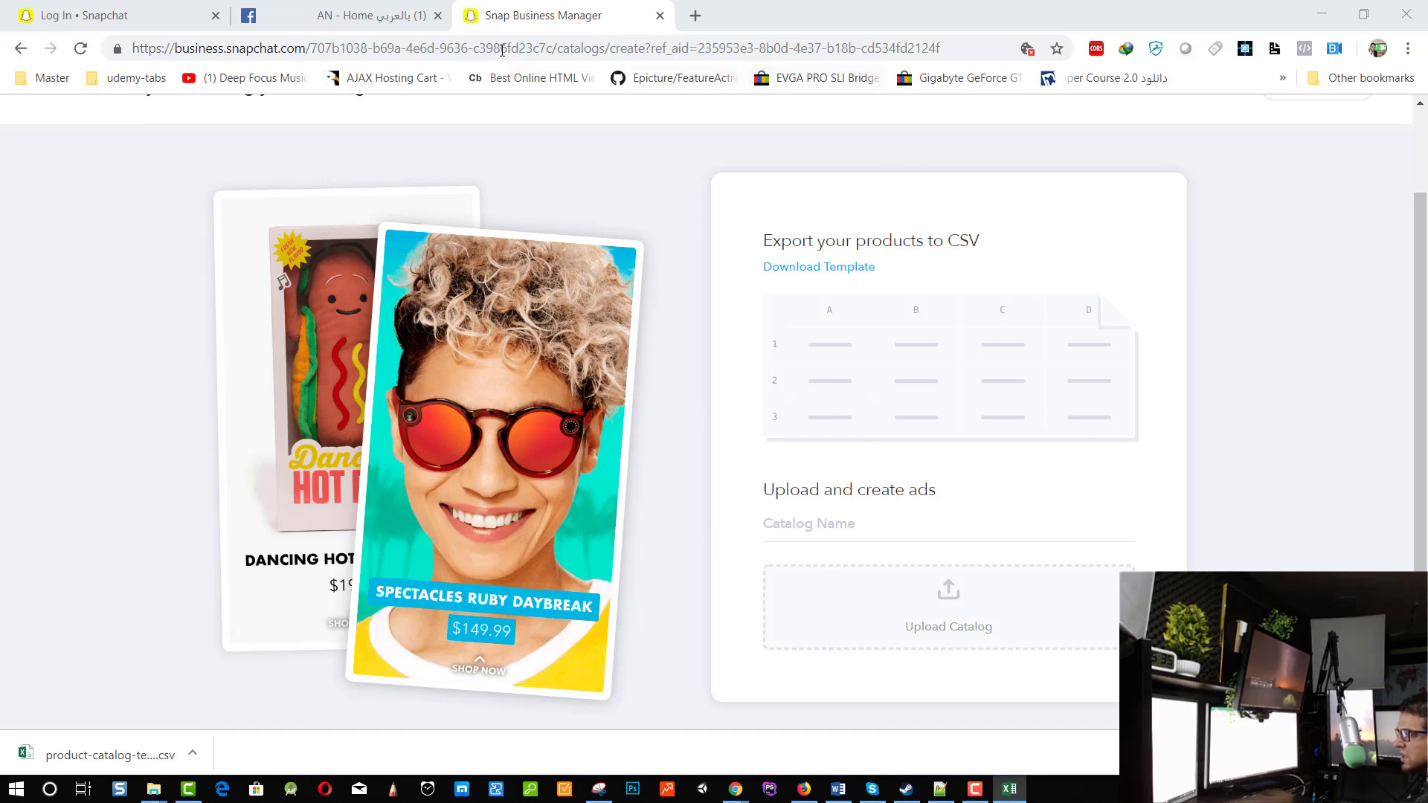
key(ctrl+shift+Tab)
key(ctrl+Tab)
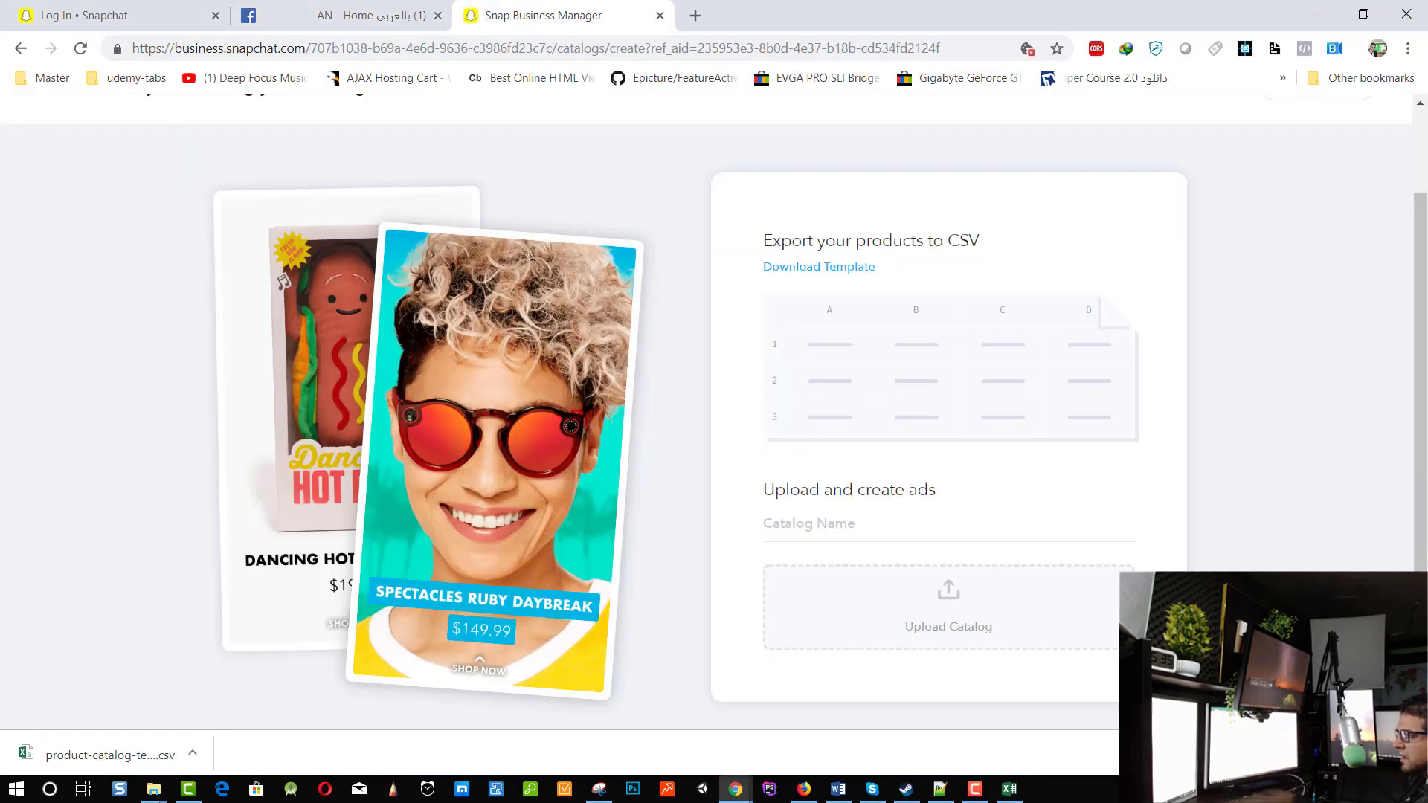
key(F5)
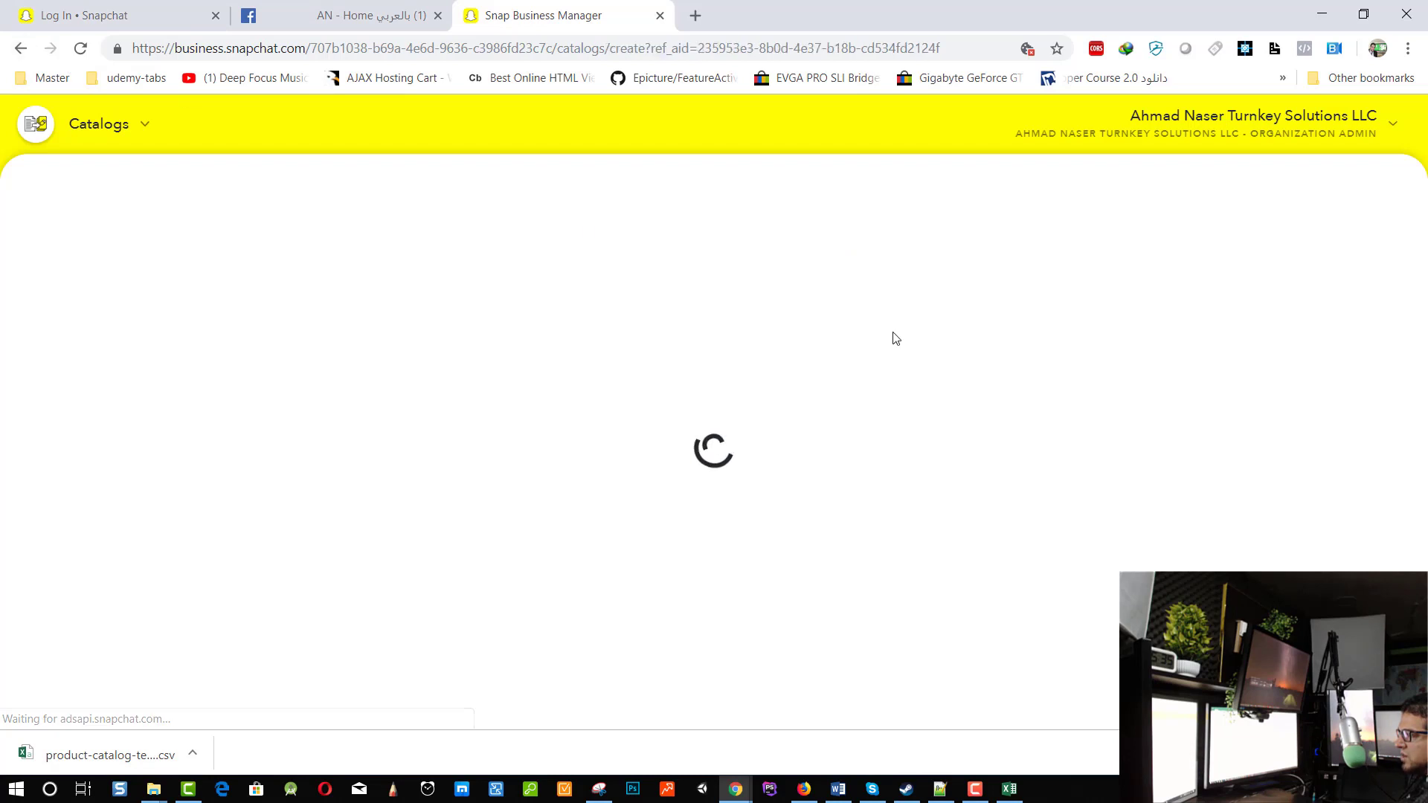
scroll(861, 334, down, 2)
scroll(1183, 251, up, 2)
scroll(1182, 252, down, 2)
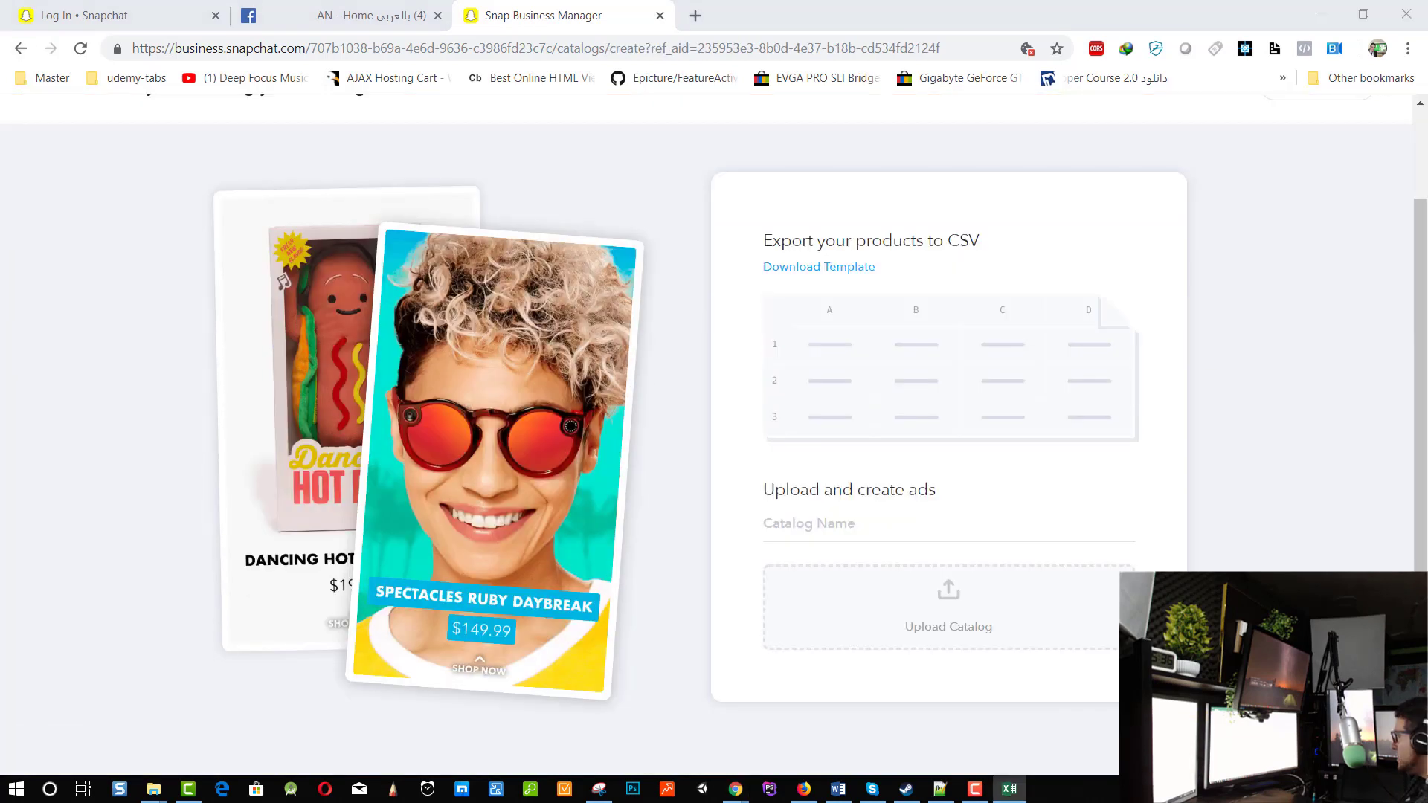
Step: Fill row 3 of the catalog template with id 1, title "khottah" and description "khottah online course"
drag(811, 223, 707, 256)
click(703, 251)
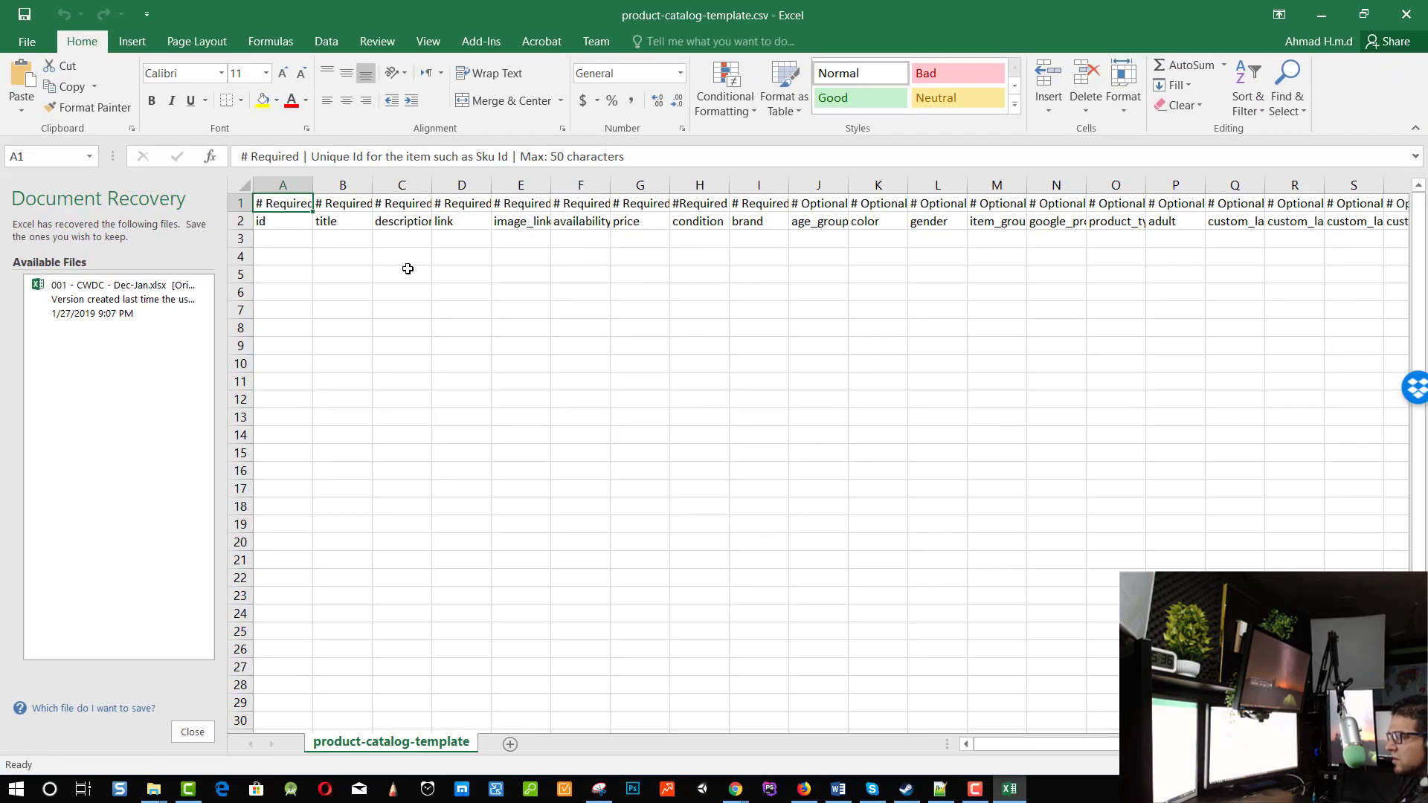
click(298, 240)
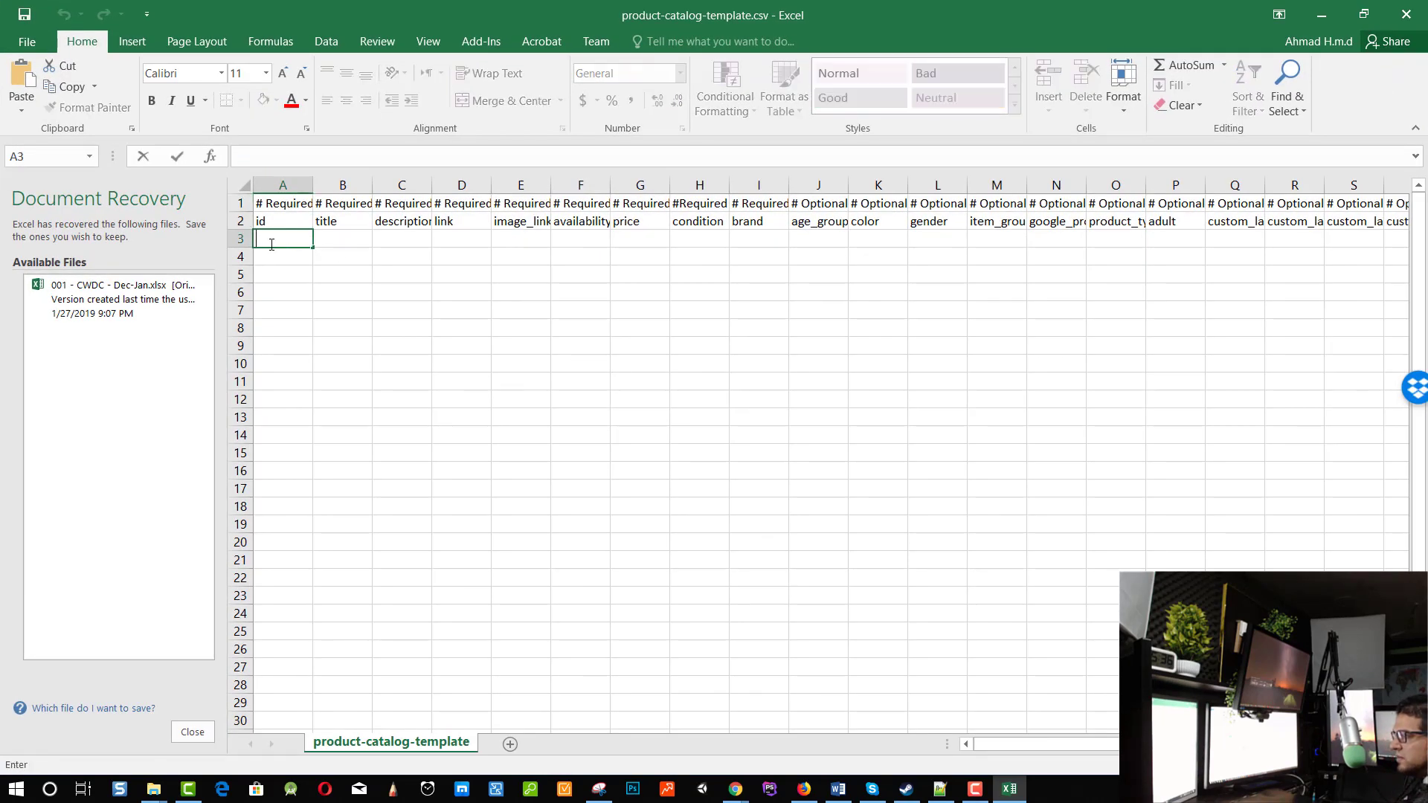
text(1)
key(Tab)
text(k)
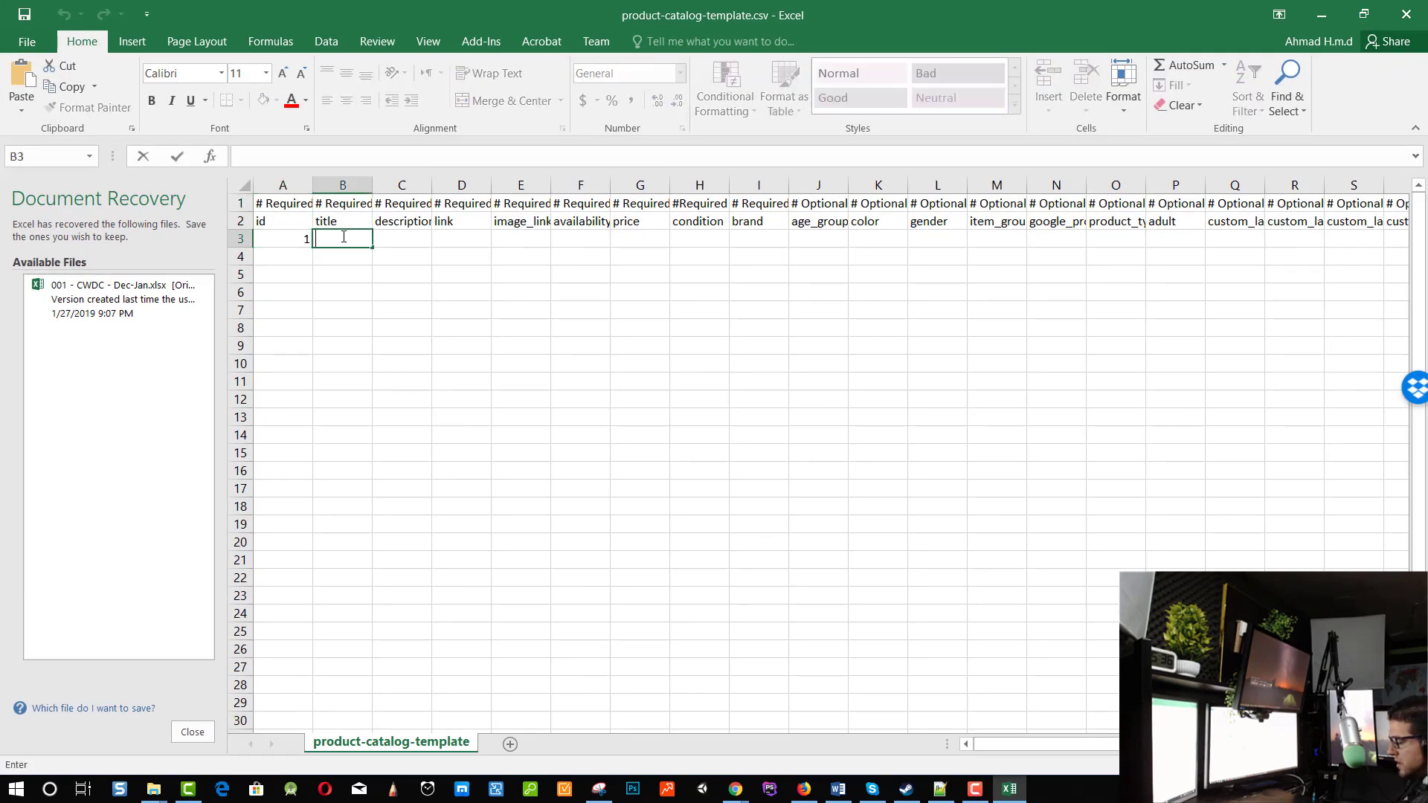
text(hottah)
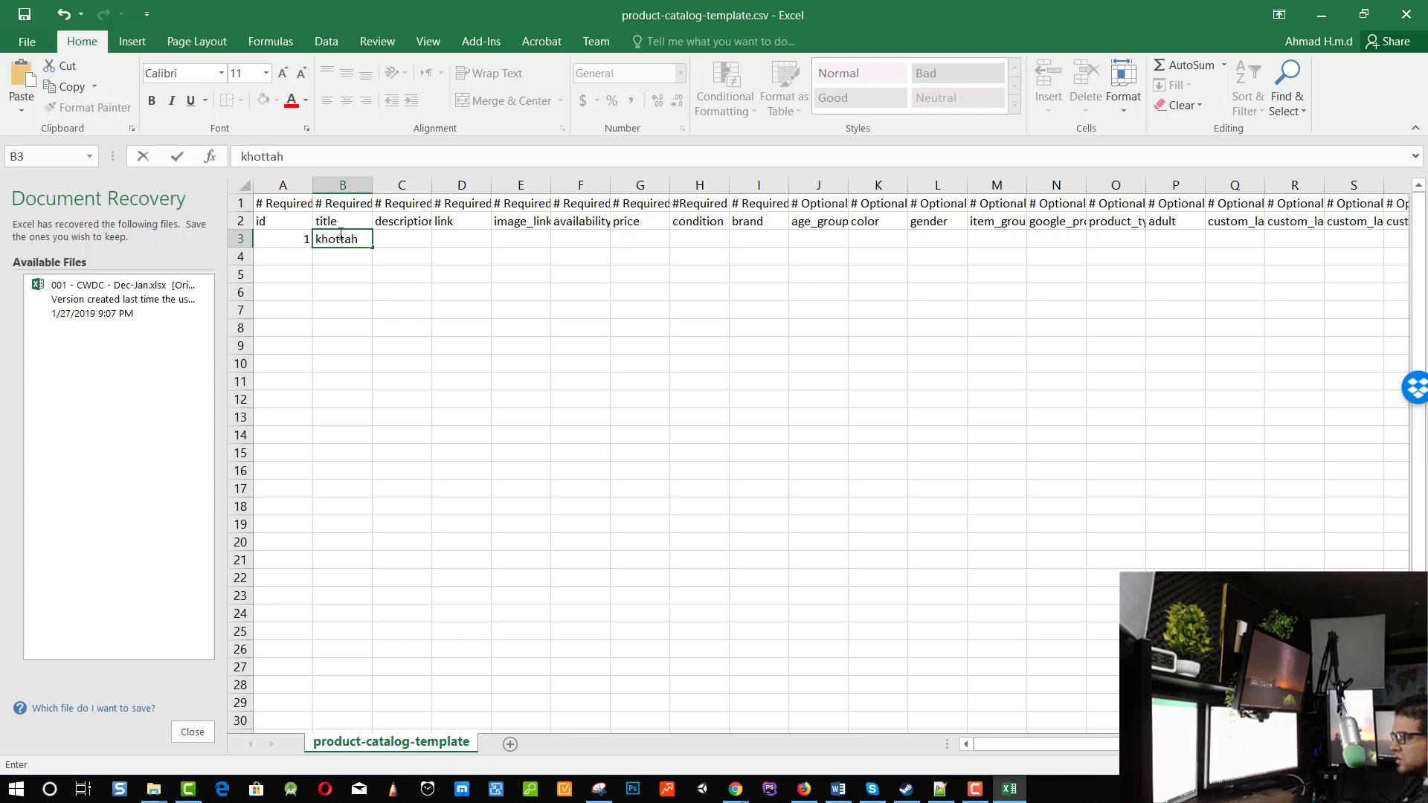
key(Tab)
text(kho)
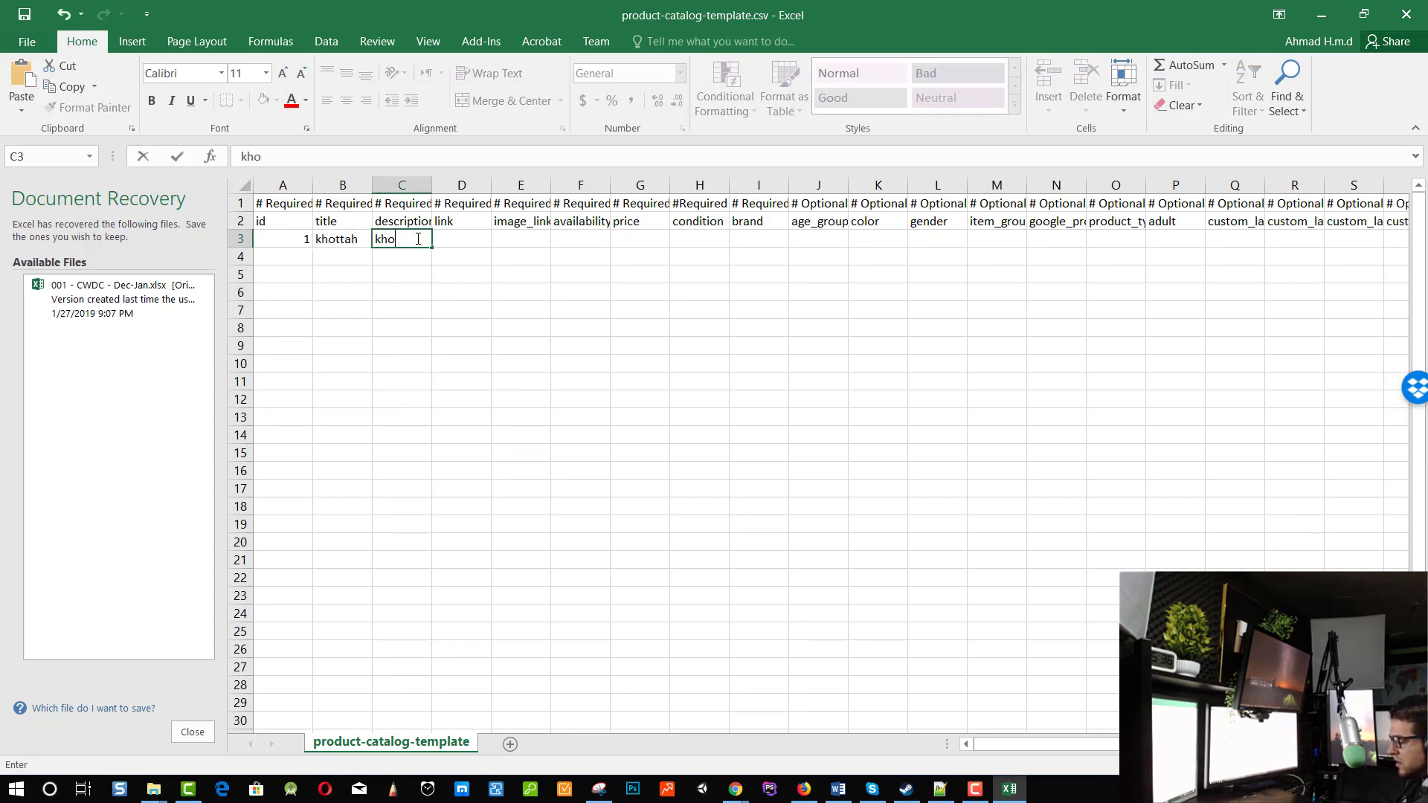
text(otah online course)
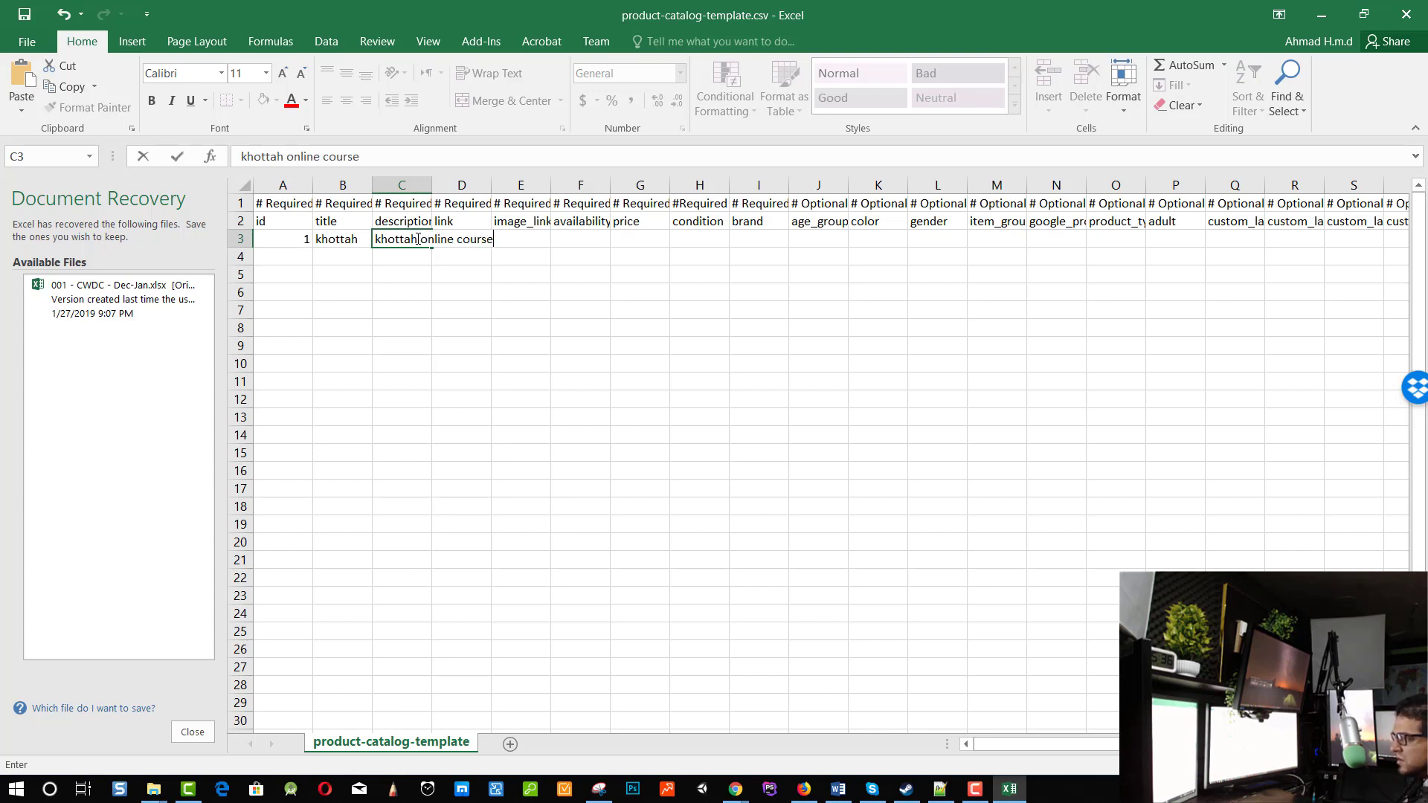
click(476, 275)
click(521, 292)
Step: Fit the widths of the description and link columns to their contents
click(426, 185)
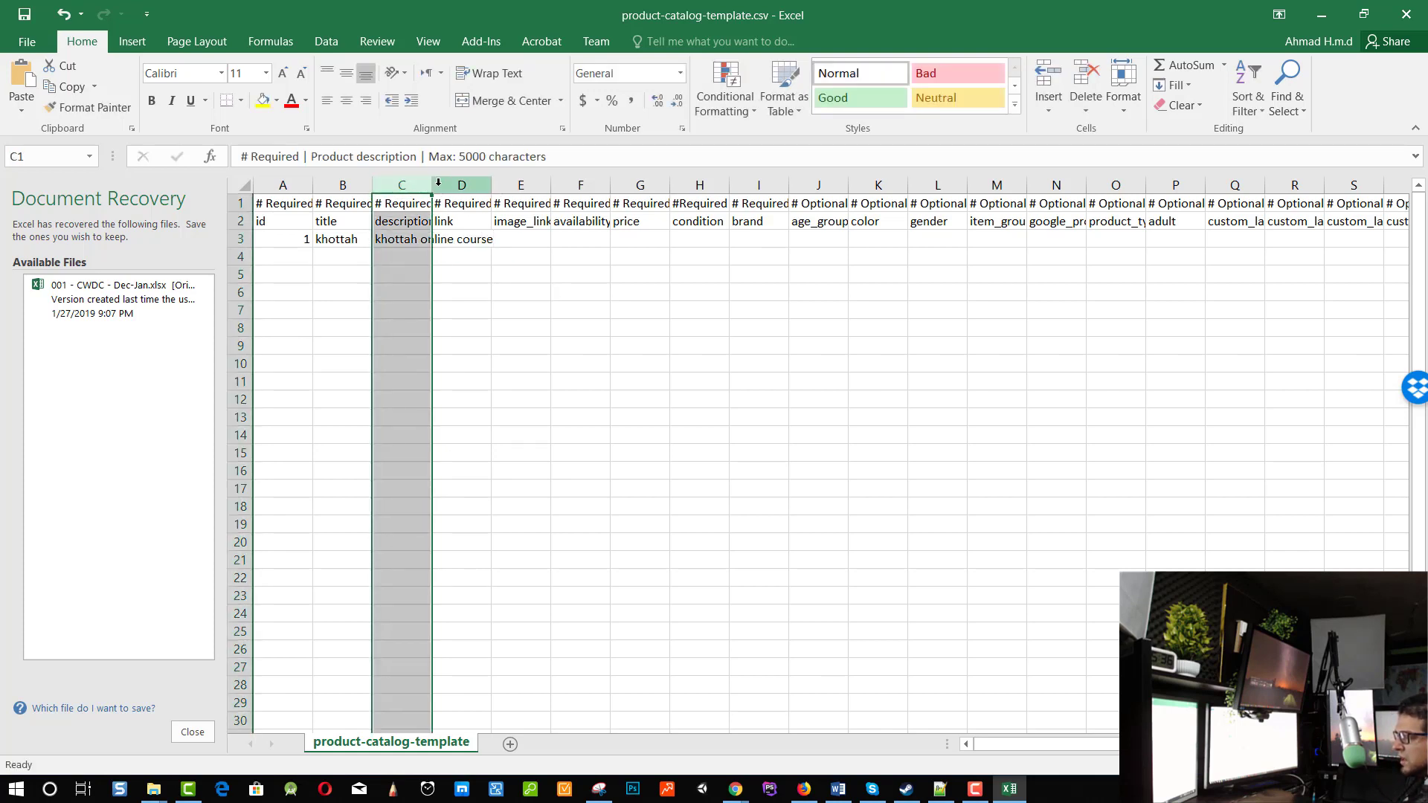
click(447, 184)
click(402, 184)
double_click(431, 184)
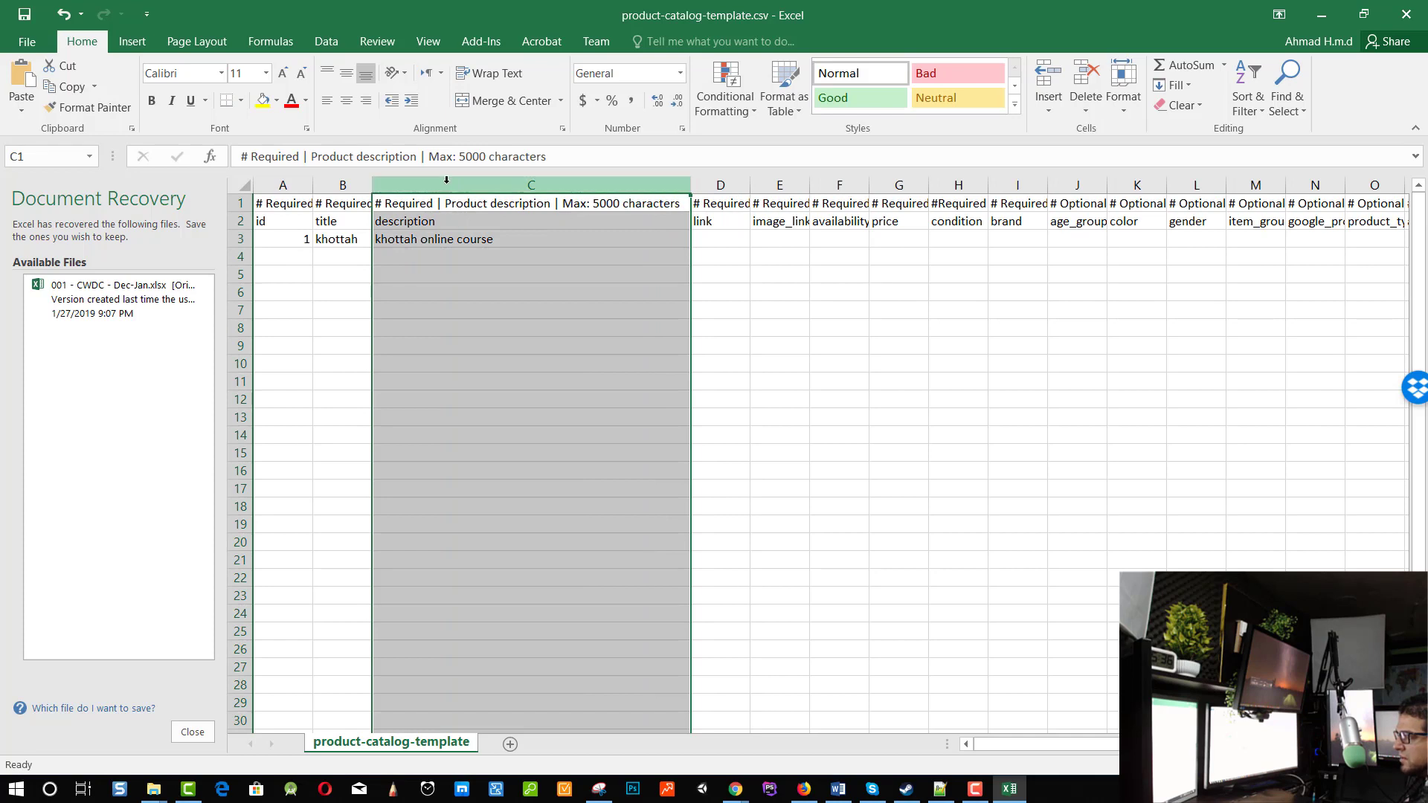
click(732, 184)
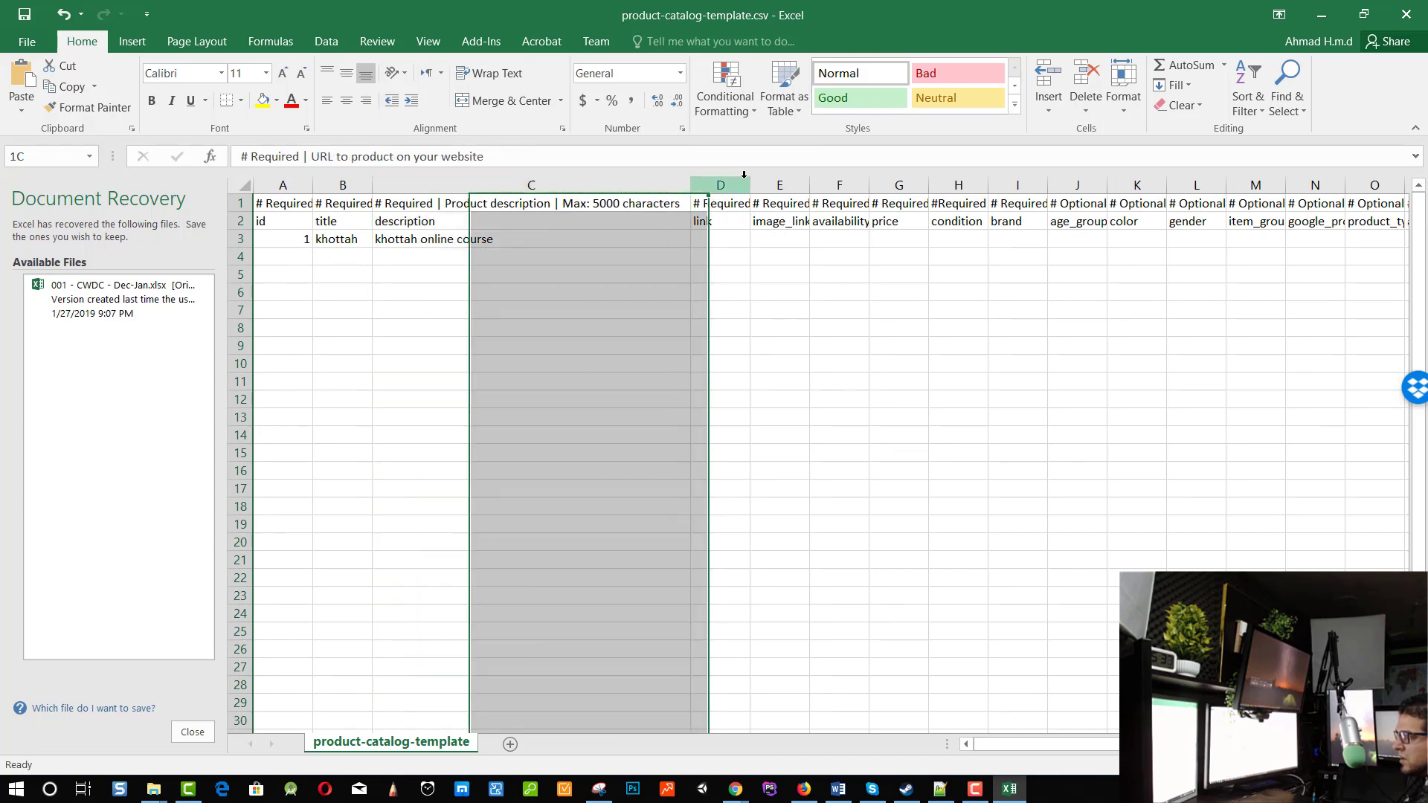
double_click(750, 184)
click(743, 242)
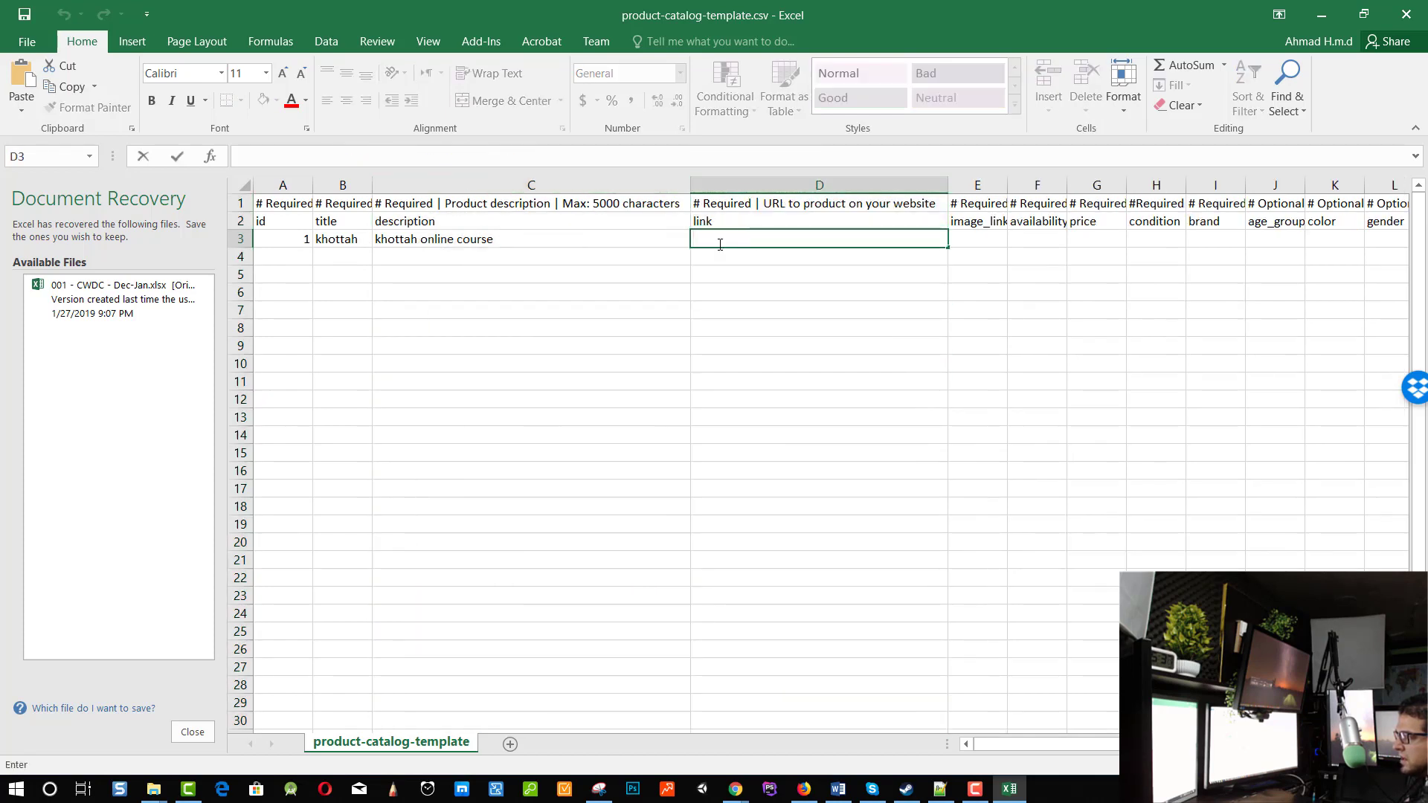
text(ht)
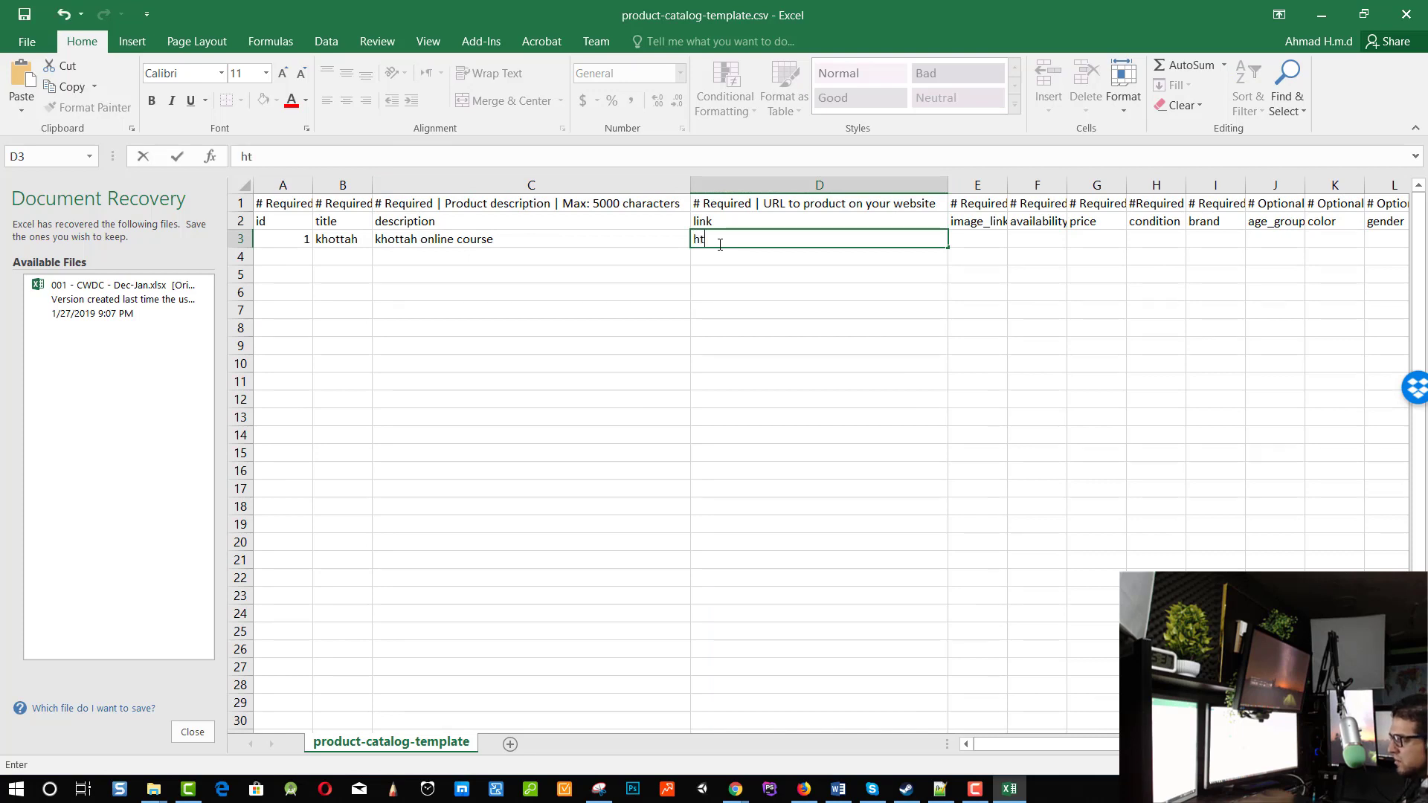
text(tps://kho)
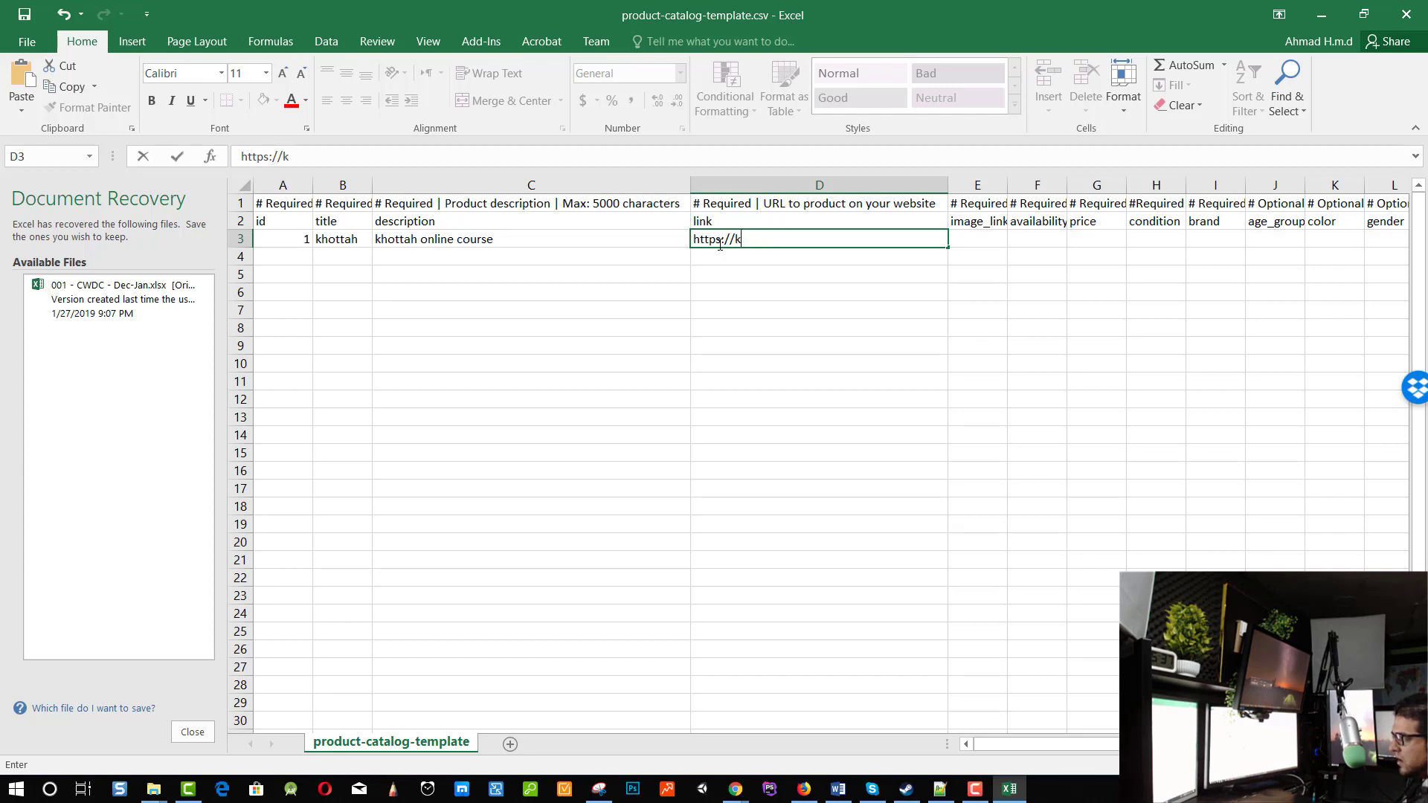
key(BackSpace)
key(BackSpace)
key(BackSpace)
text(khottah.com)
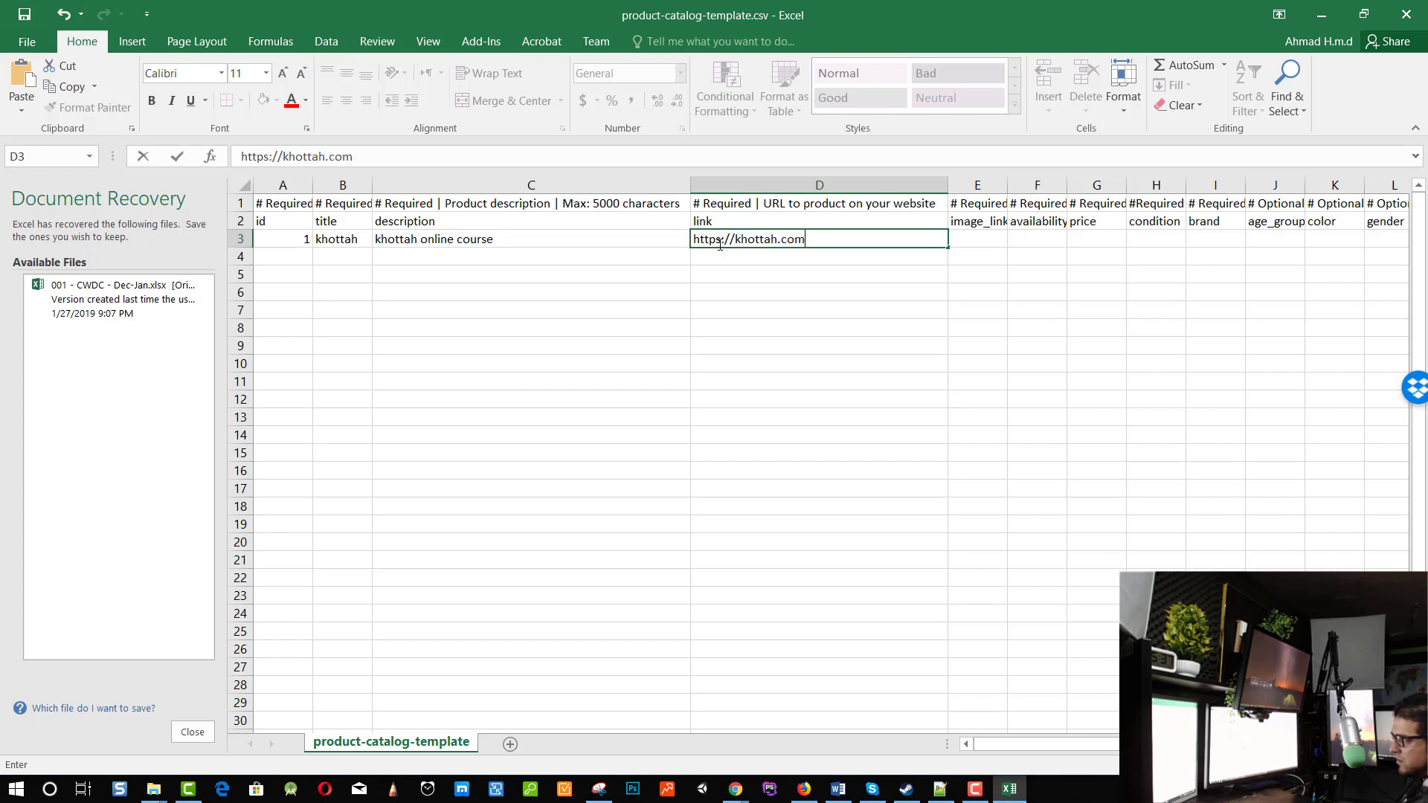
click(720, 242)
key(BackSpace)
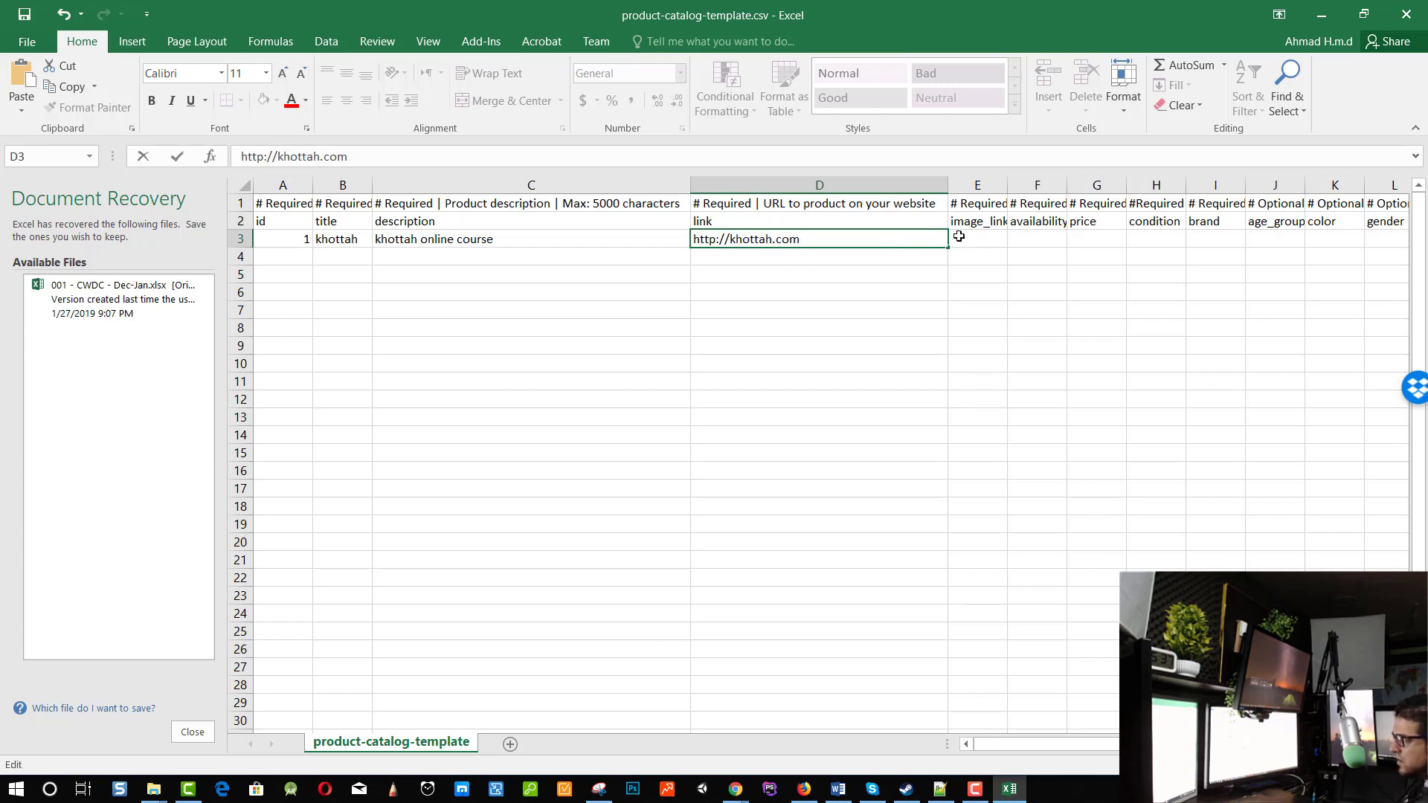
Step: Widen the image_link column and open its row 3 cell for editing
click(991, 234)
drag(1007, 184, 1148, 185)
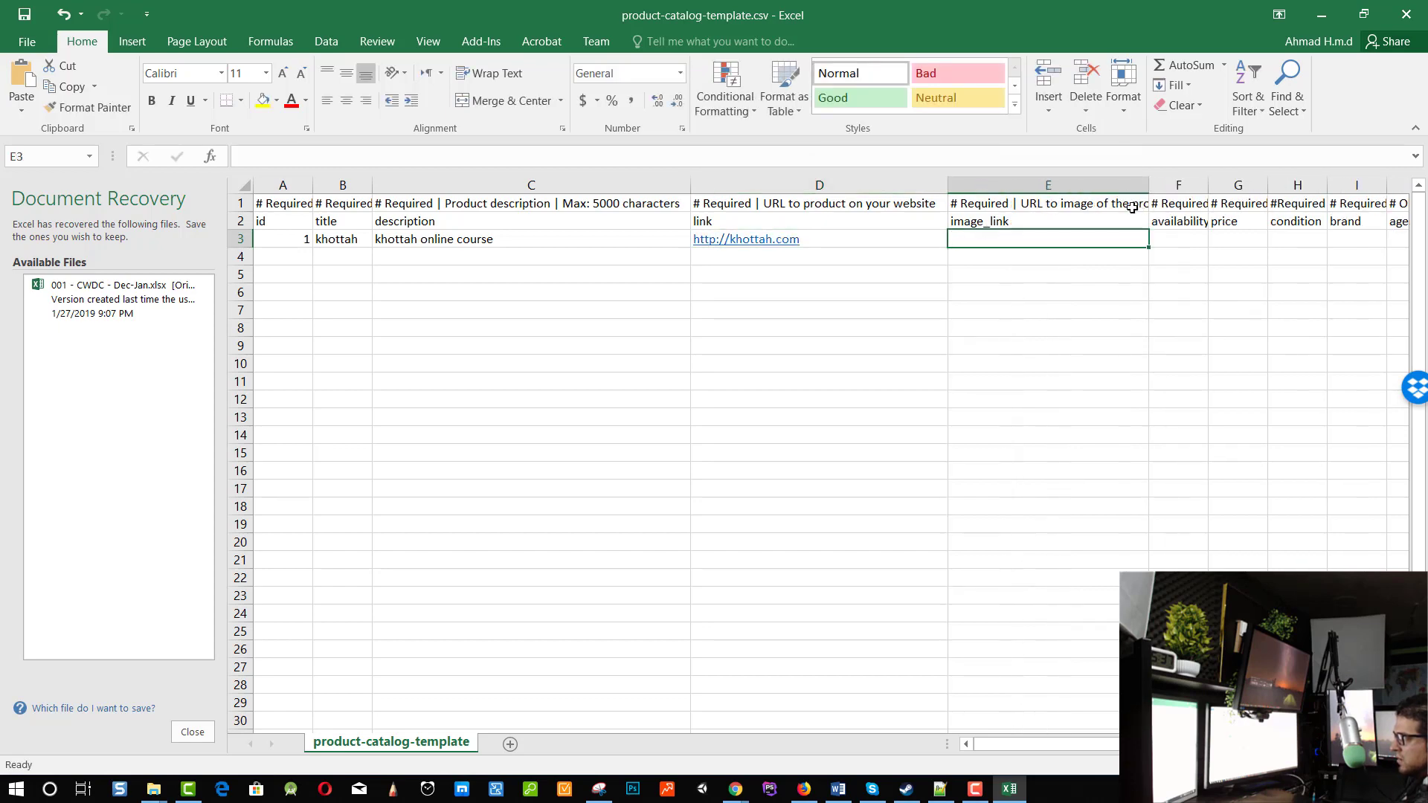
double_click(1004, 239)
Step: Switch to the Chrome window with the hosting cart and search Google Images for "khottah"
click(736, 788)
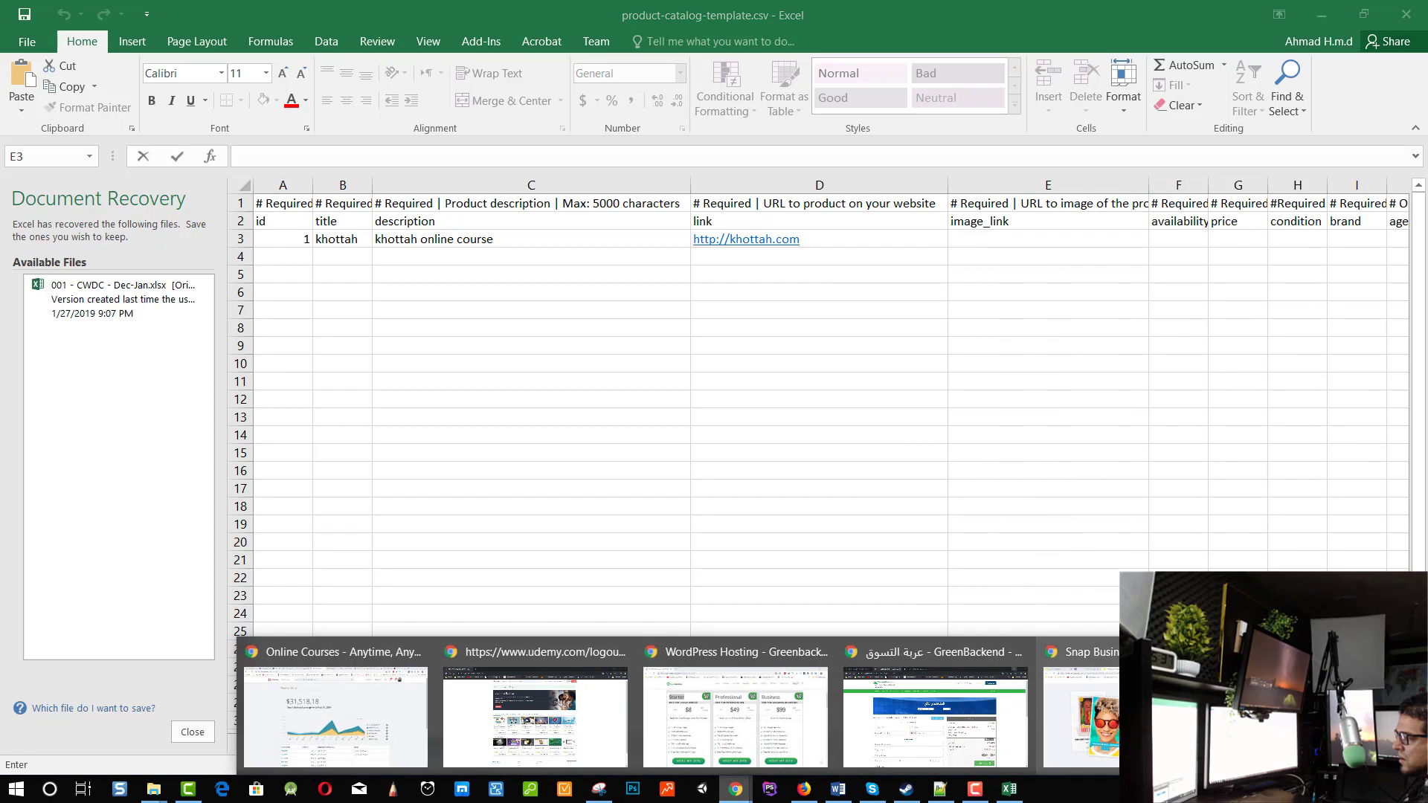
click(967, 725)
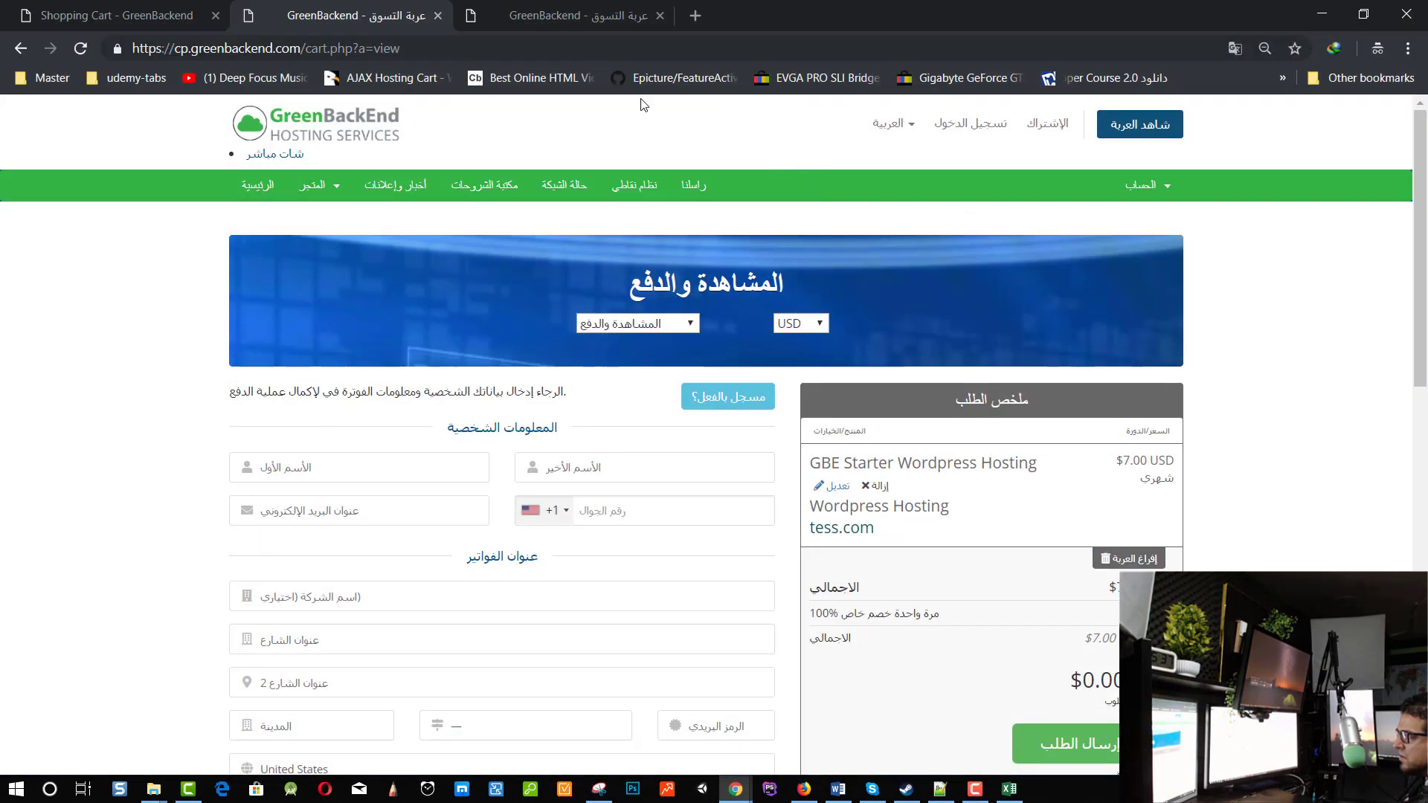
click(600, 47)
text(khotyy)
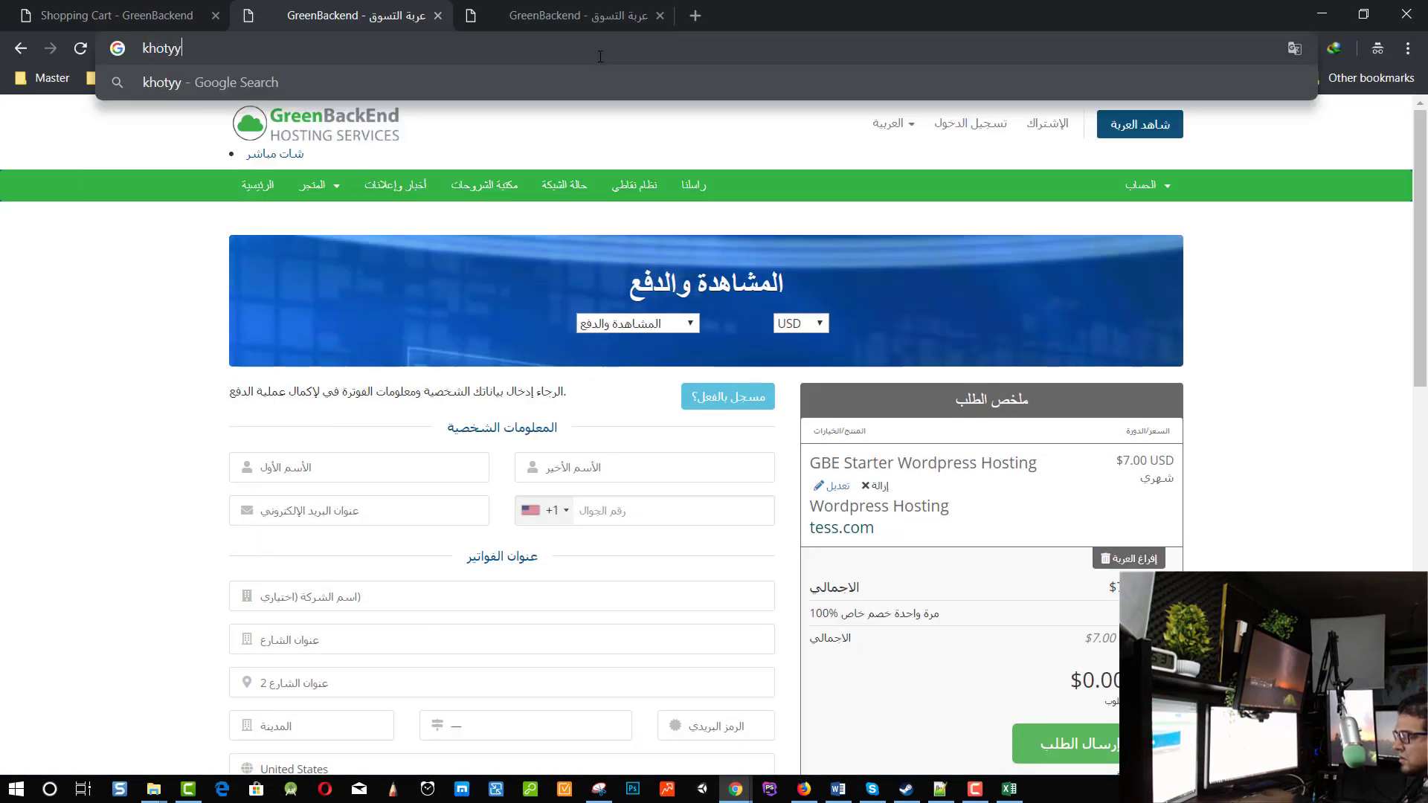
key(BackSpace)
key(BackSpace)
text(tah.c)
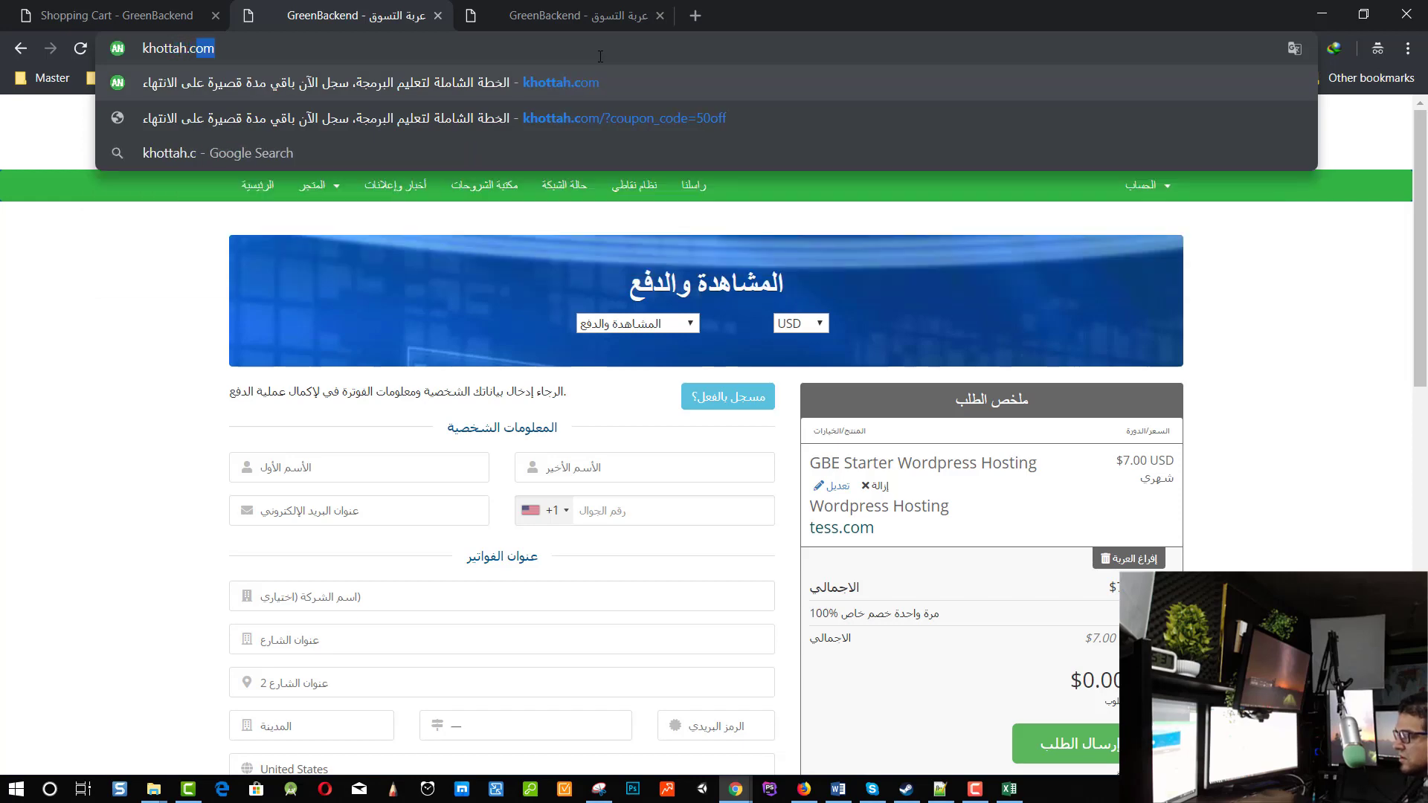
key(Delete)
key(Return)
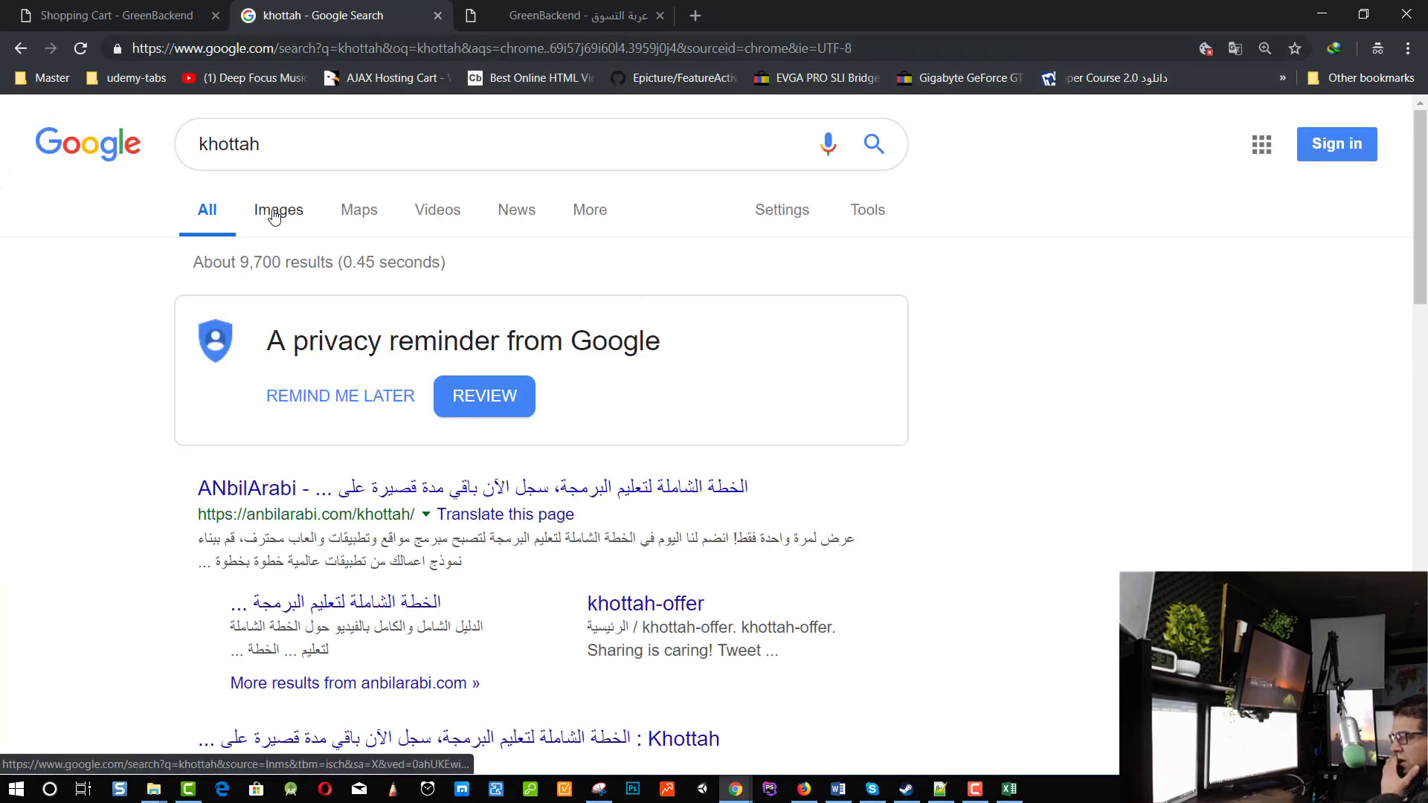
click(274, 214)
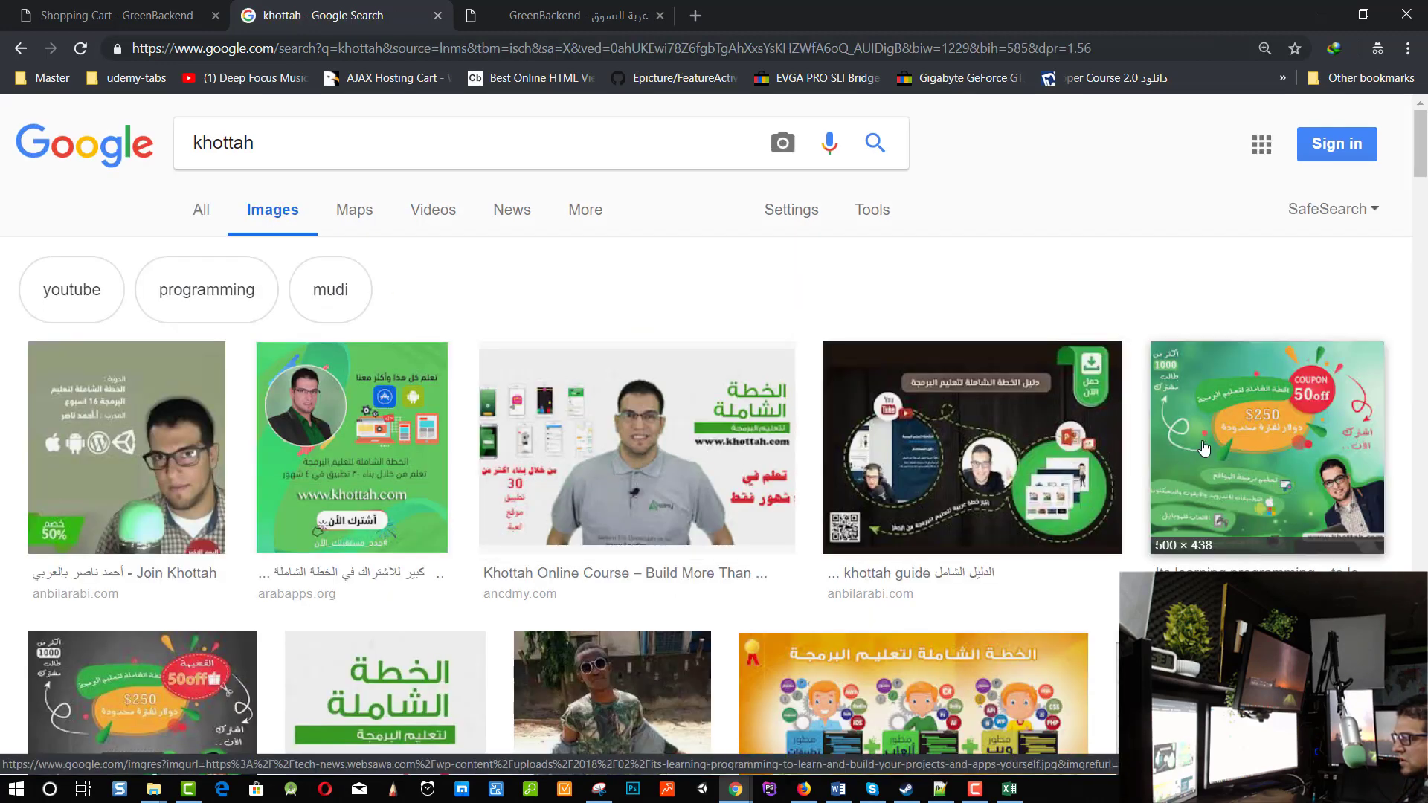
scroll(930, 482, down, 3)
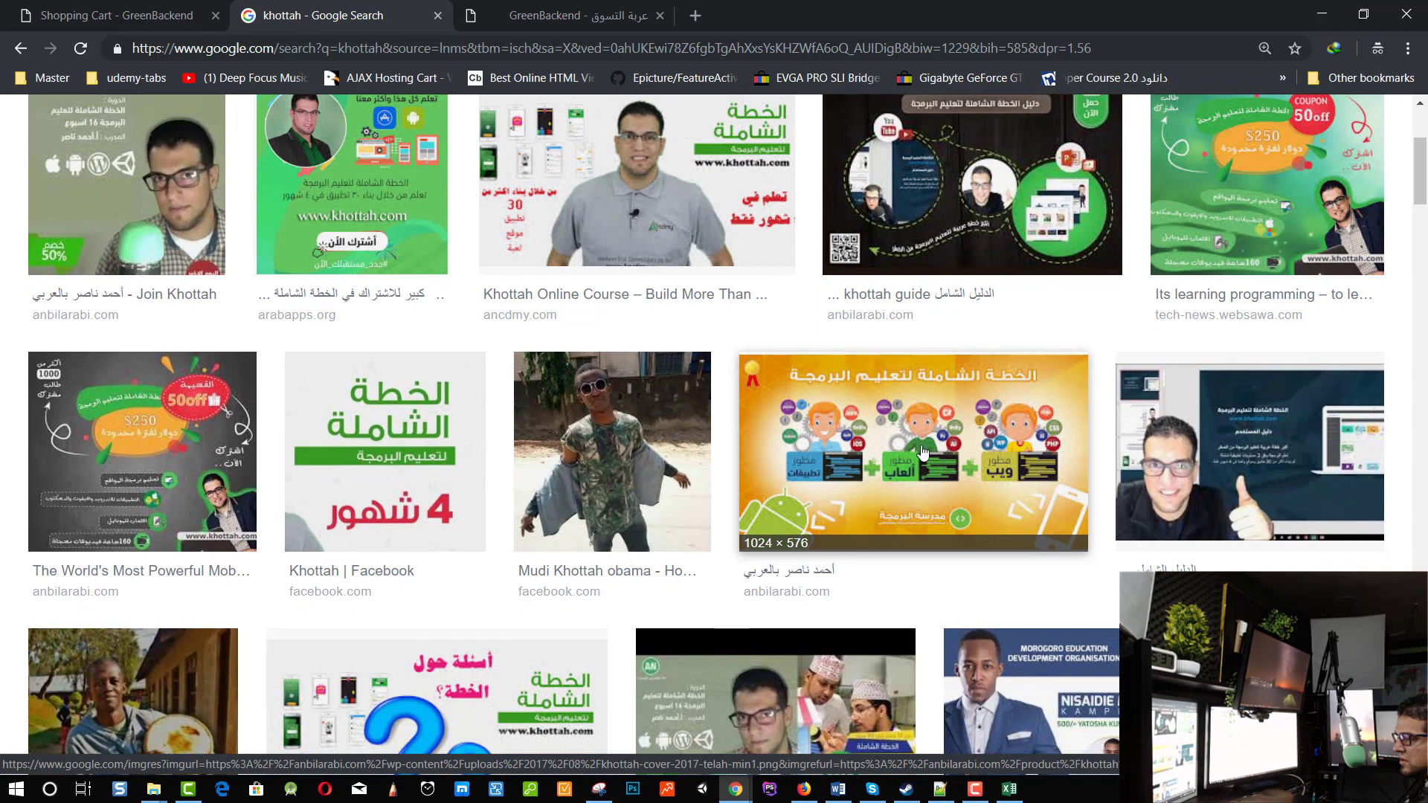
scroll(922, 452, up, 2)
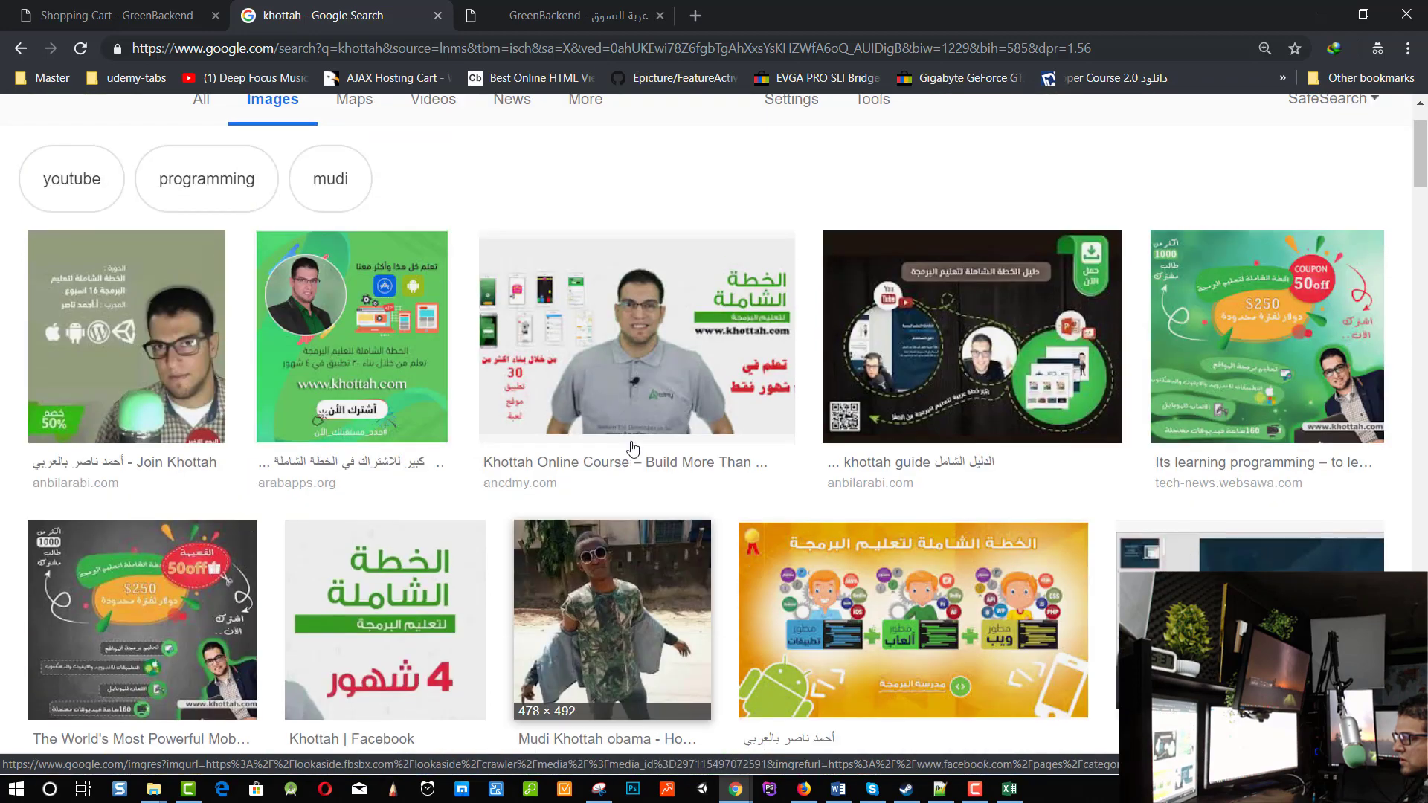
Step: Open the first image result, the 50% discount course poster, as a full-size image in its own tab and copy its address
middle_click(168, 378)
click(565, 15)
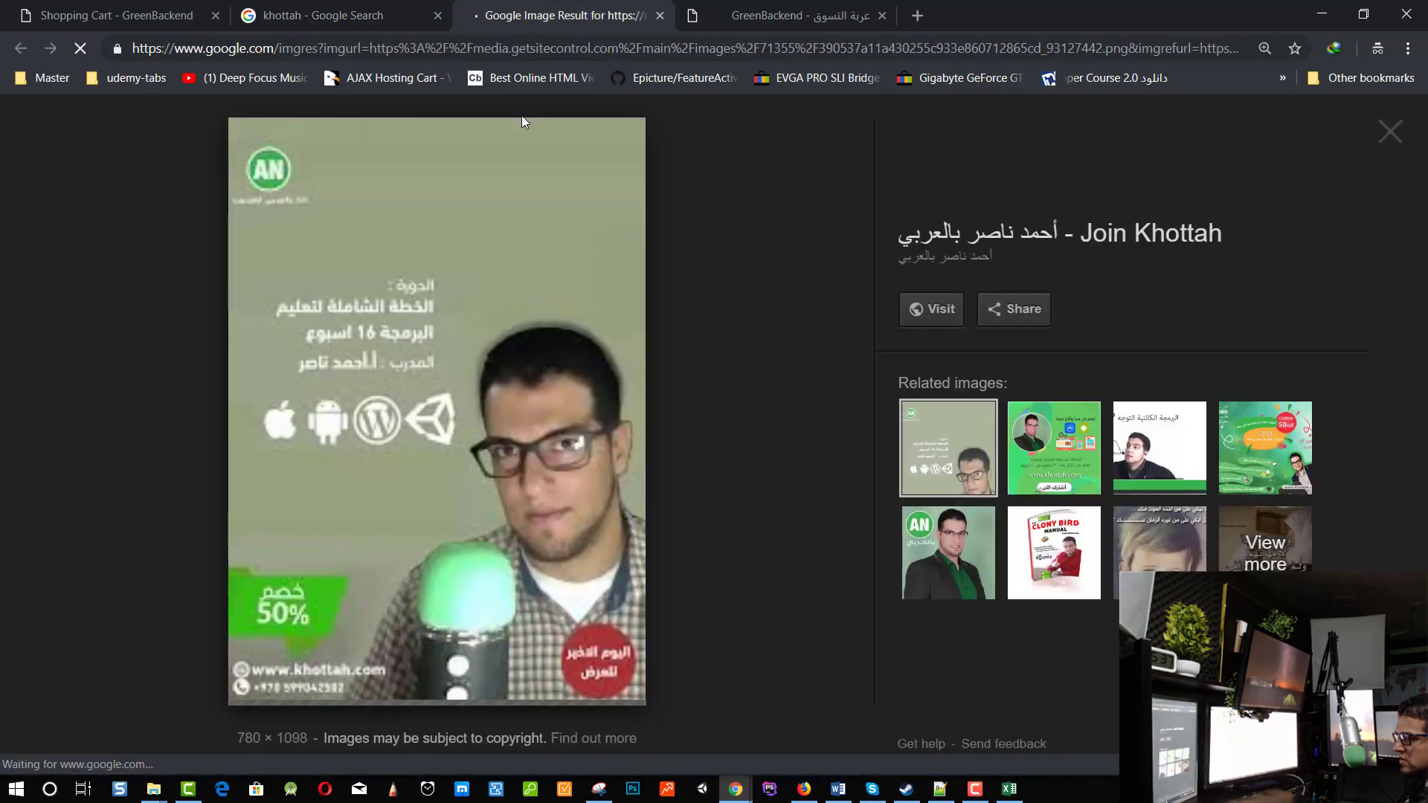
right_click(479, 311)
click(593, 456)
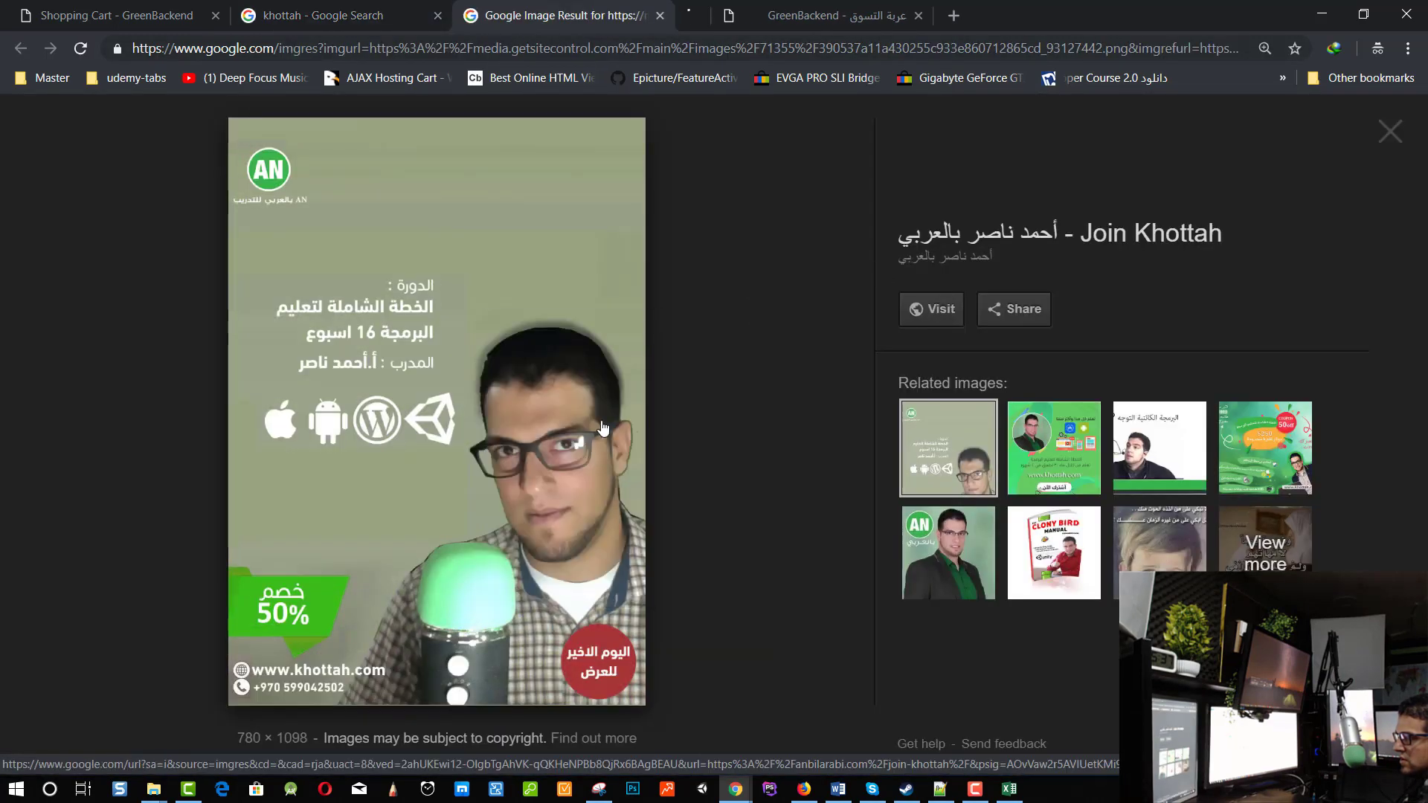
click(754, 30)
click(549, 49)
key(ctrl+c)
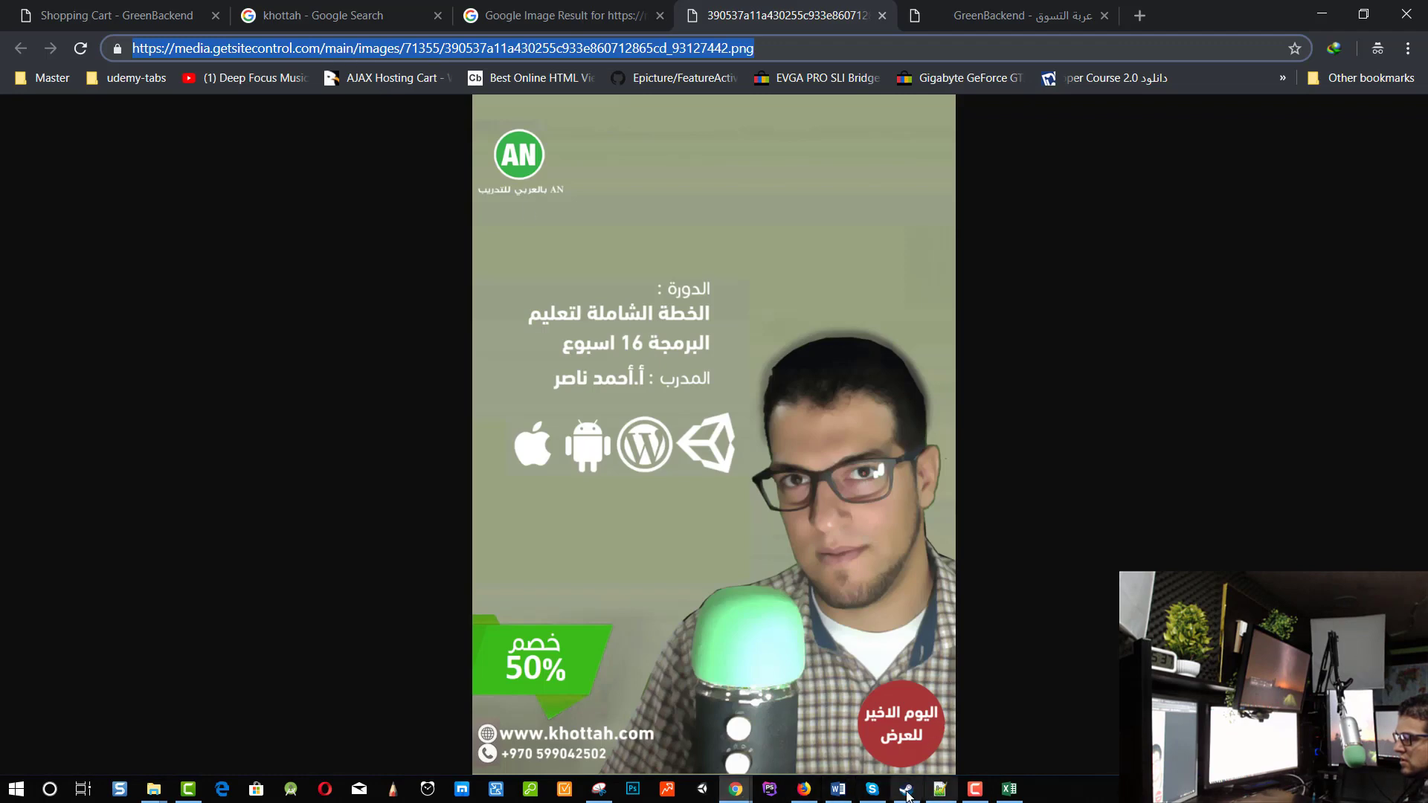
Step: Back in Excel, paste the copied poster address into the image_link cell of row 3
click(1009, 788)
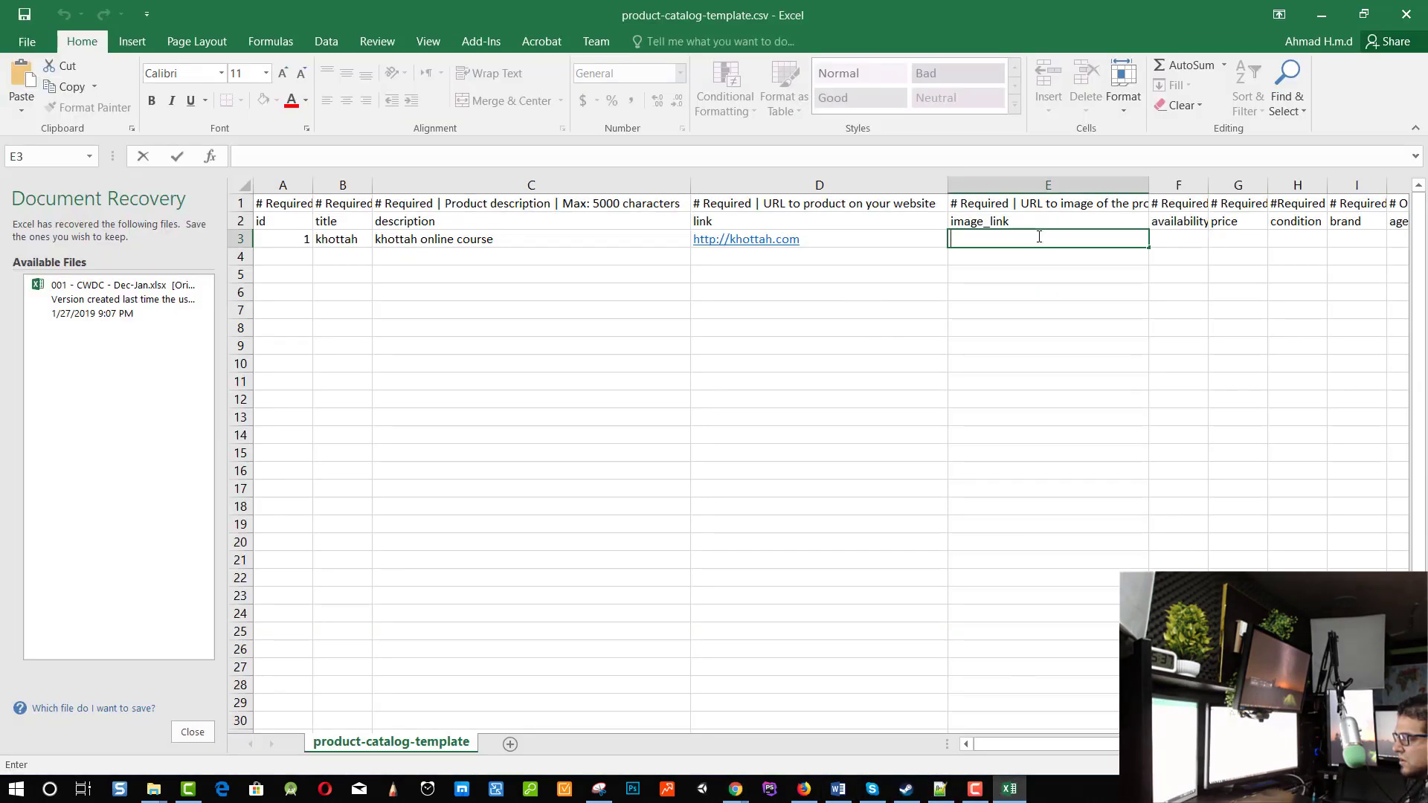
key(ctrl+v)
click(1200, 306)
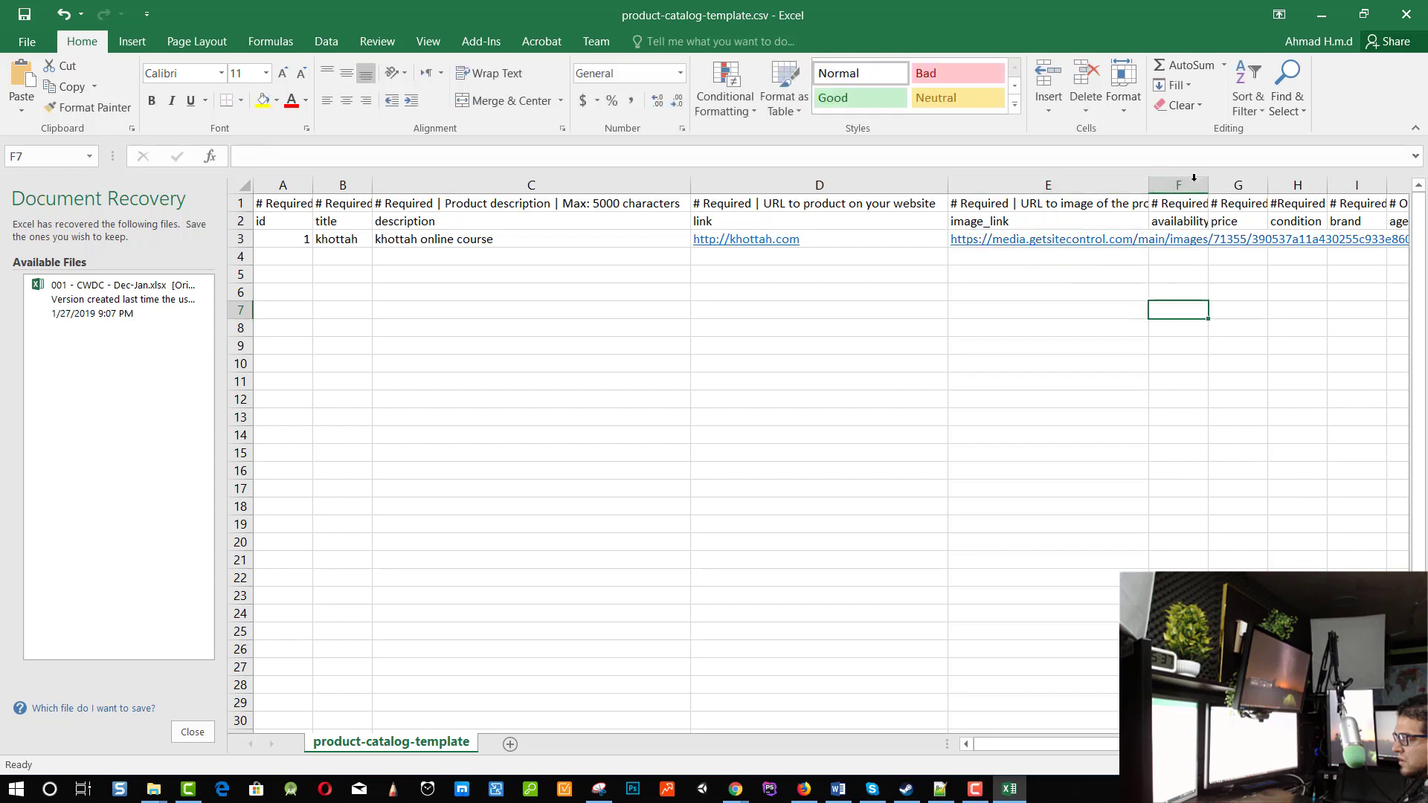
Step: Fit the width of the availability column to its contents
click(1220, 184)
click(1182, 185)
double_click(1209, 184)
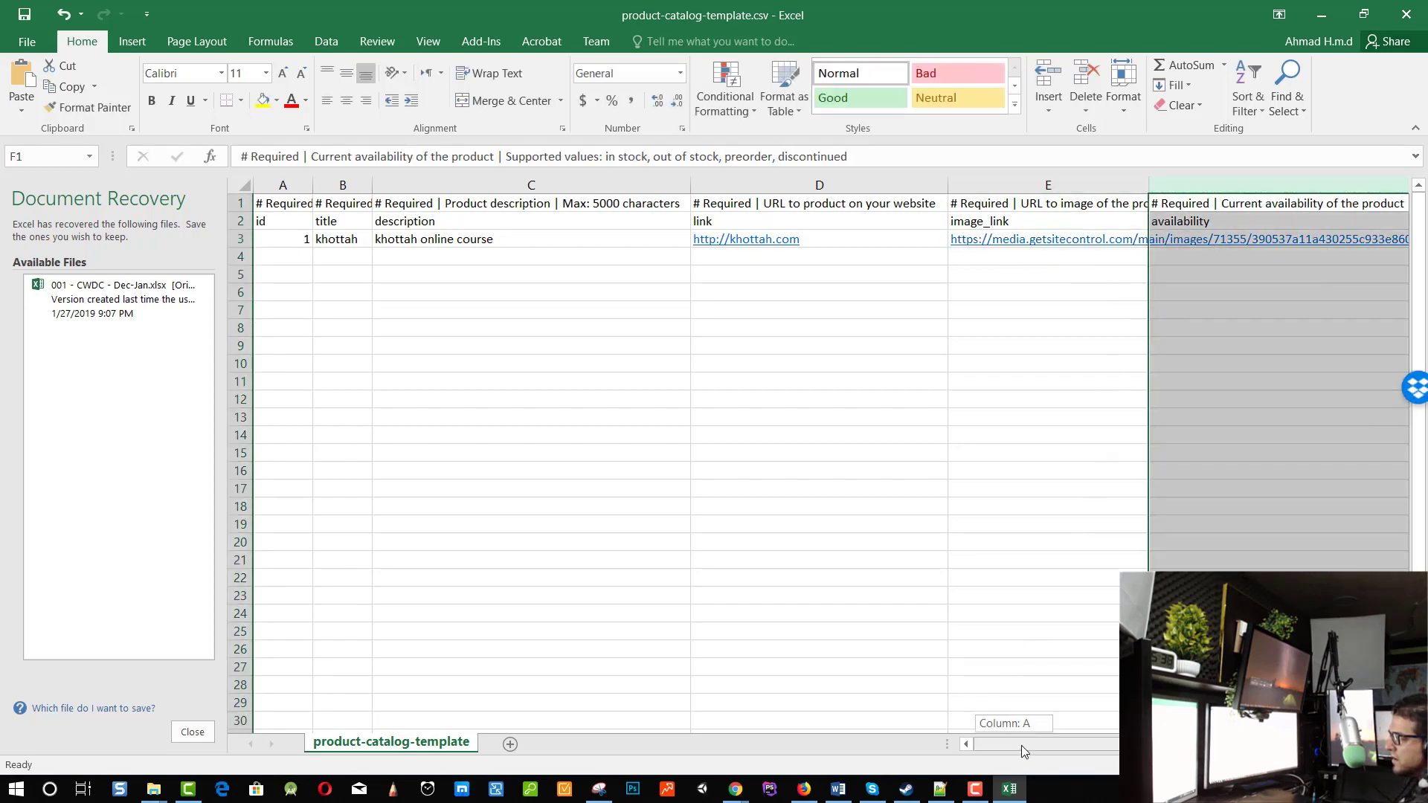
Step: Enter 250 as the price and "new" as the condition of the product in row 3
drag(1021, 745, 1071, 740)
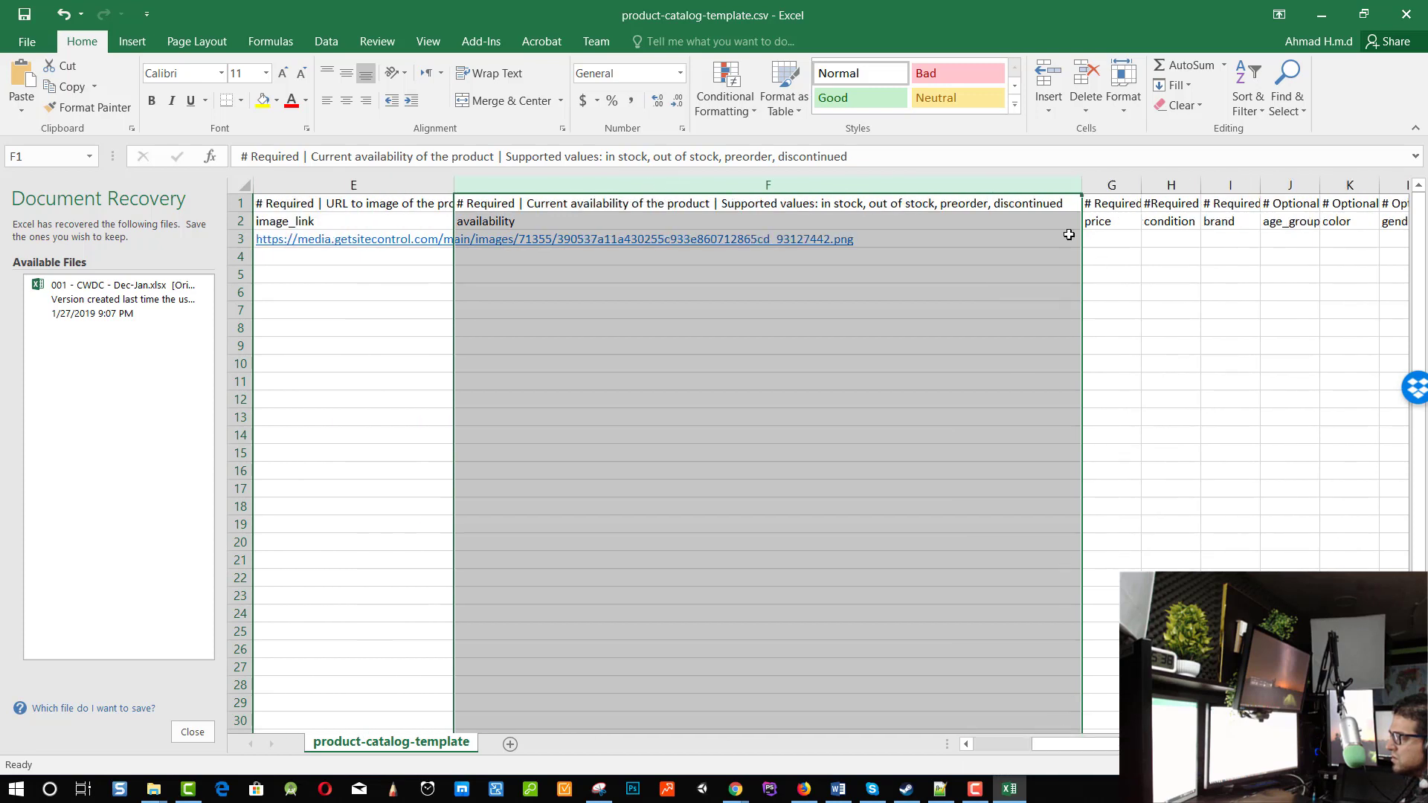
click(712, 288)
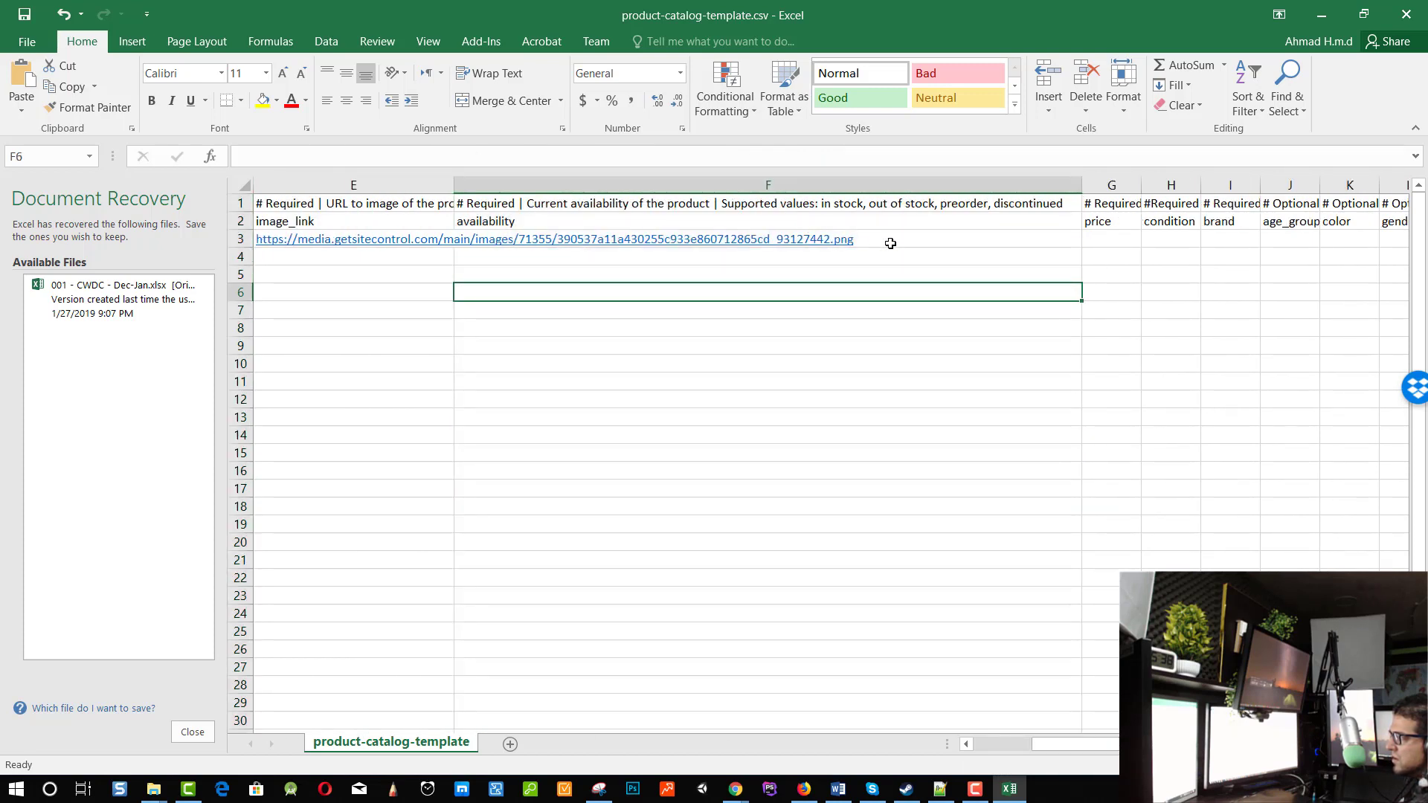
click(988, 231)
click(1122, 239)
text(250)
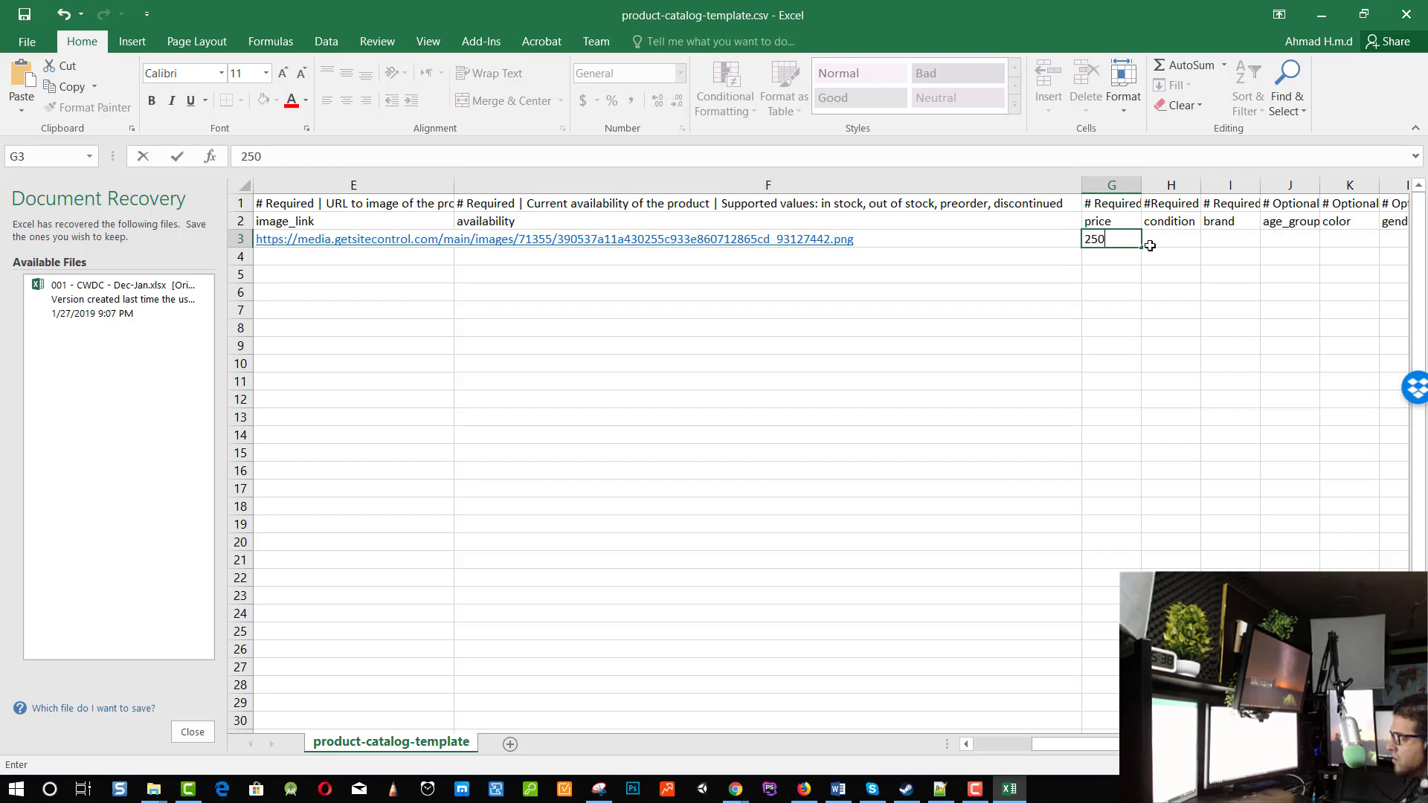
click(1173, 273)
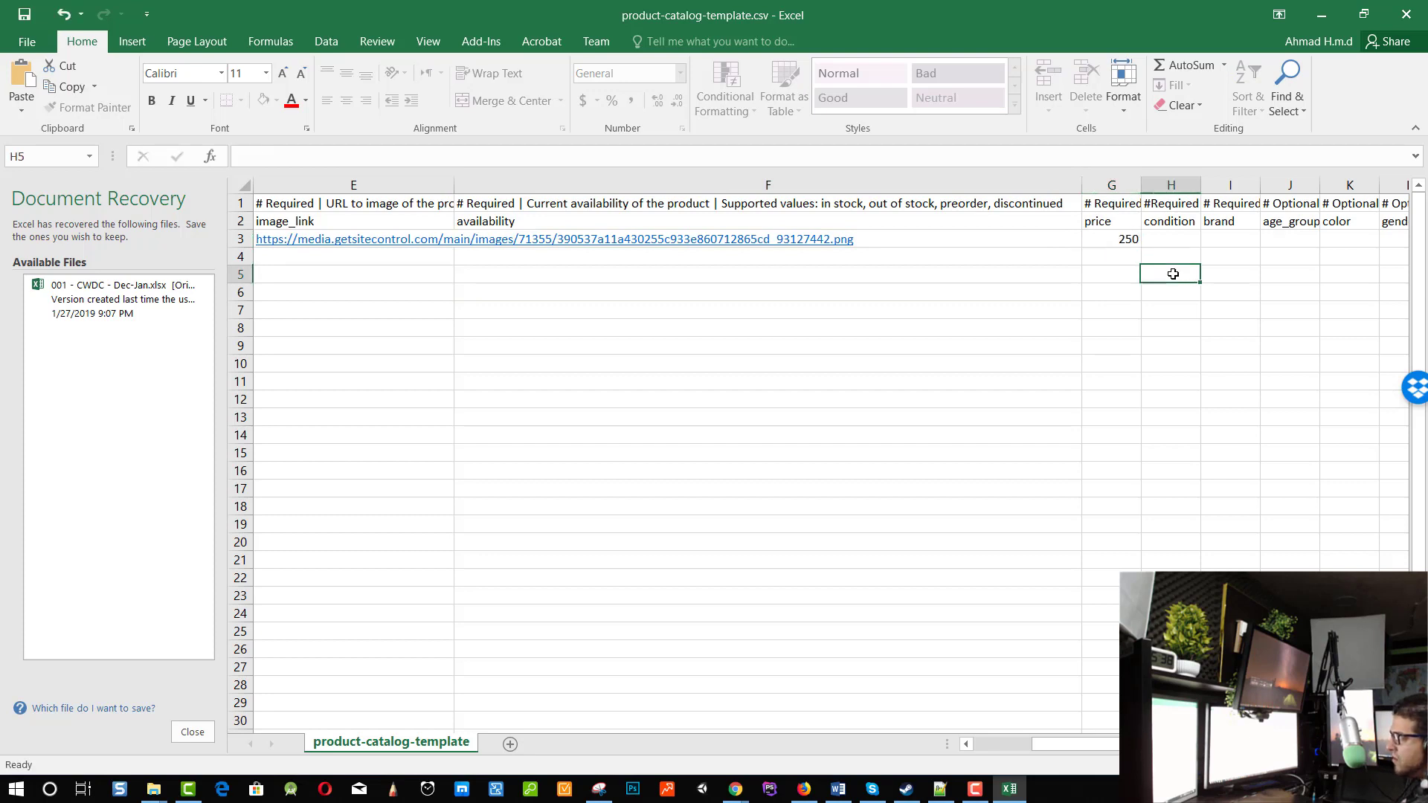
double_click(1183, 237)
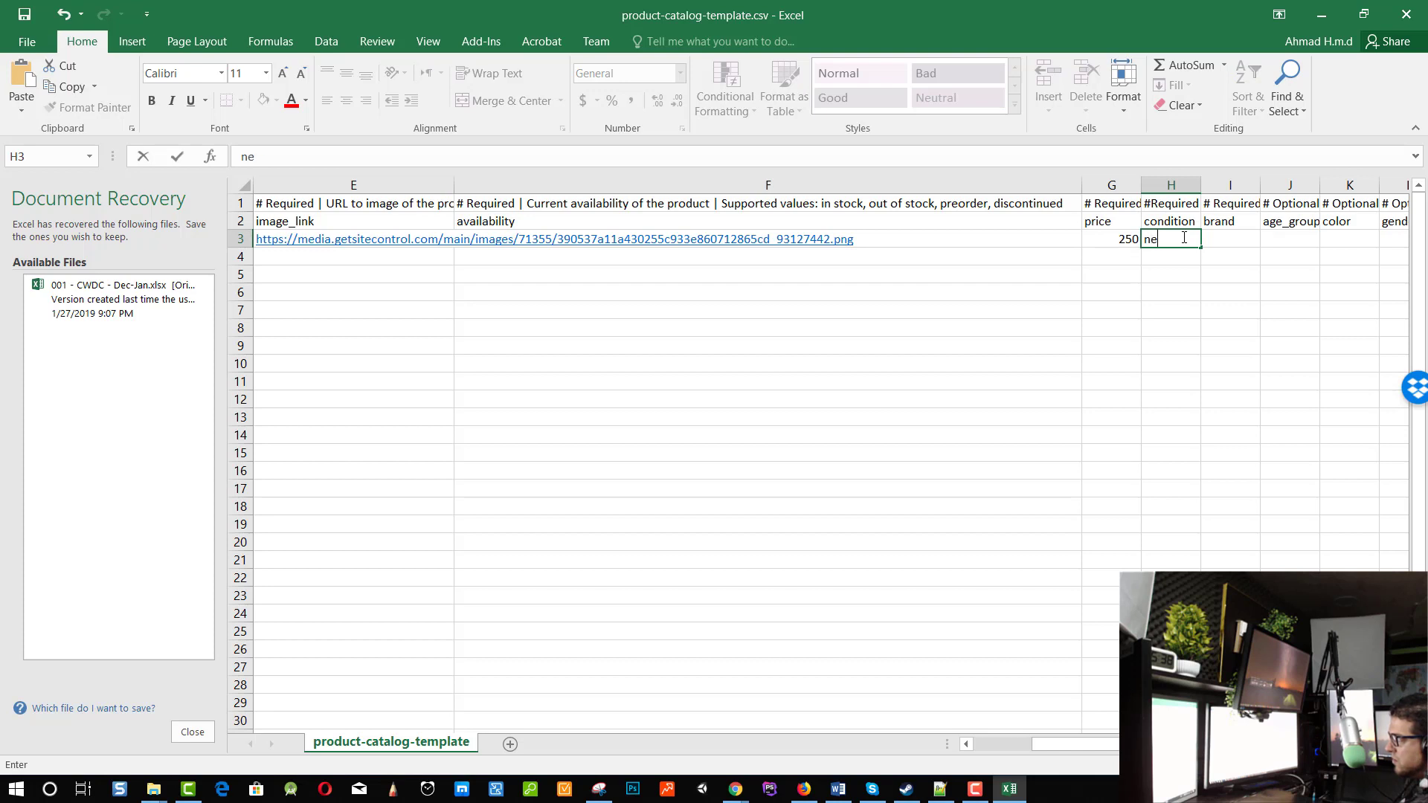
click(790, 272)
Step: Fit the image_link column to its contents and enter "yes" as the availability in row 3
click(960, 237)
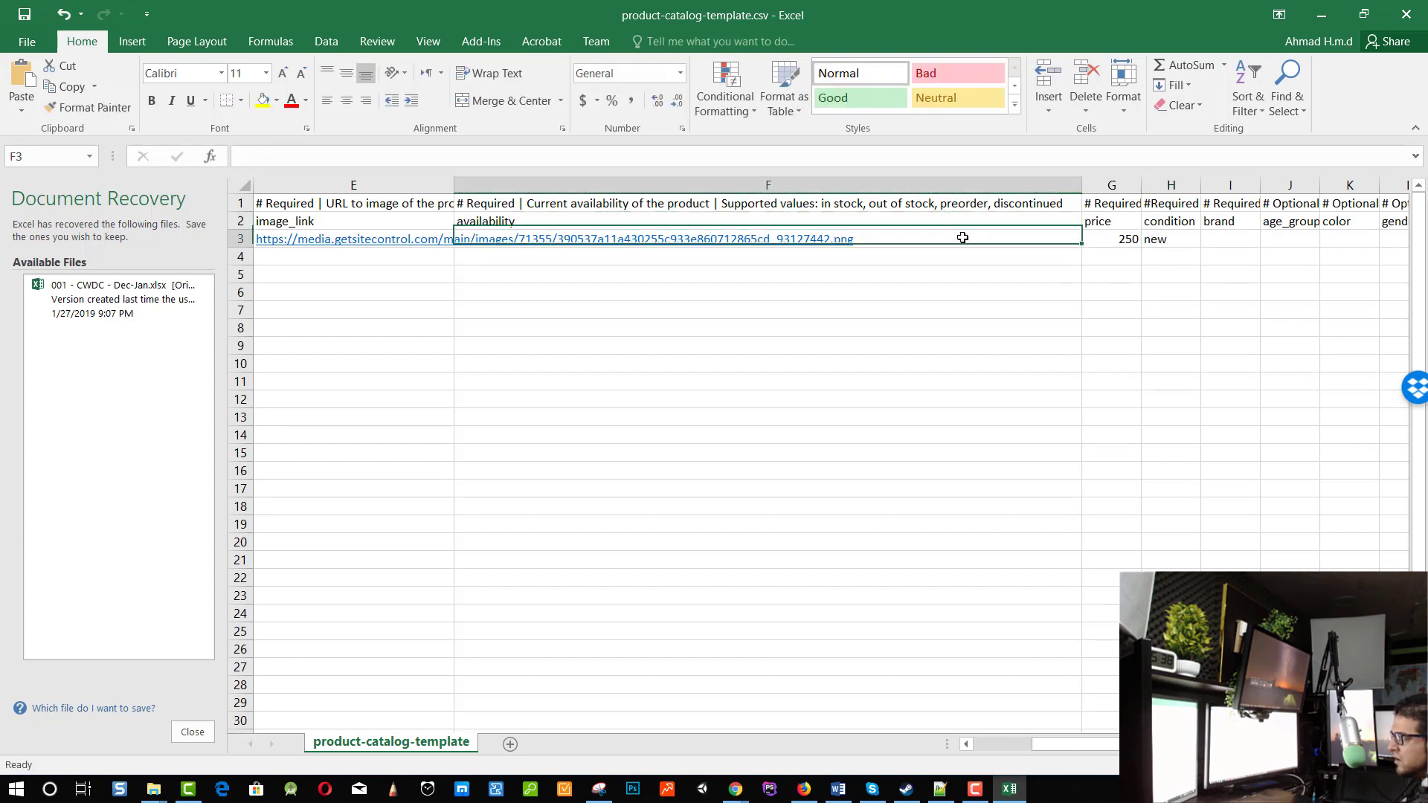
drag(453, 185, 454, 185)
double_click(453, 184)
click(902, 244)
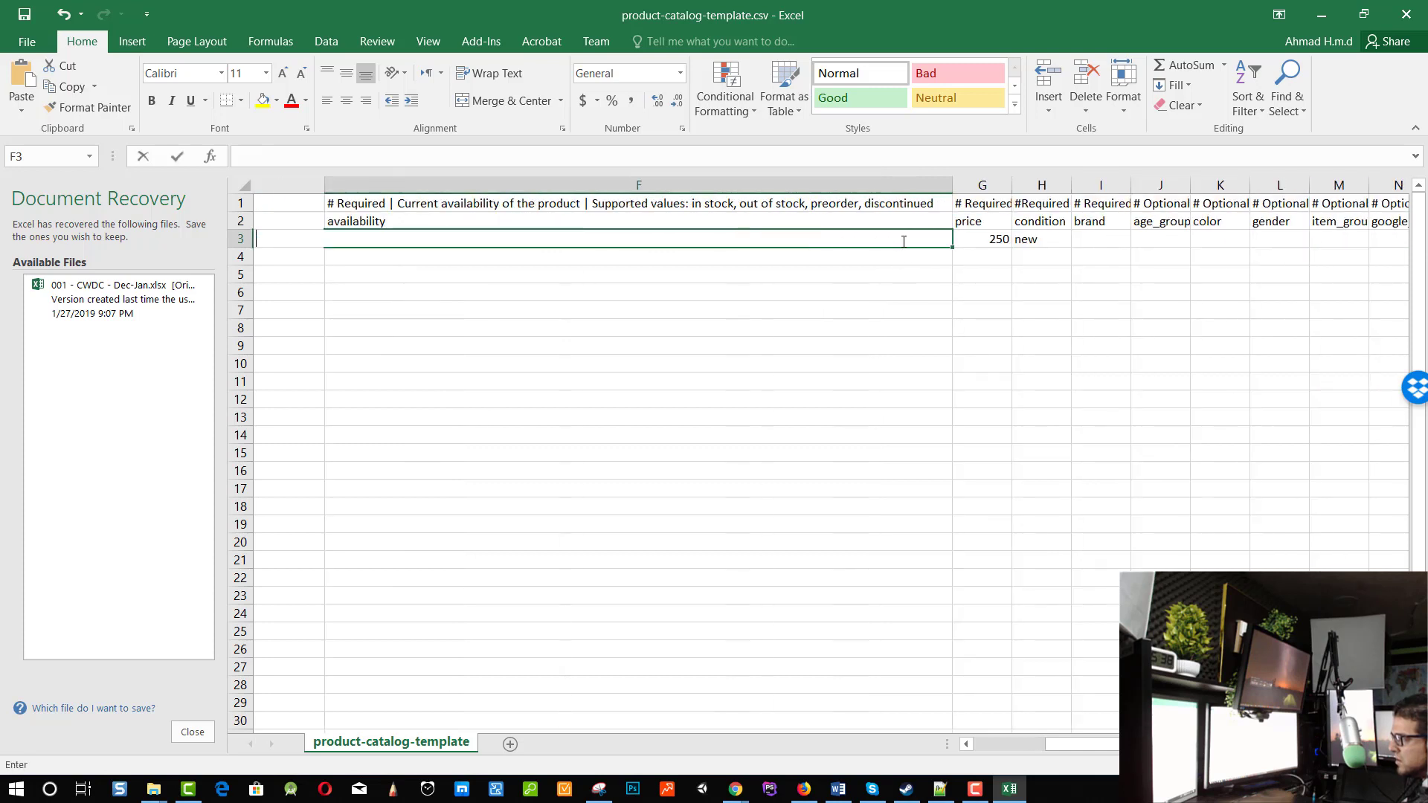
double_click(646, 237)
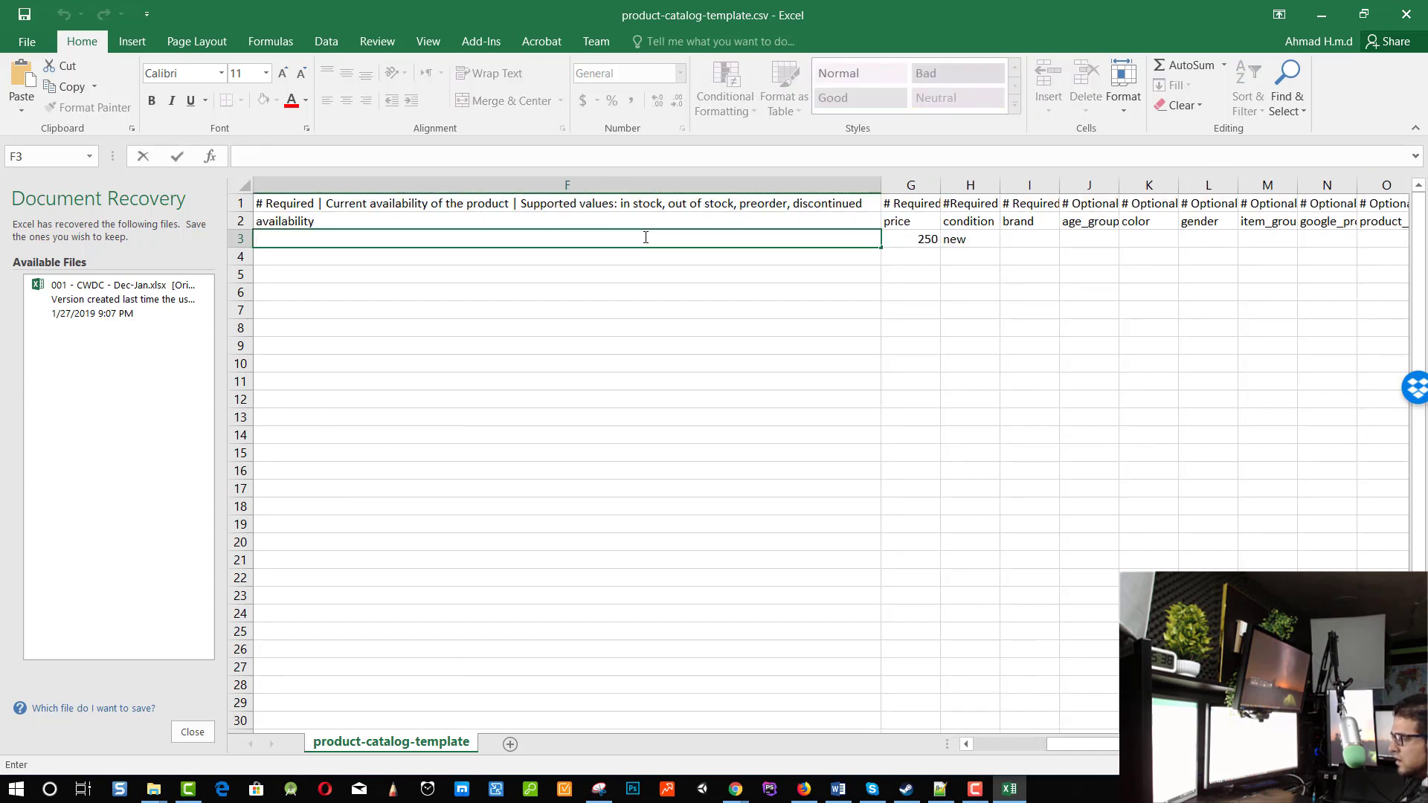
text(yes)
click(889, 292)
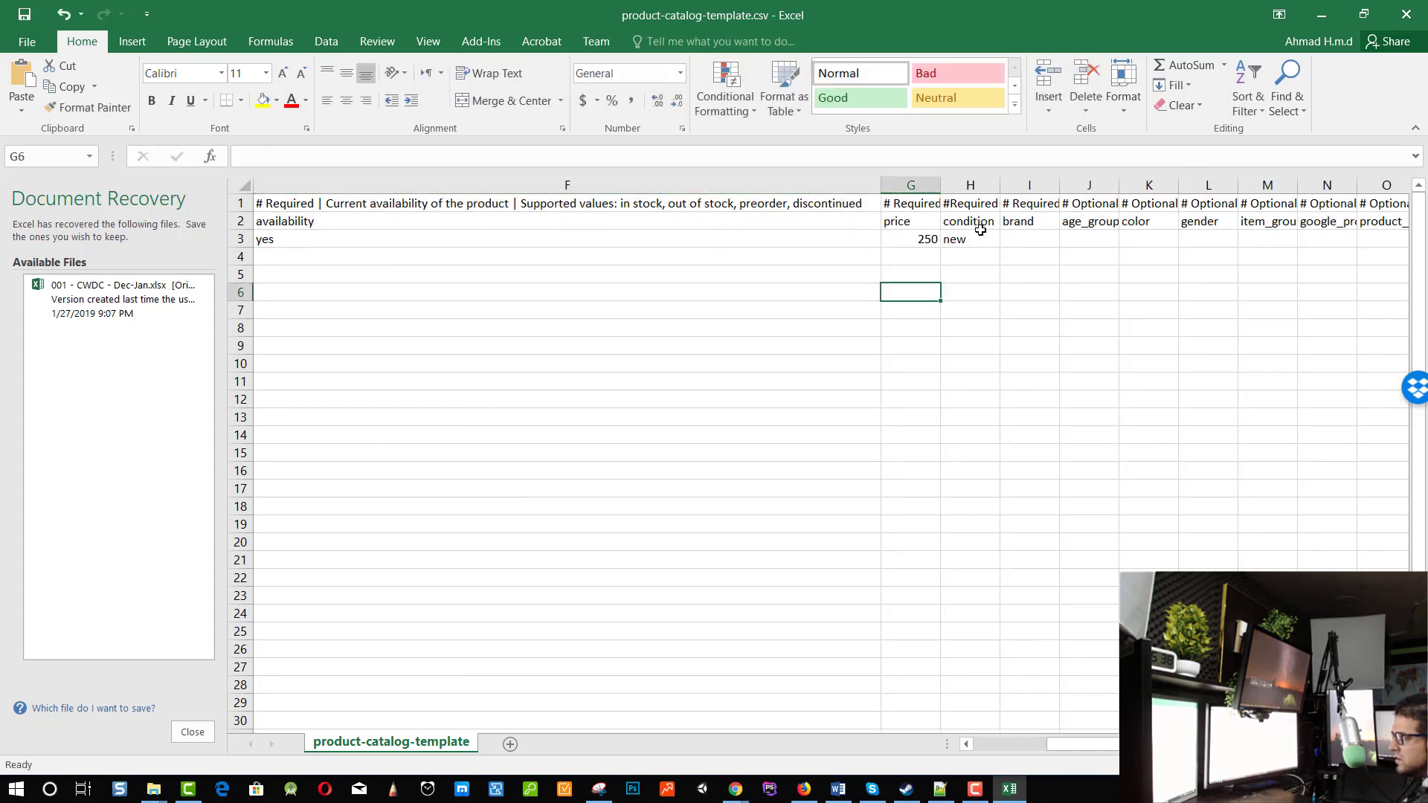
Step: Enter "anbilarabi" as the brand of the product in row 3
click(1029, 238)
double_click(1030, 243)
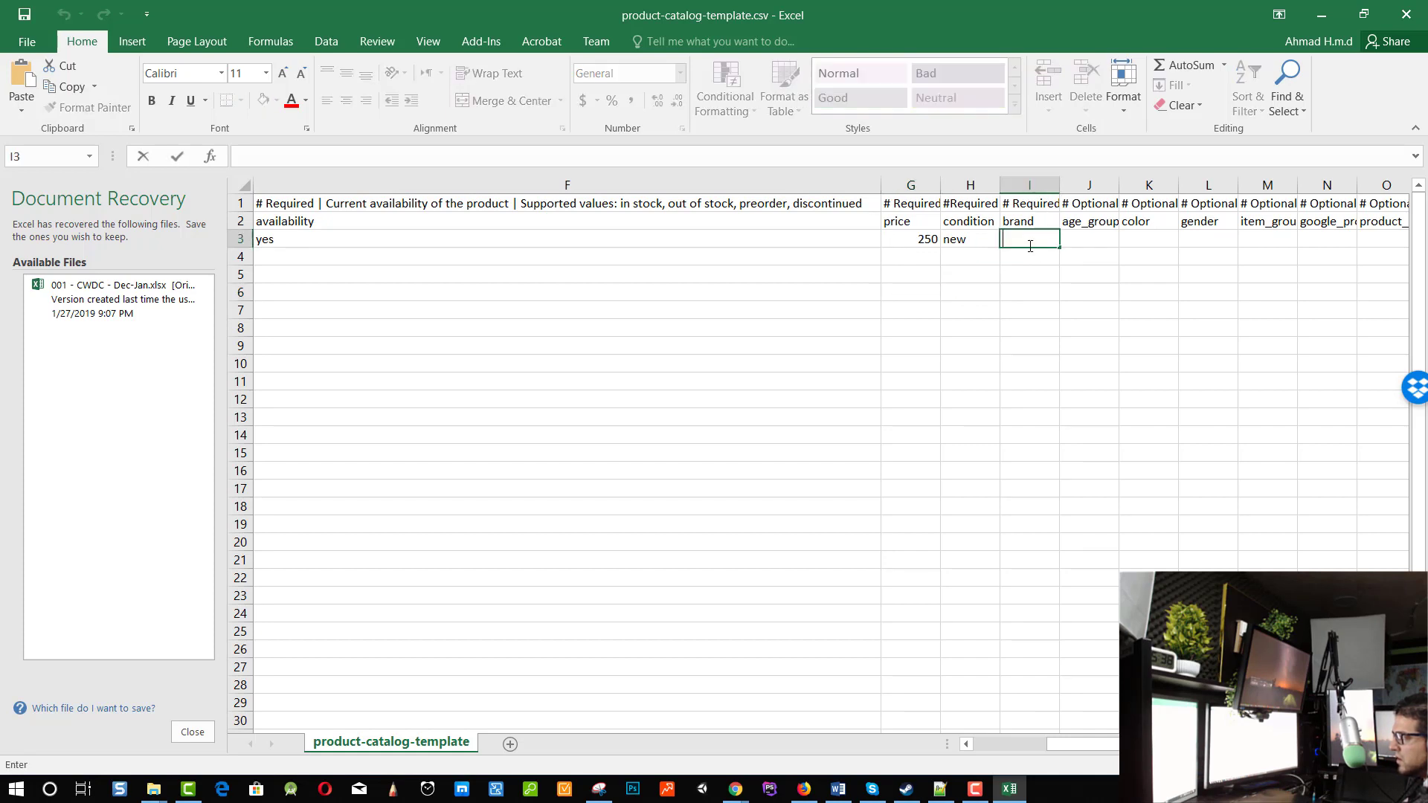
text(anbi)
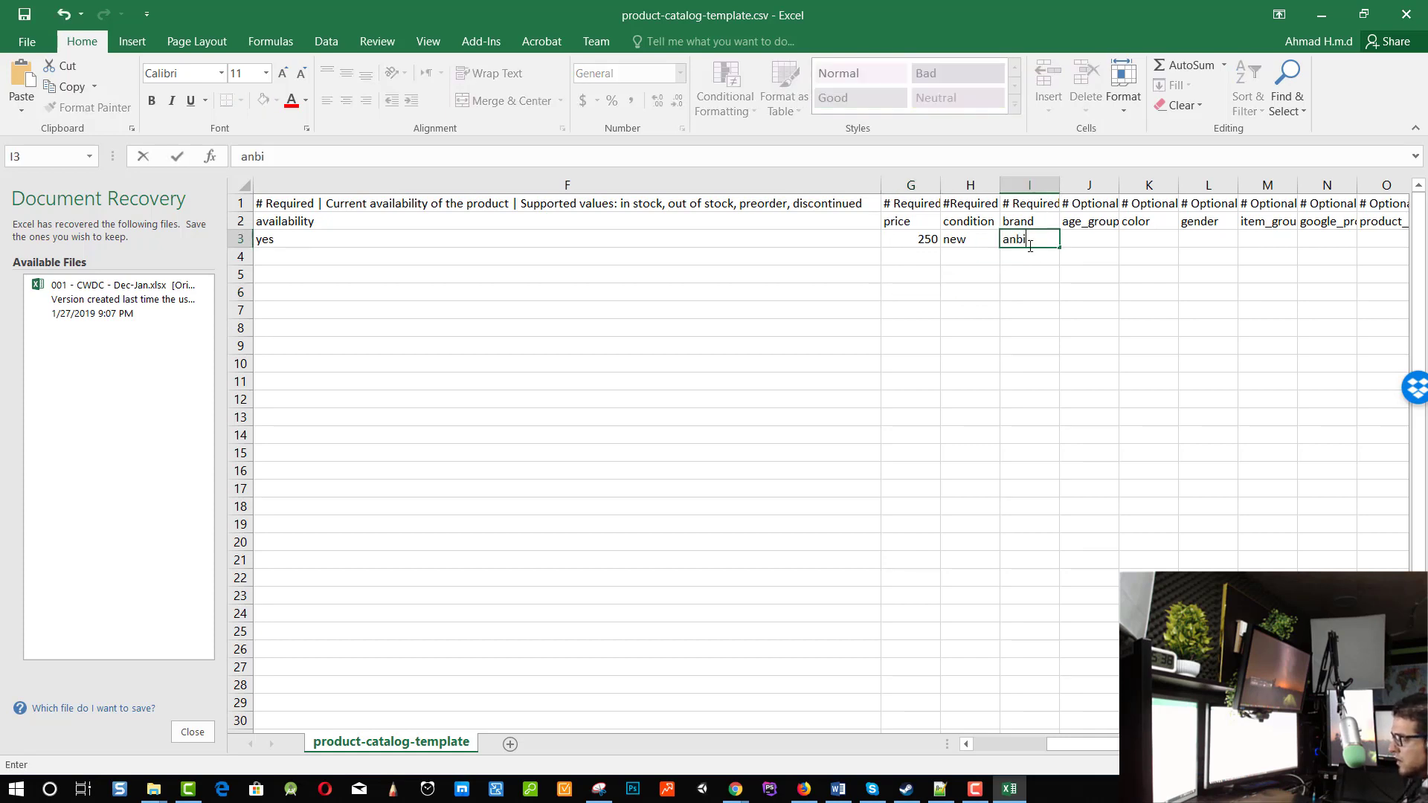
text(larabi)
click(1097, 232)
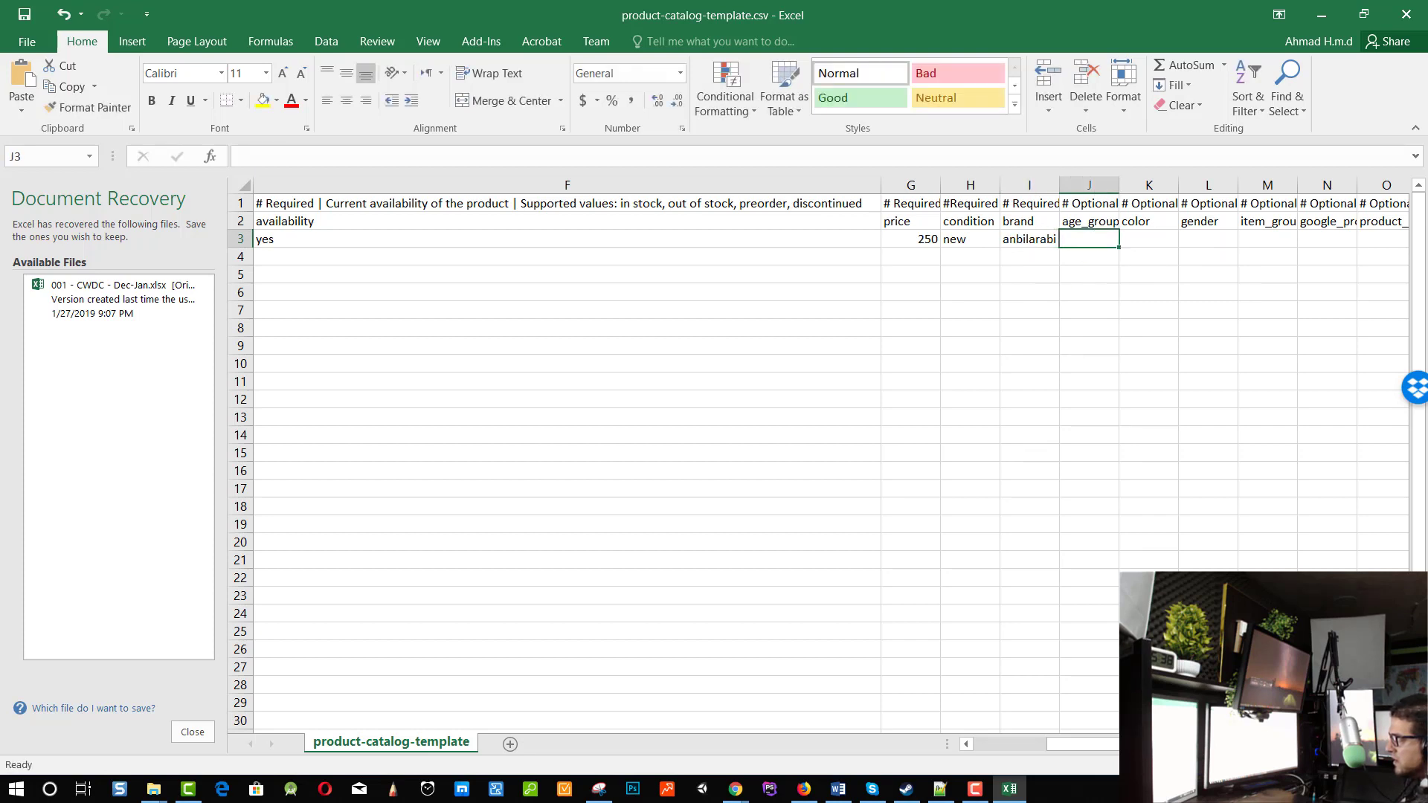
Step: Extend the row 3 description with ", an online programming course in arabic, recorded 200 hours program" and save the file, keeping the CSV format
drag(1084, 743, 1019, 744)
double_click(524, 240)
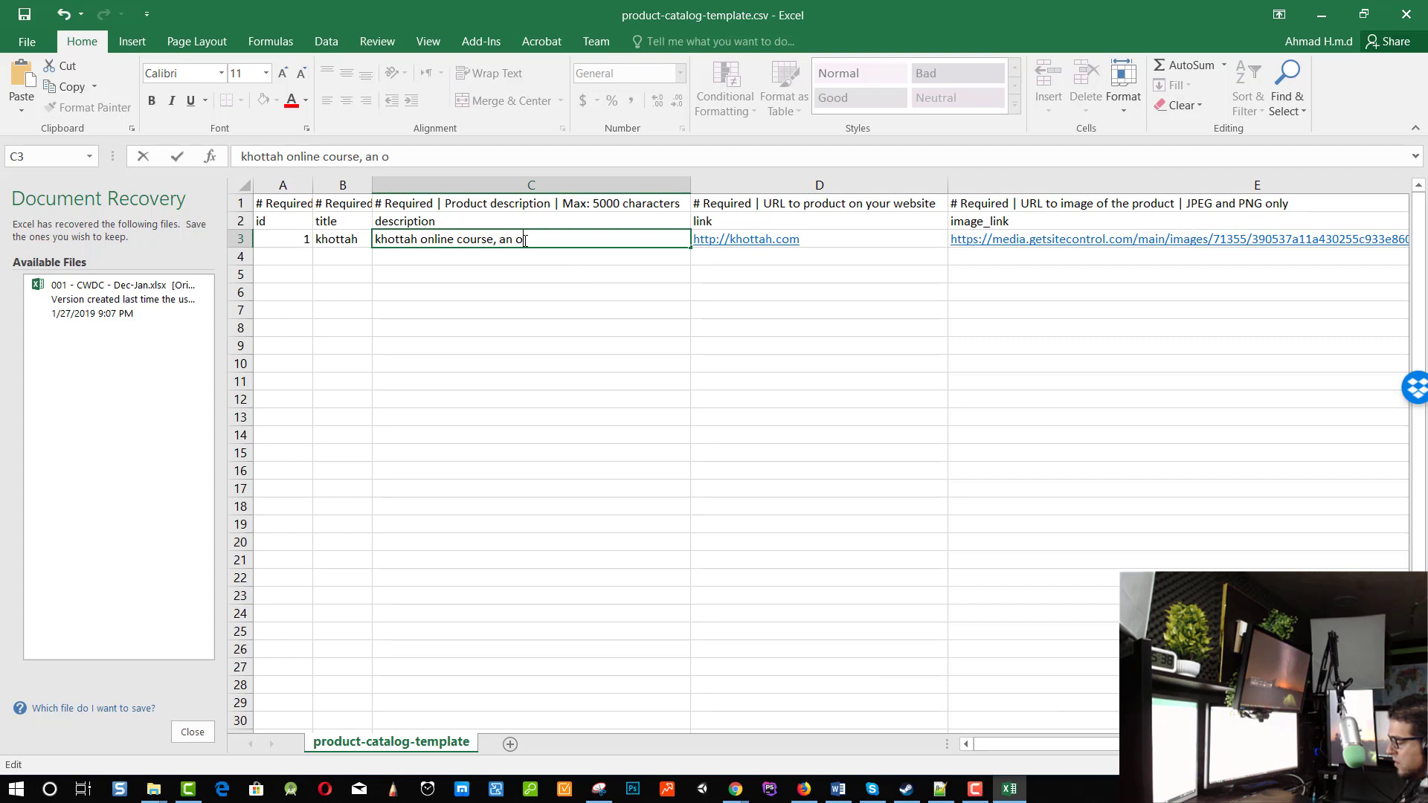
text(, an online prog)
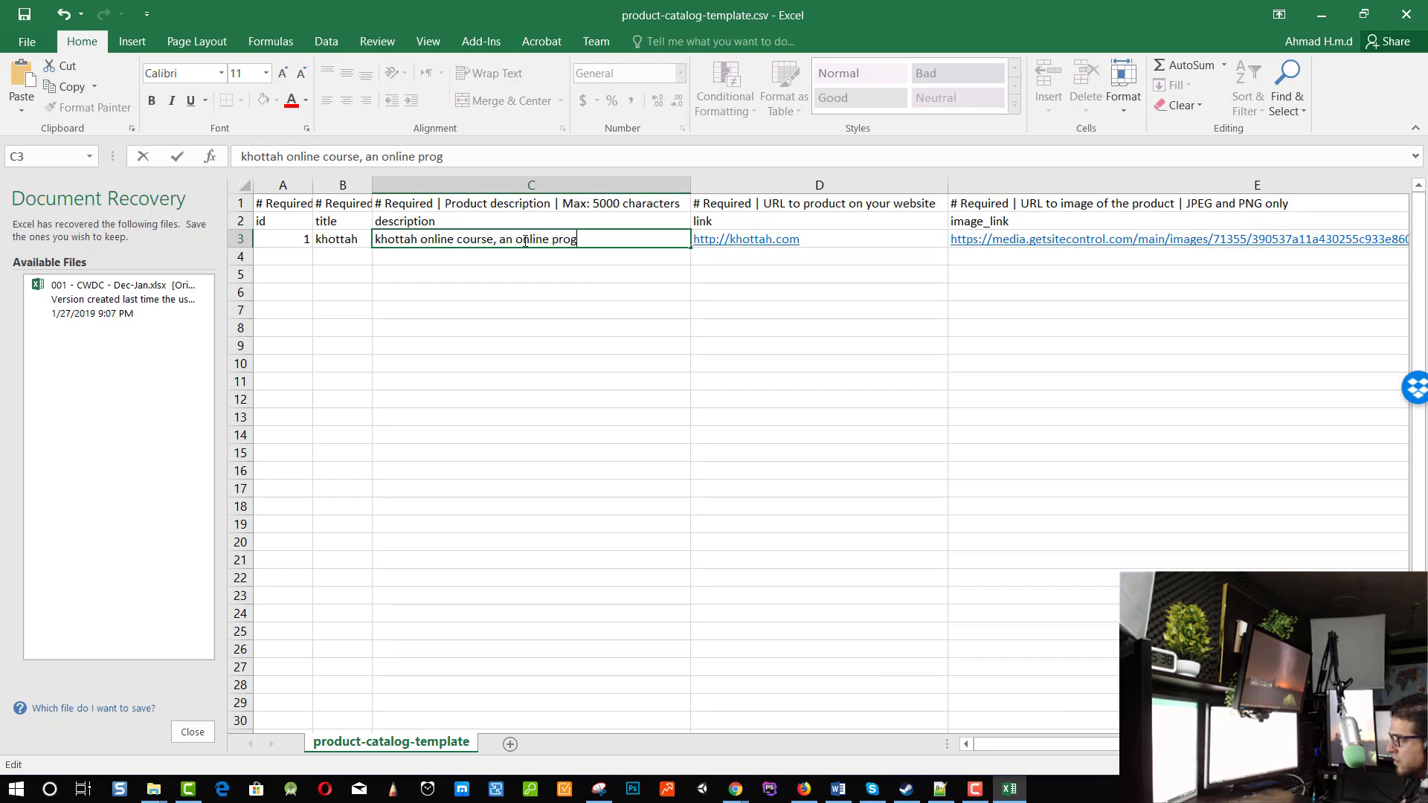
text(ramming course in arabic, record)
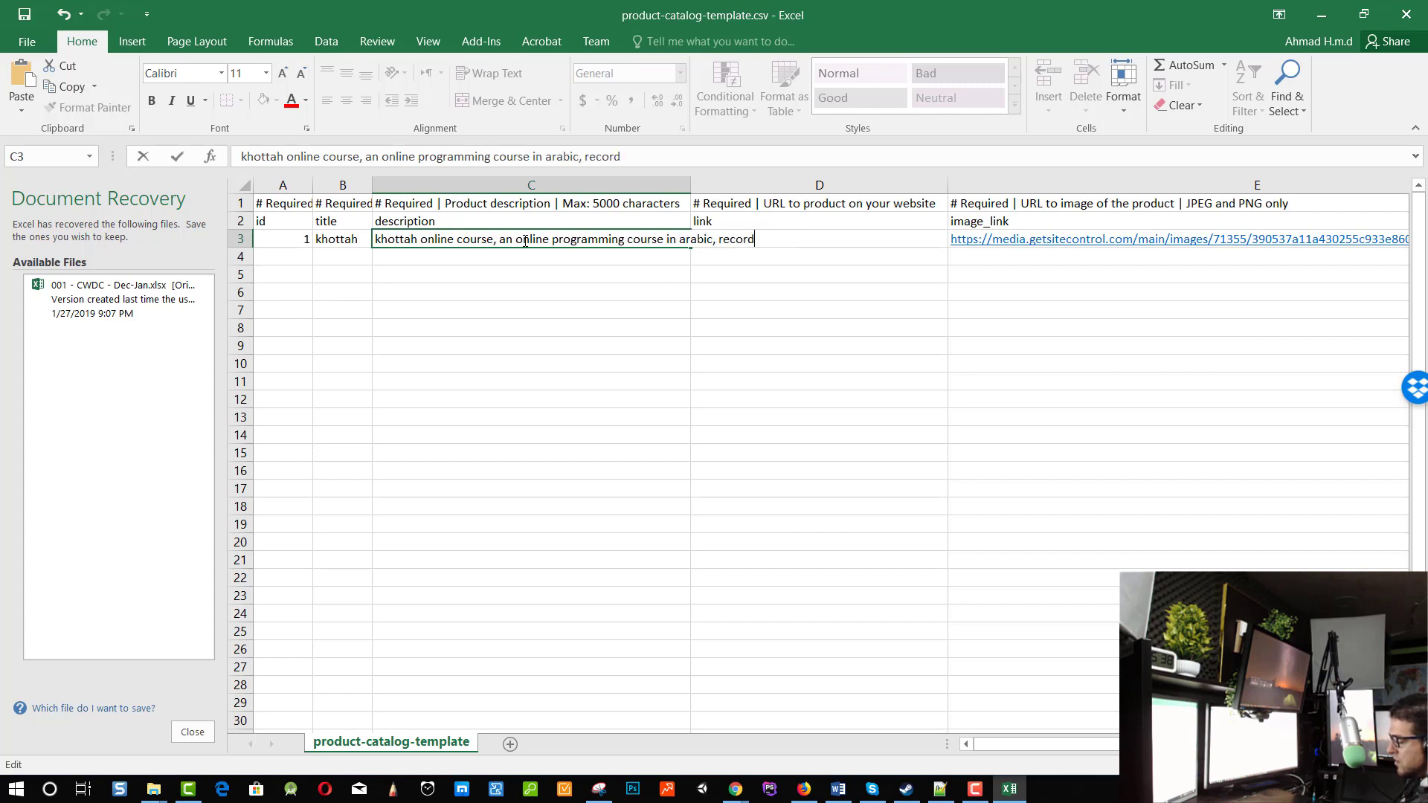
text(ed 200)
text( jop)
text(hours p)
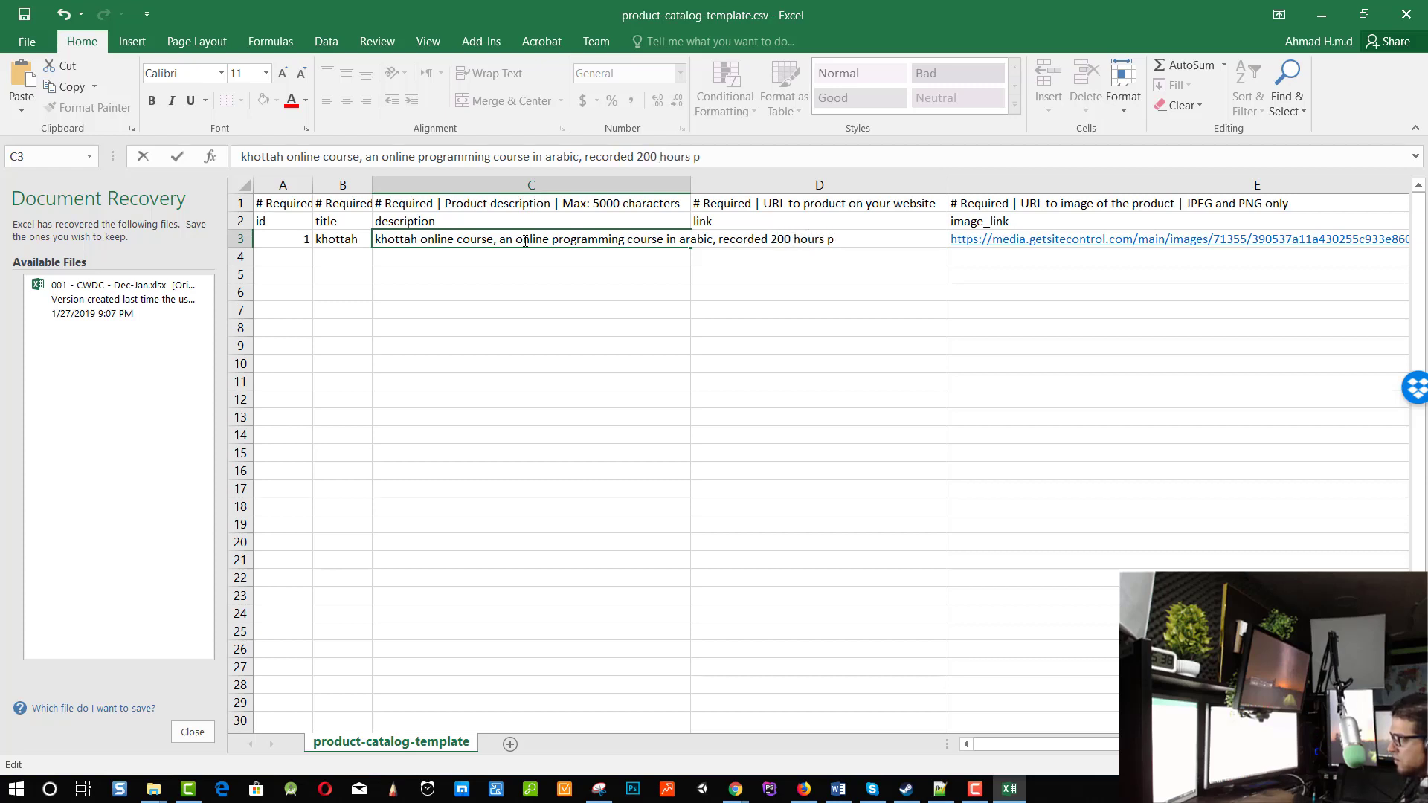
text(rogram)
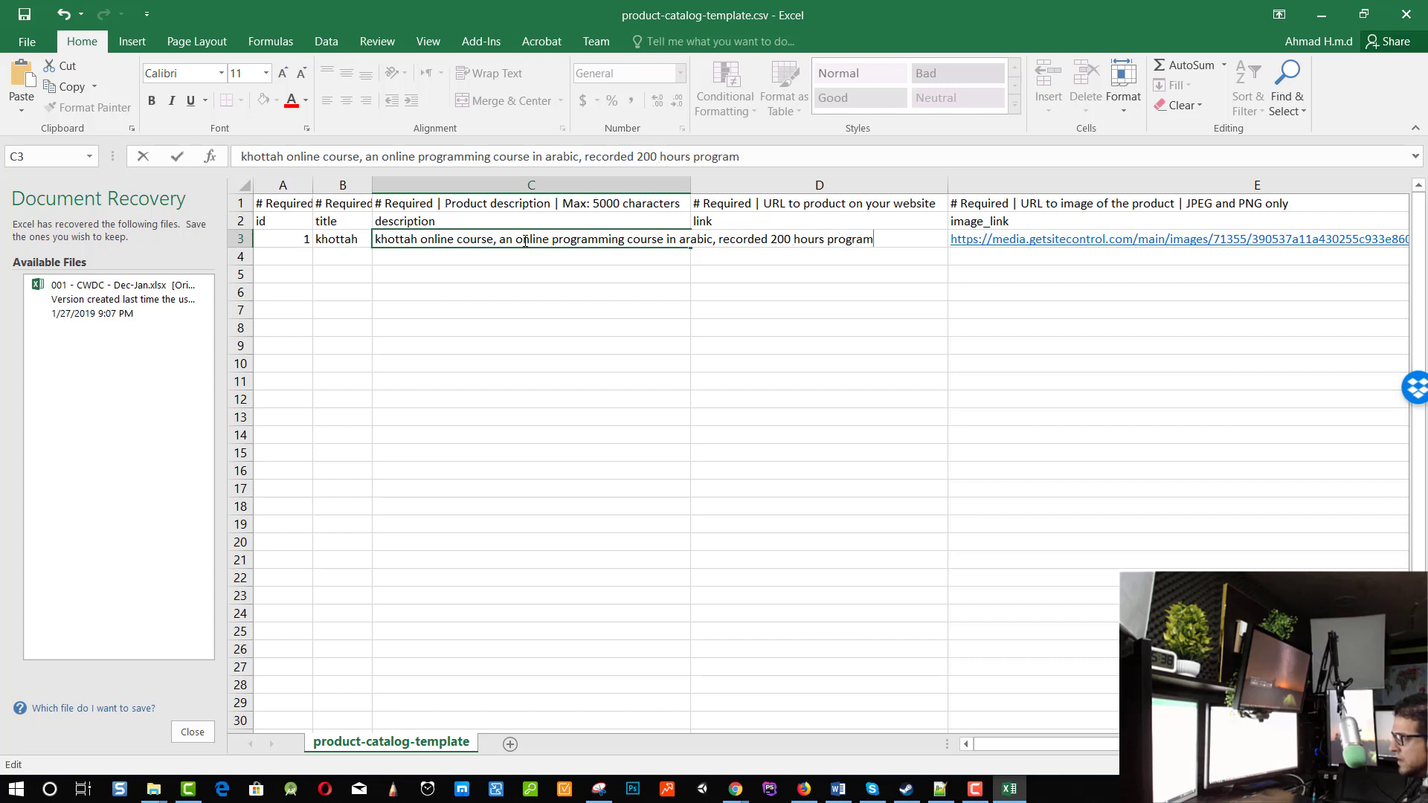
click(527, 292)
click(24, 13)
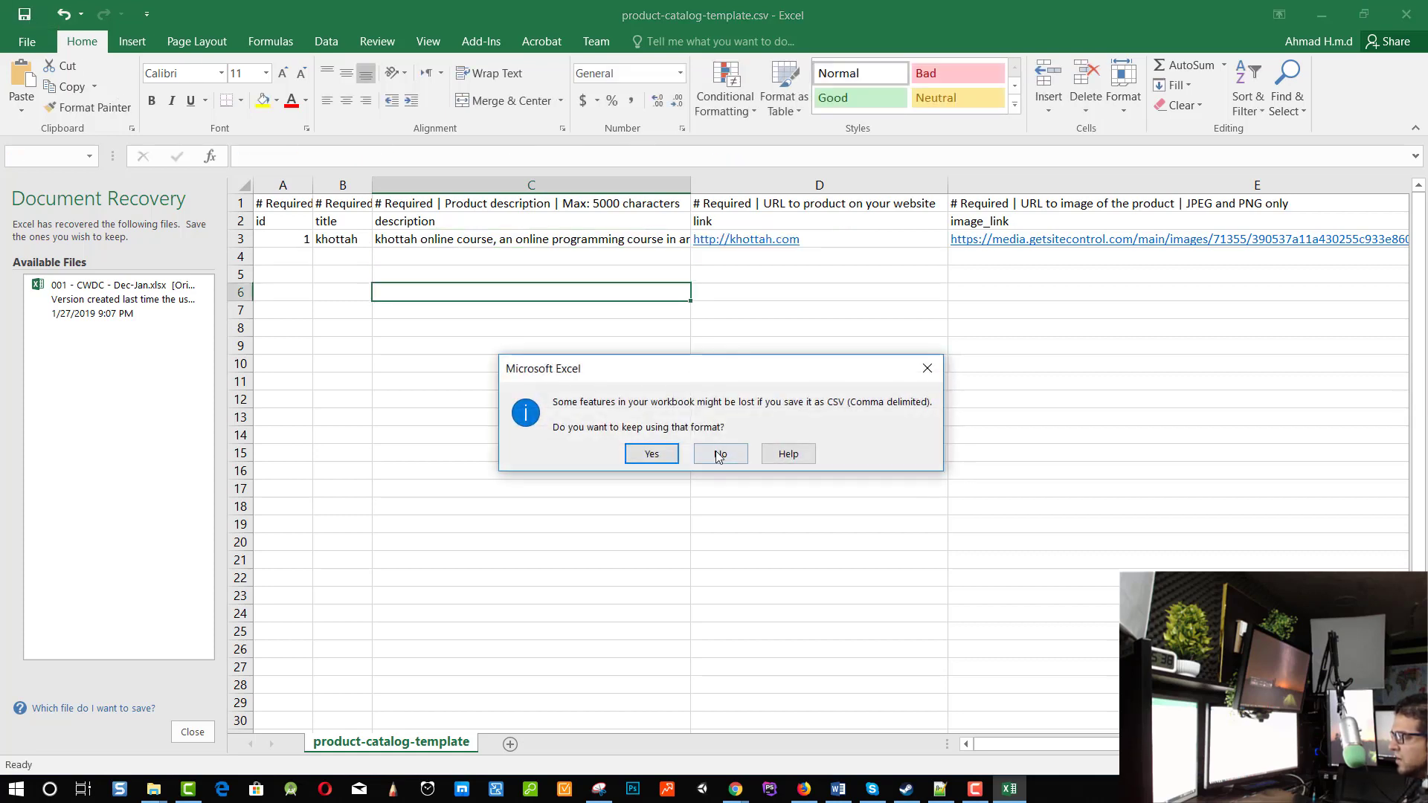
click(645, 453)
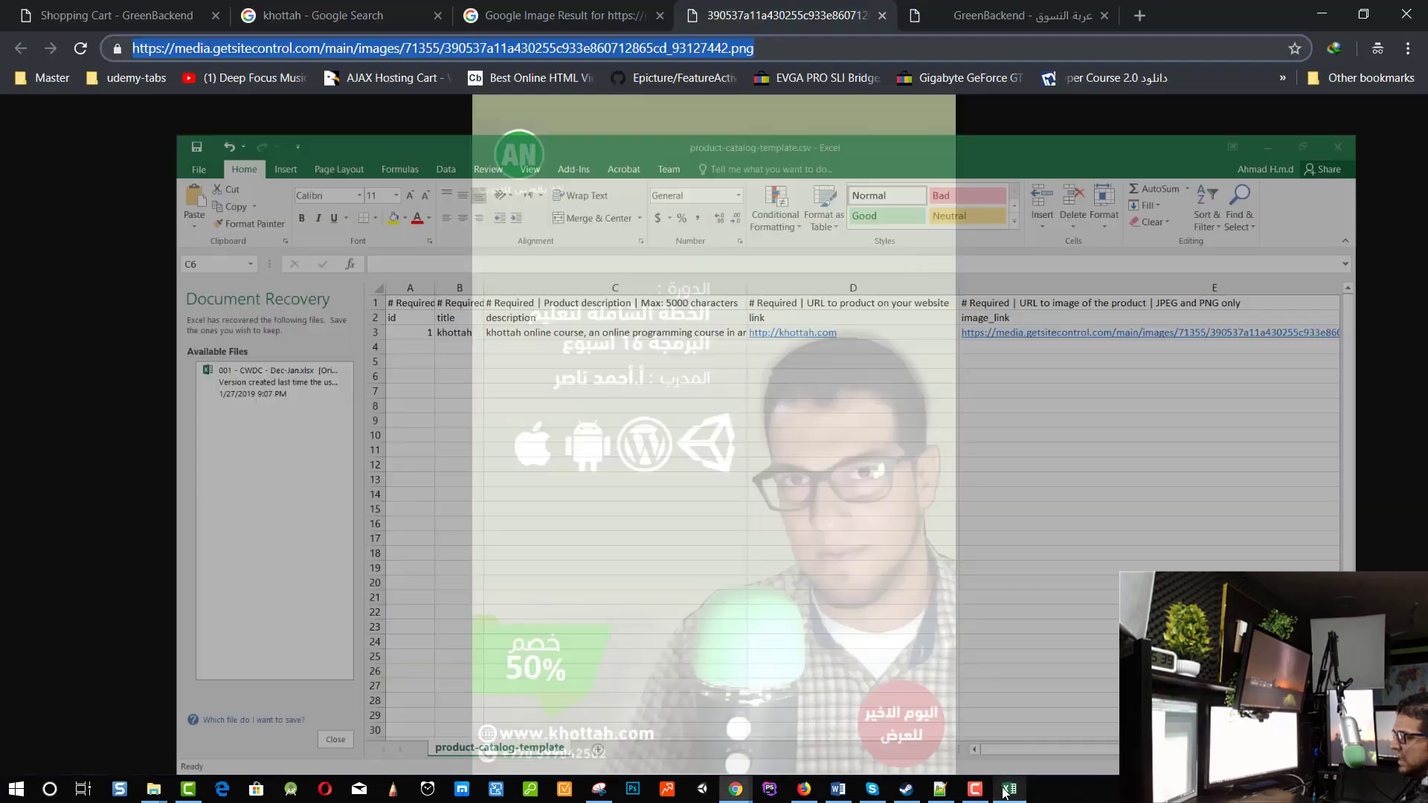
Step: Switch to Snap Business Manager in Chrome and choose product-catalog-template.csv as the catalog file, reopening the saved copy in Excel as well
key(ctrl+shift+Tab)
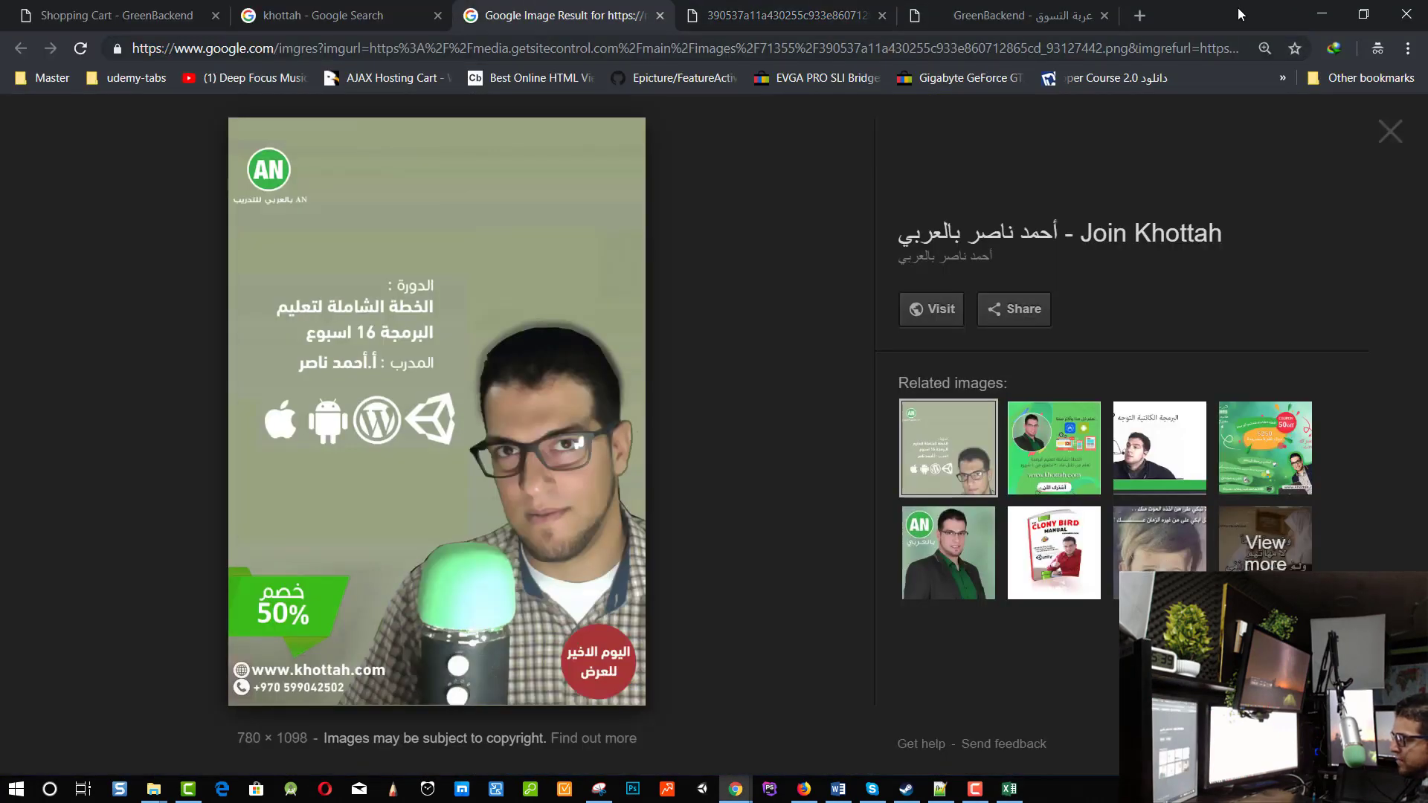
click(1321, 14)
click(972, 628)
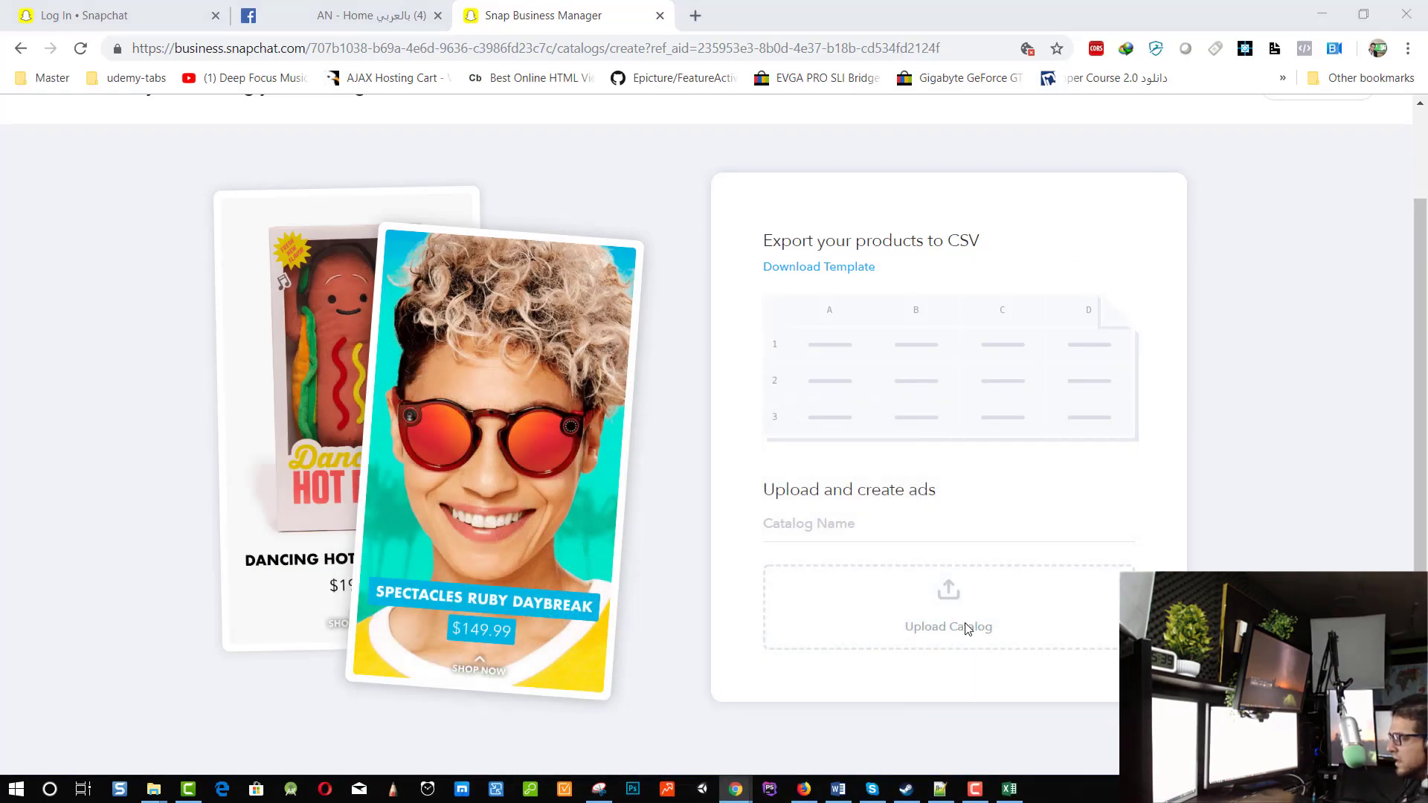
double_click(249, 173)
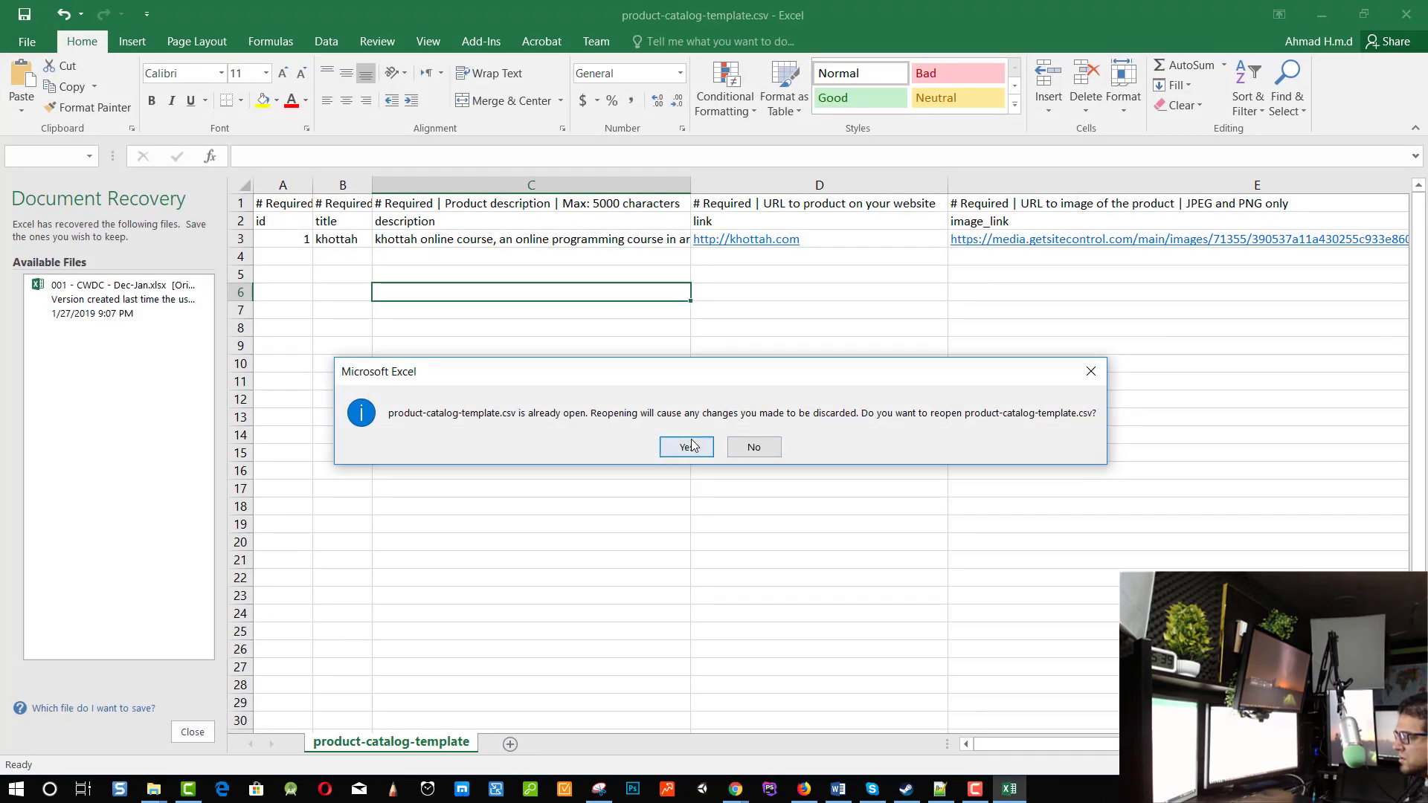
click(682, 446)
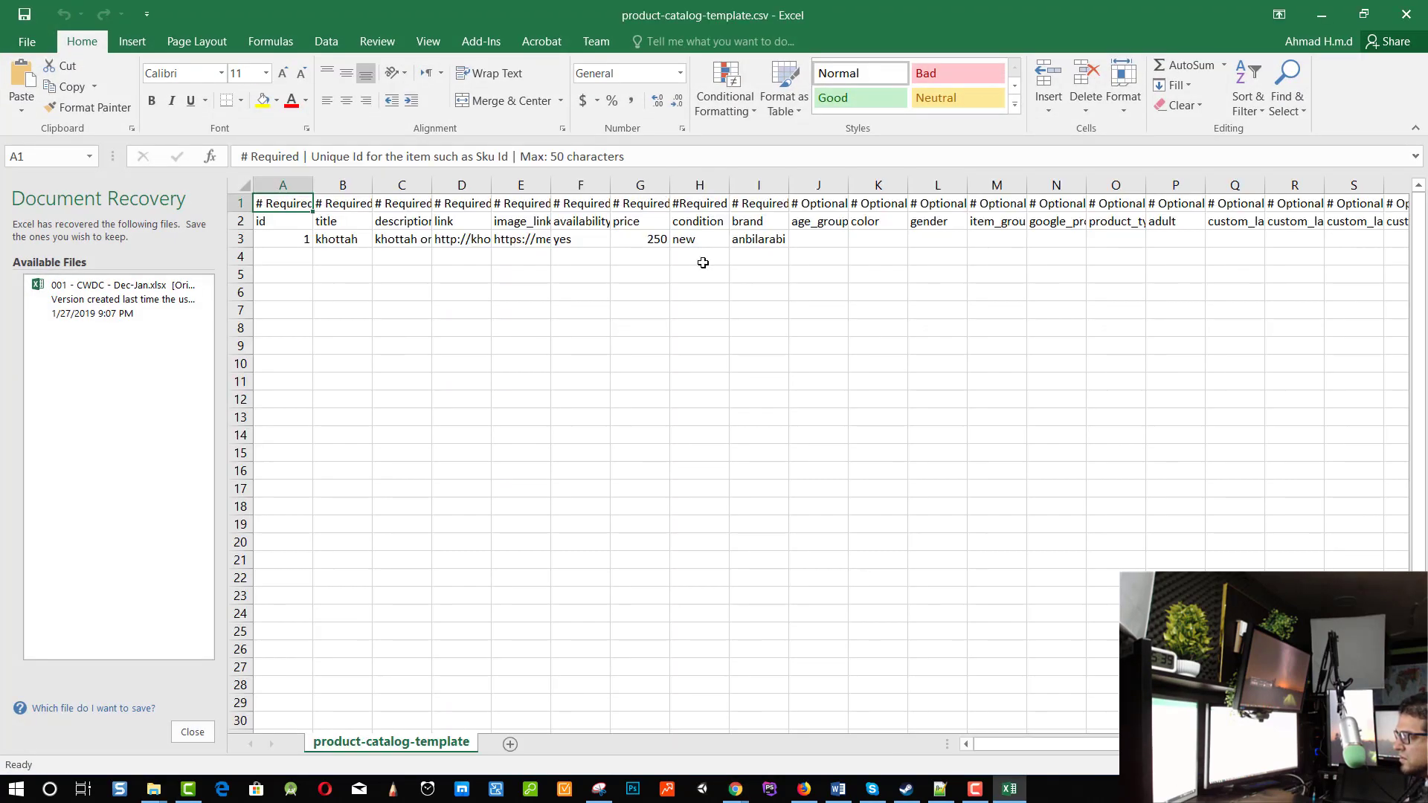
click(1320, 15)
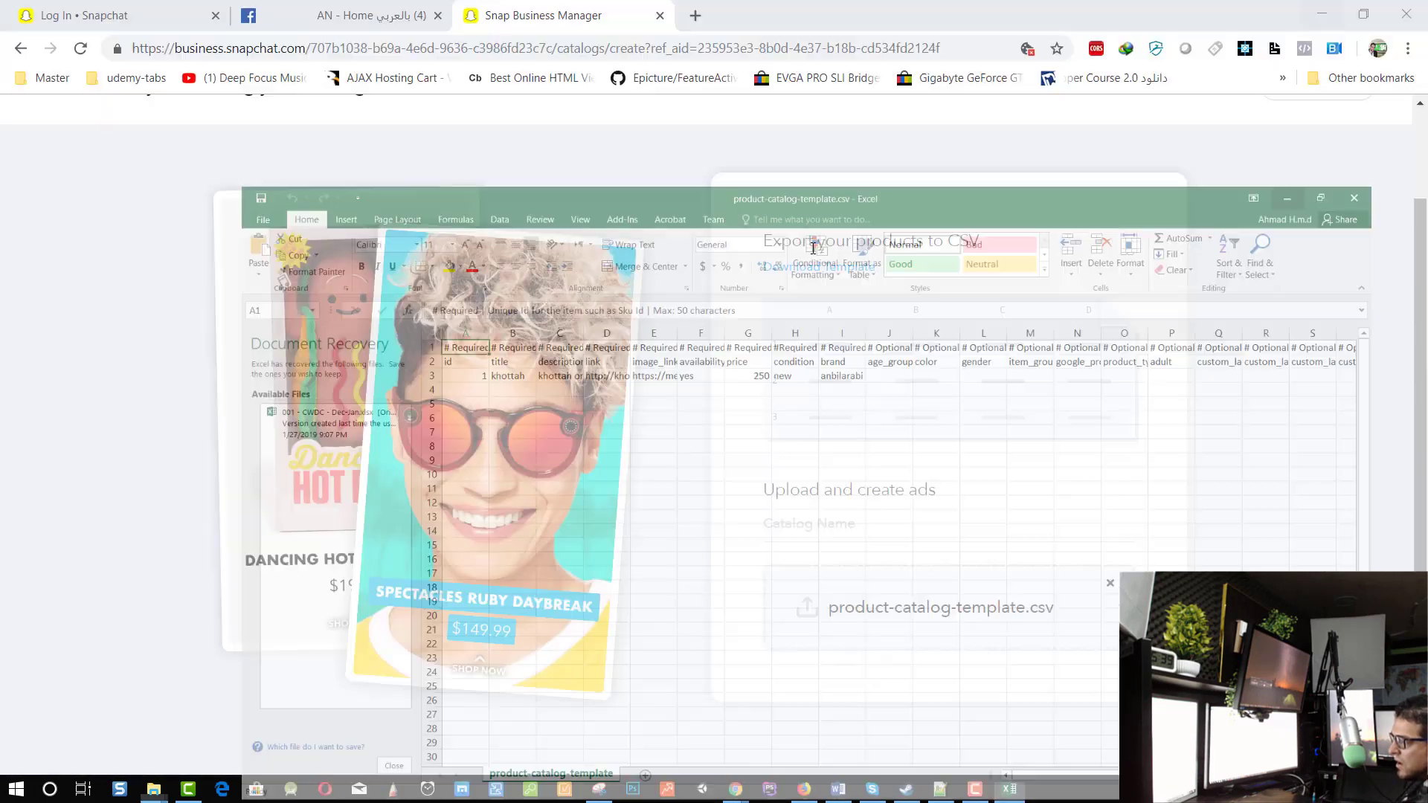
Step: Name the catalog "anbilarabi cat1" and upload it
click(824, 528)
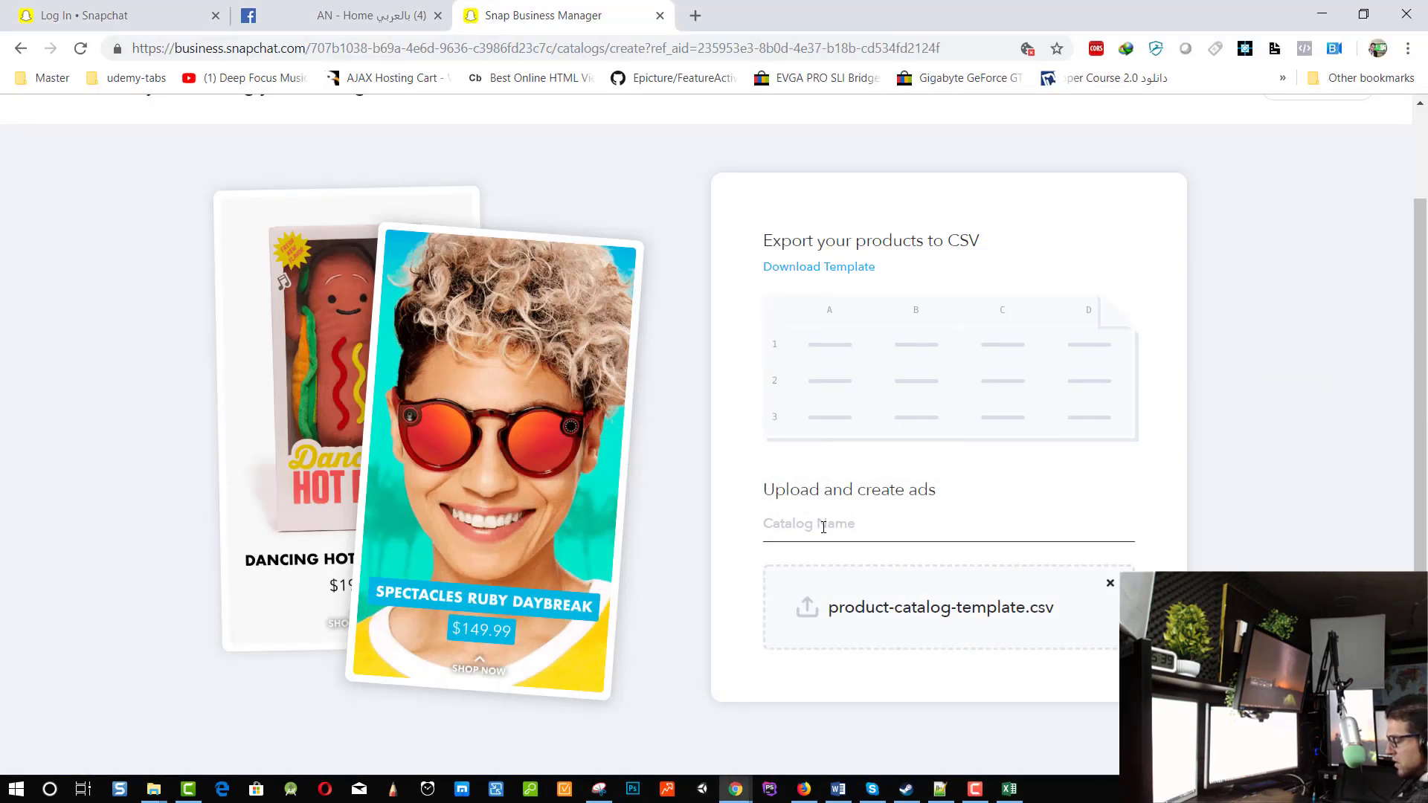
text(anbilarabi)
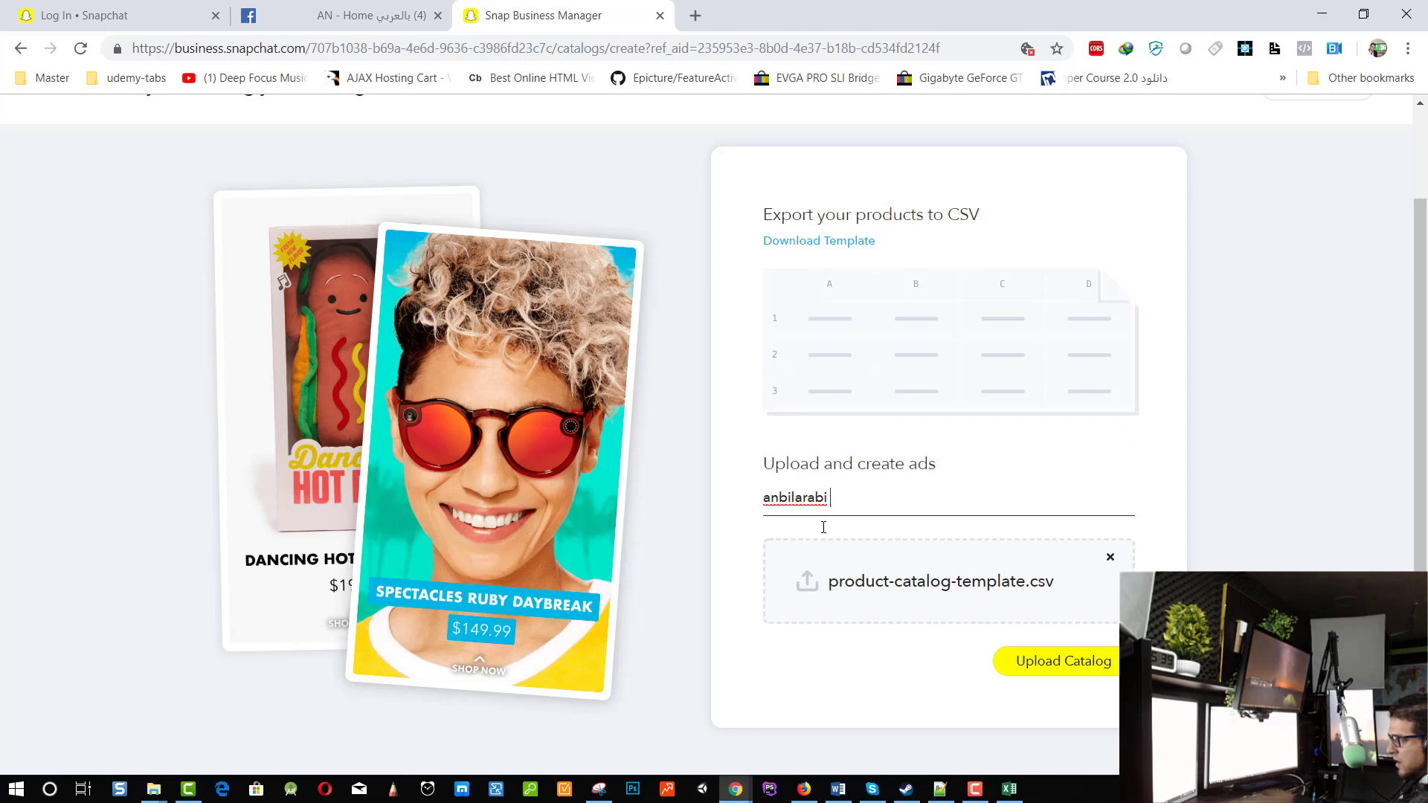
text( cat1)
click(1078, 664)
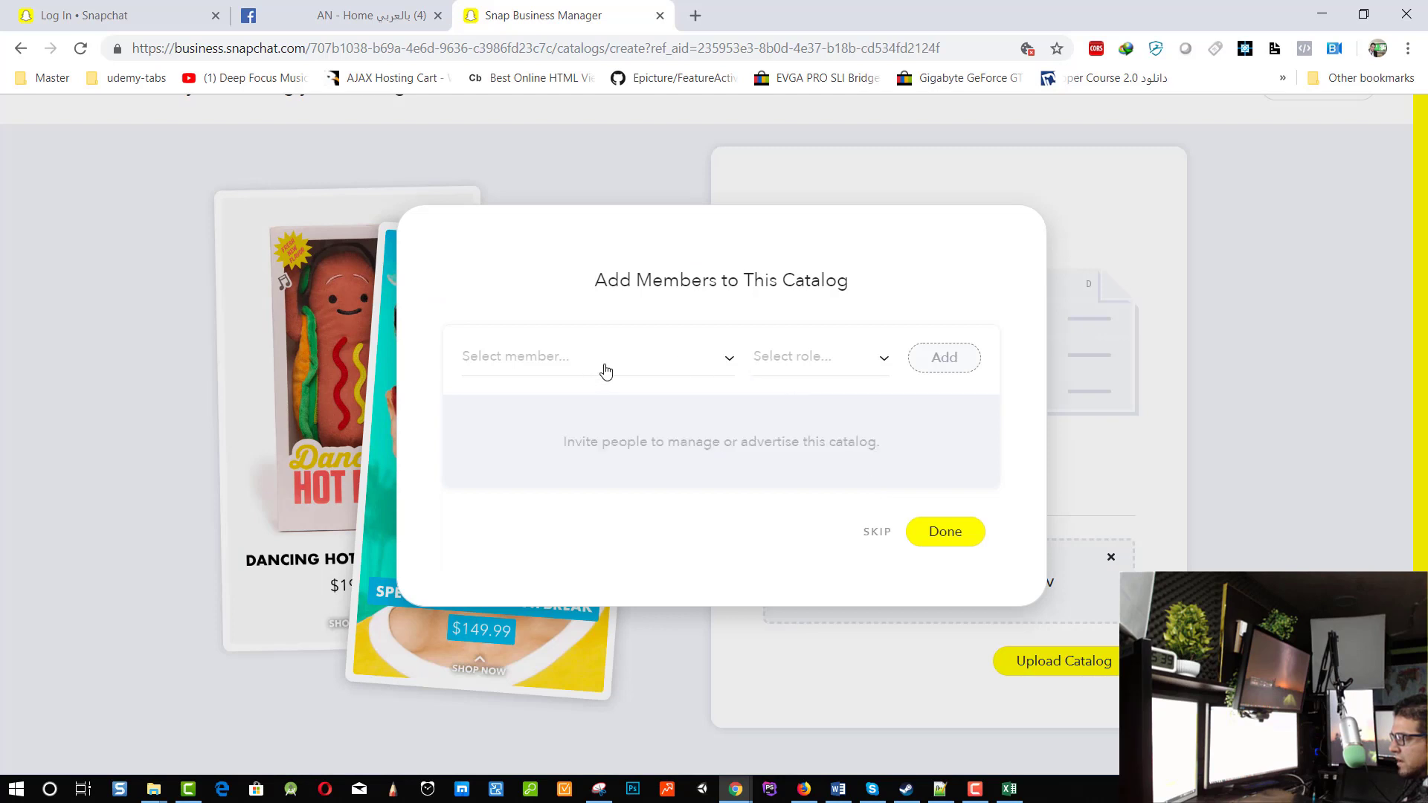
Step: Add the account owner as a member of the catalog with the Catalog Admin role and finish the member setup
click(606, 370)
click(562, 394)
click(800, 360)
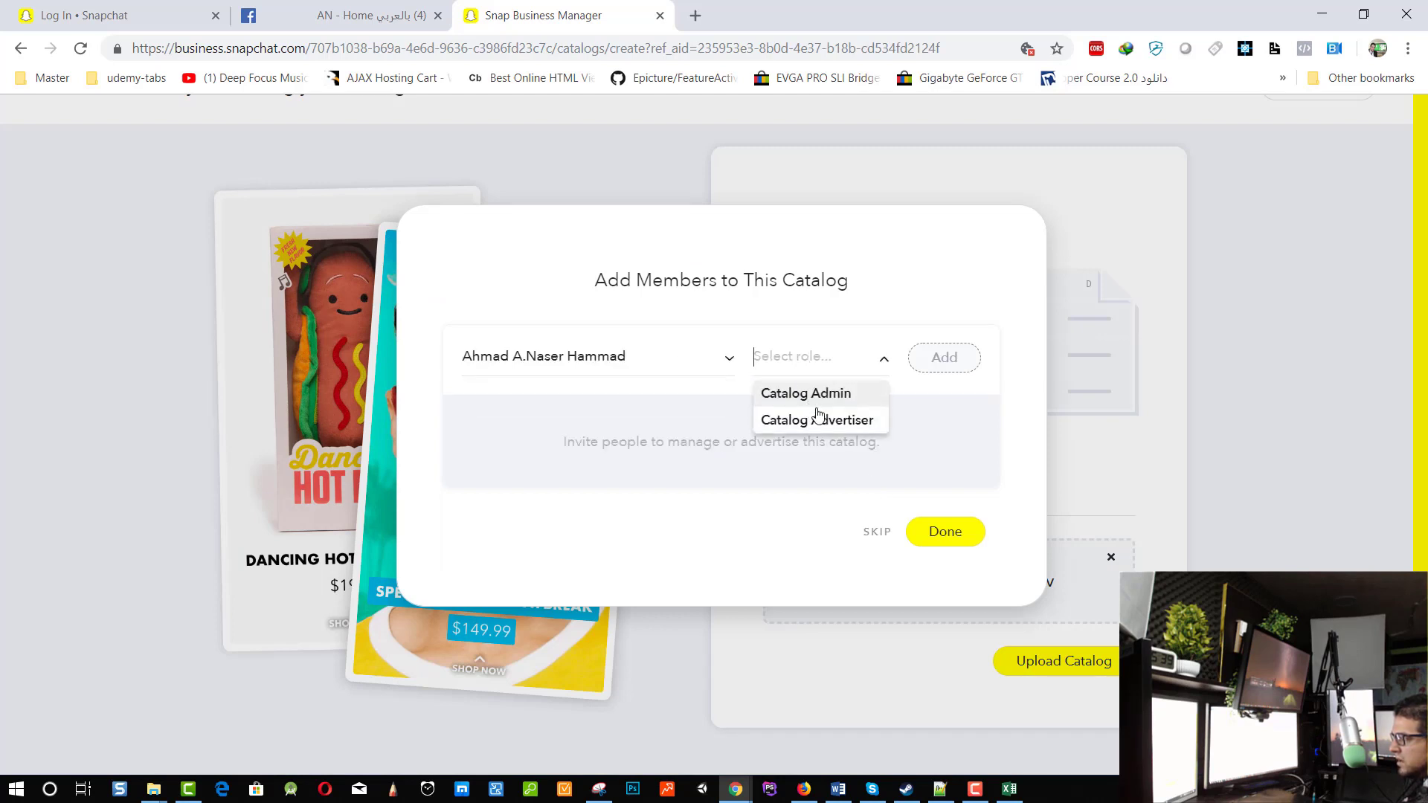
click(824, 393)
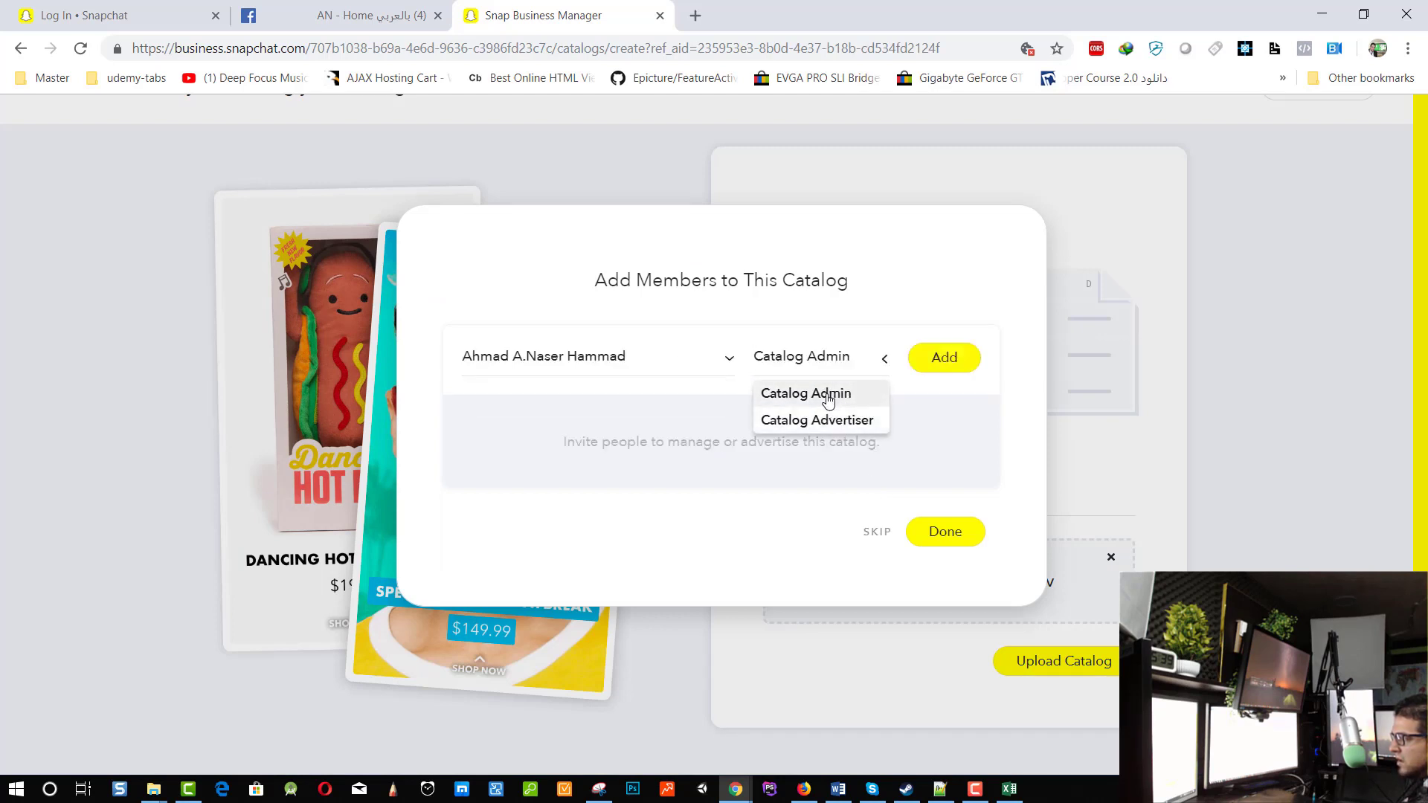
click(945, 359)
click(945, 548)
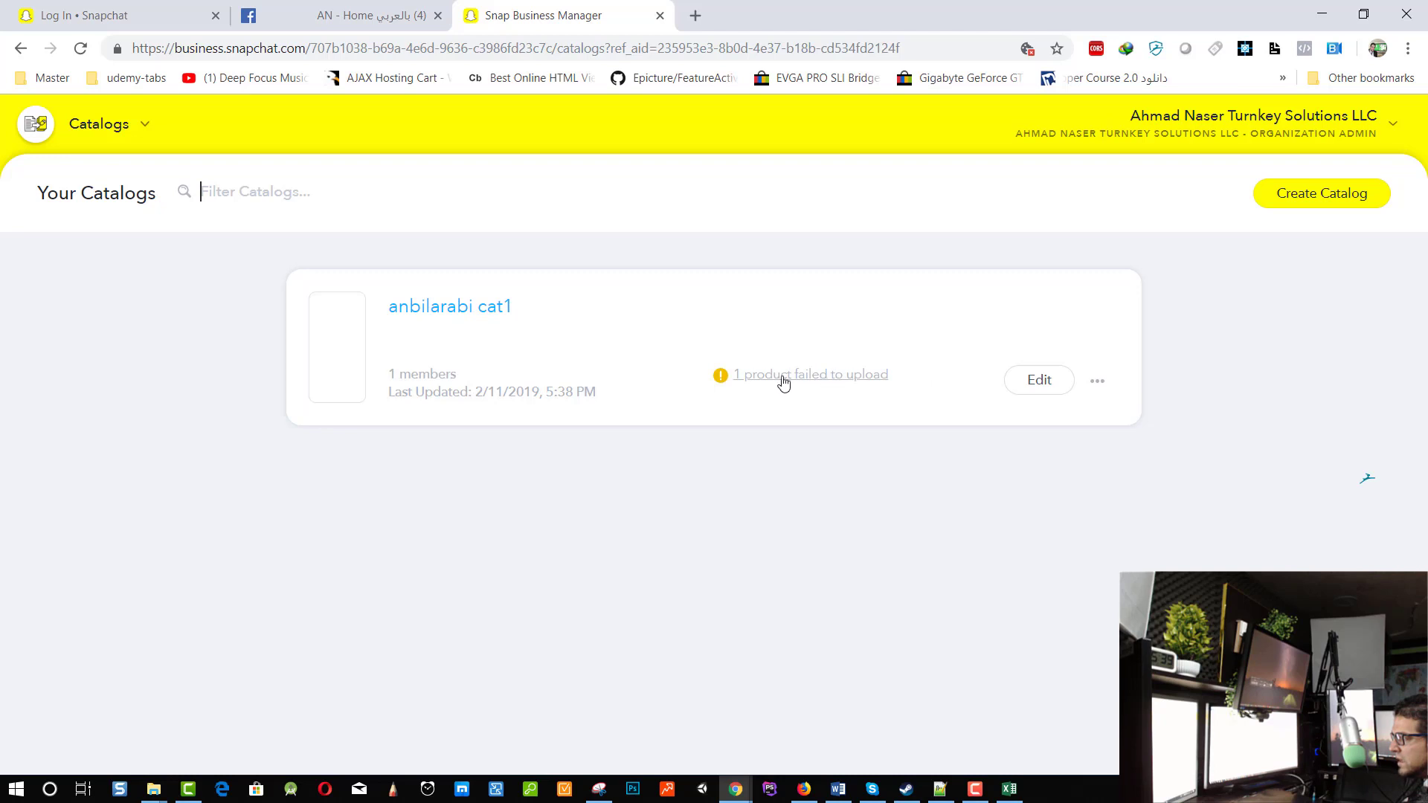
Step: Open the failed product's error details and, back in Excel, set the row 3 availability to "in stock"
click(728, 379)
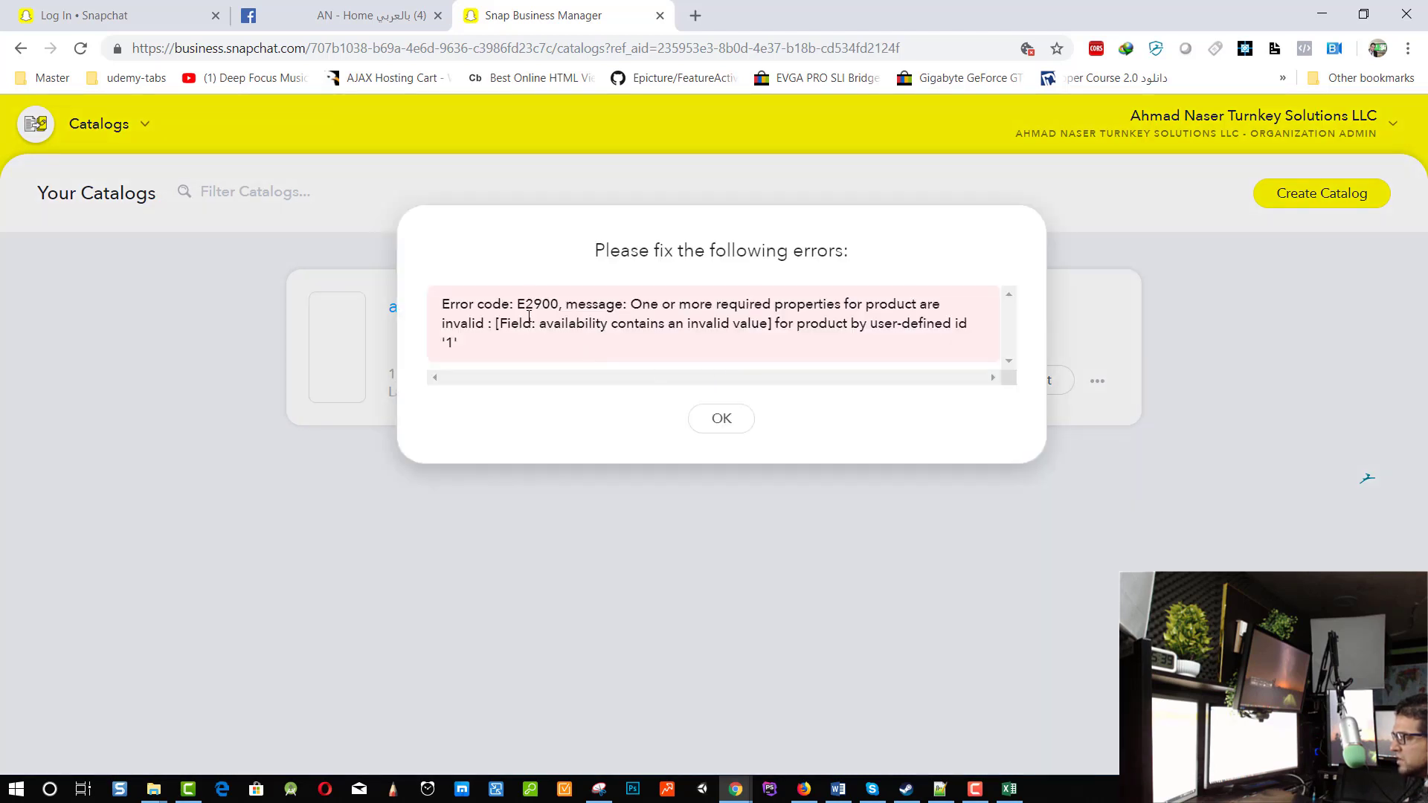
key(alt+Tab)
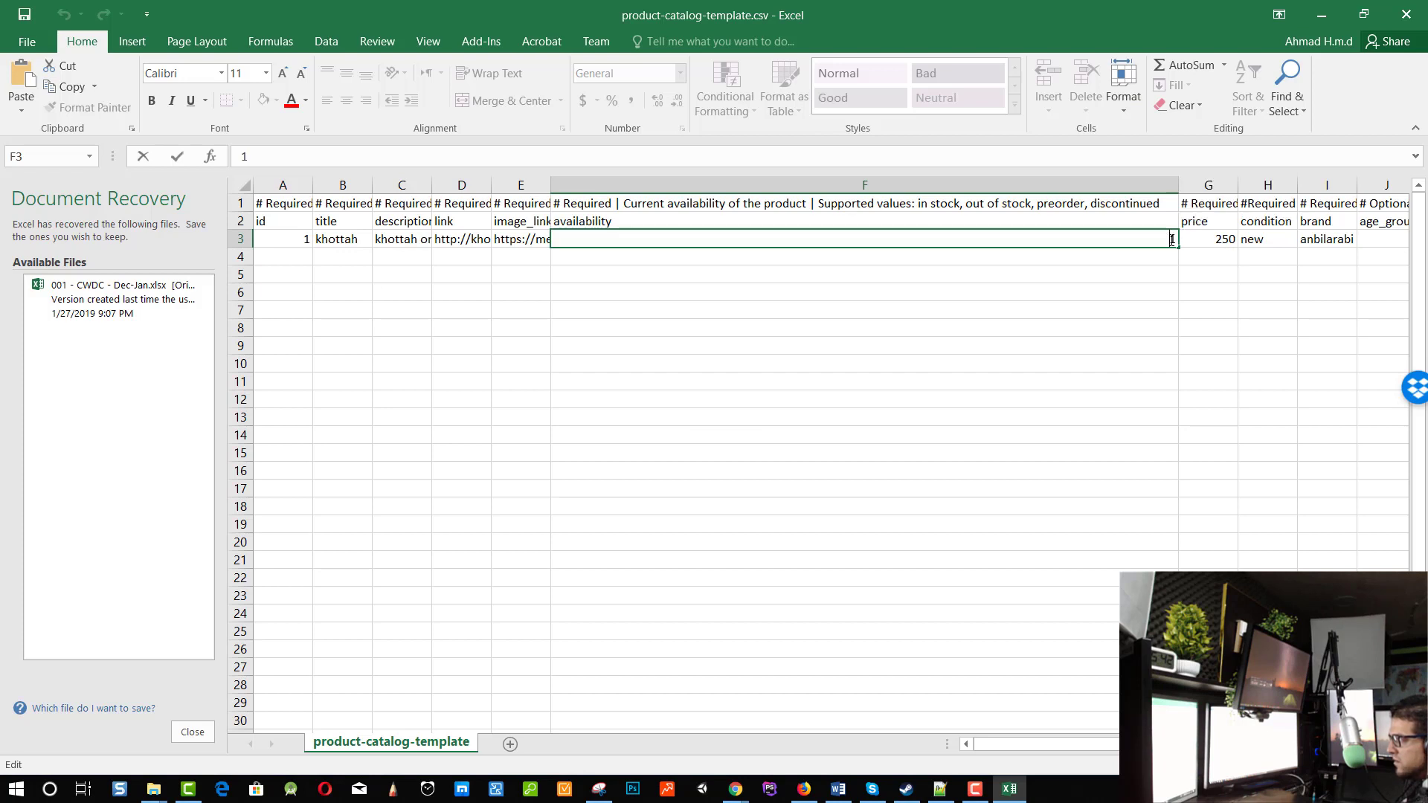
click(1086, 205)
double_click(1003, 203)
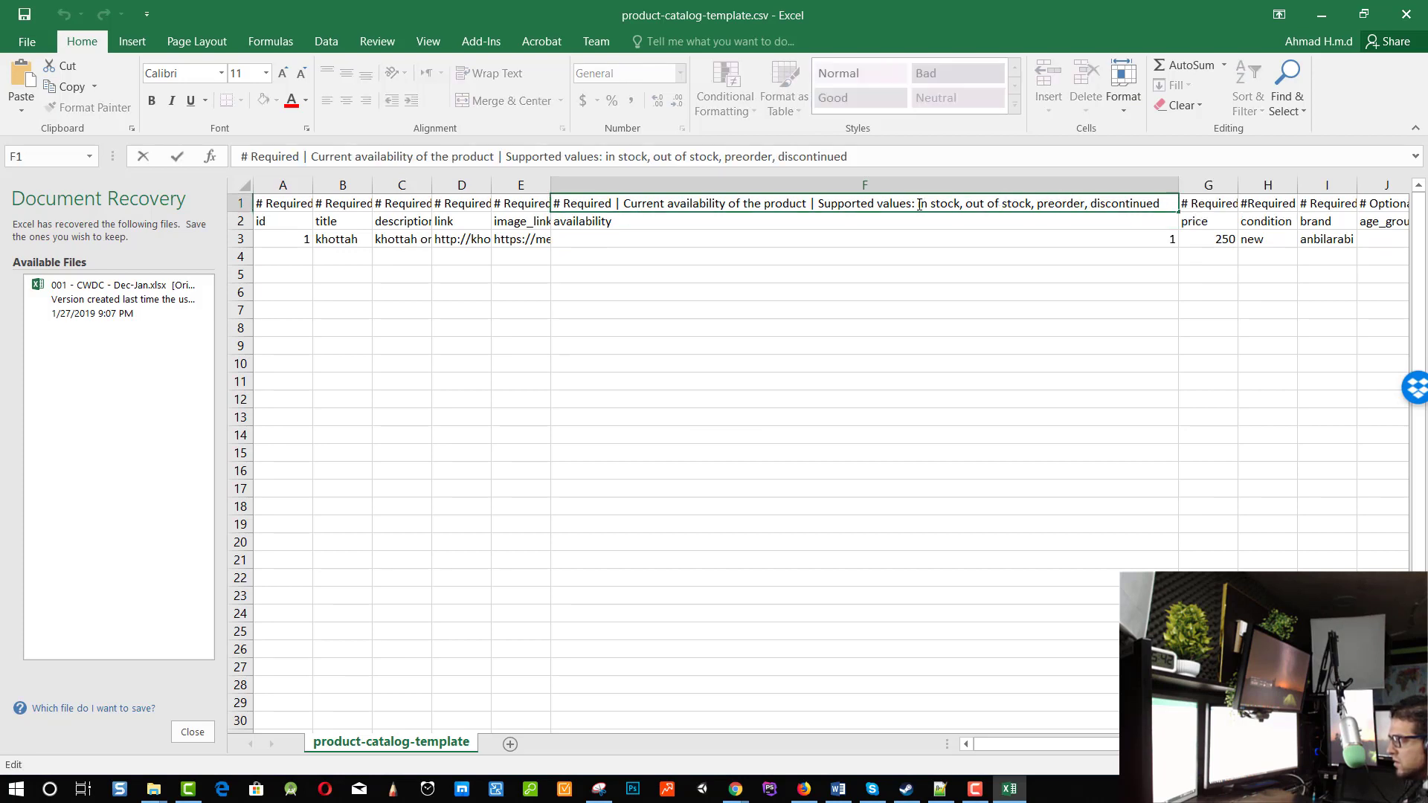
mouse_move(920, 204)
mouse_down()
mouse_move(962, 203)
mouse_move(928, 203)
mouse_up()
double_click(1138, 238)
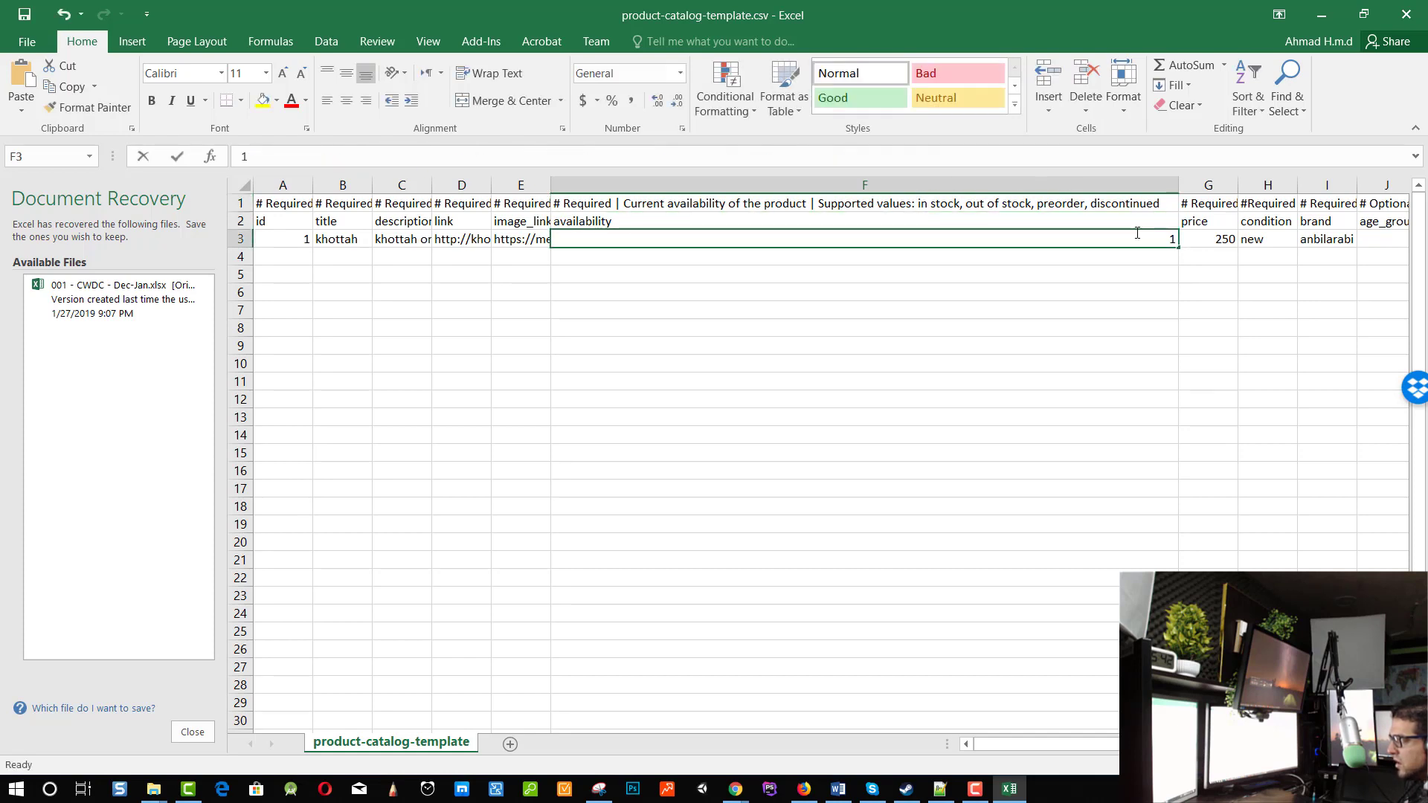
text(in stock)
click(1121, 277)
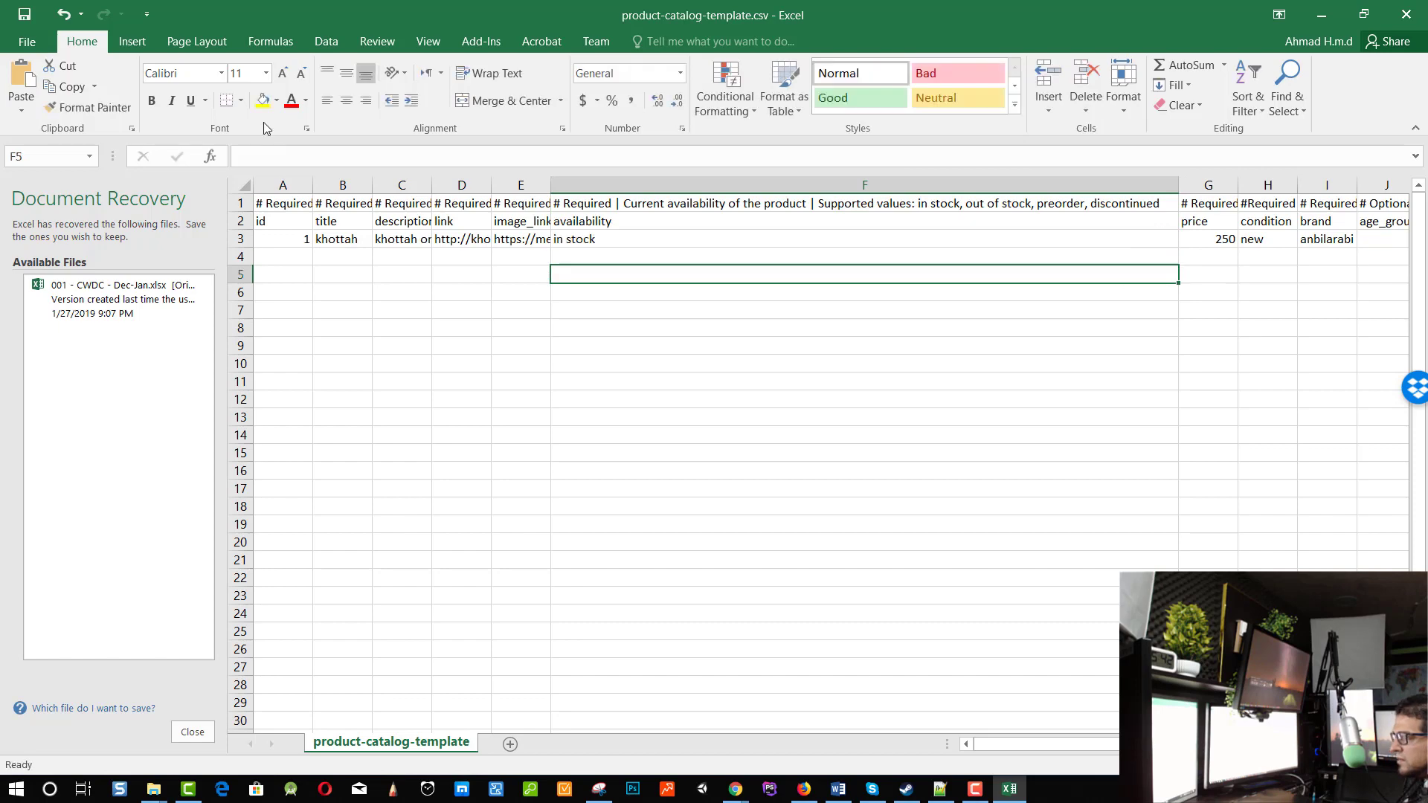
Step: Save the corrected product catalog in Excel, keeping the CSV format, and switch back to Snap Business Manager in Chrome
click(24, 13)
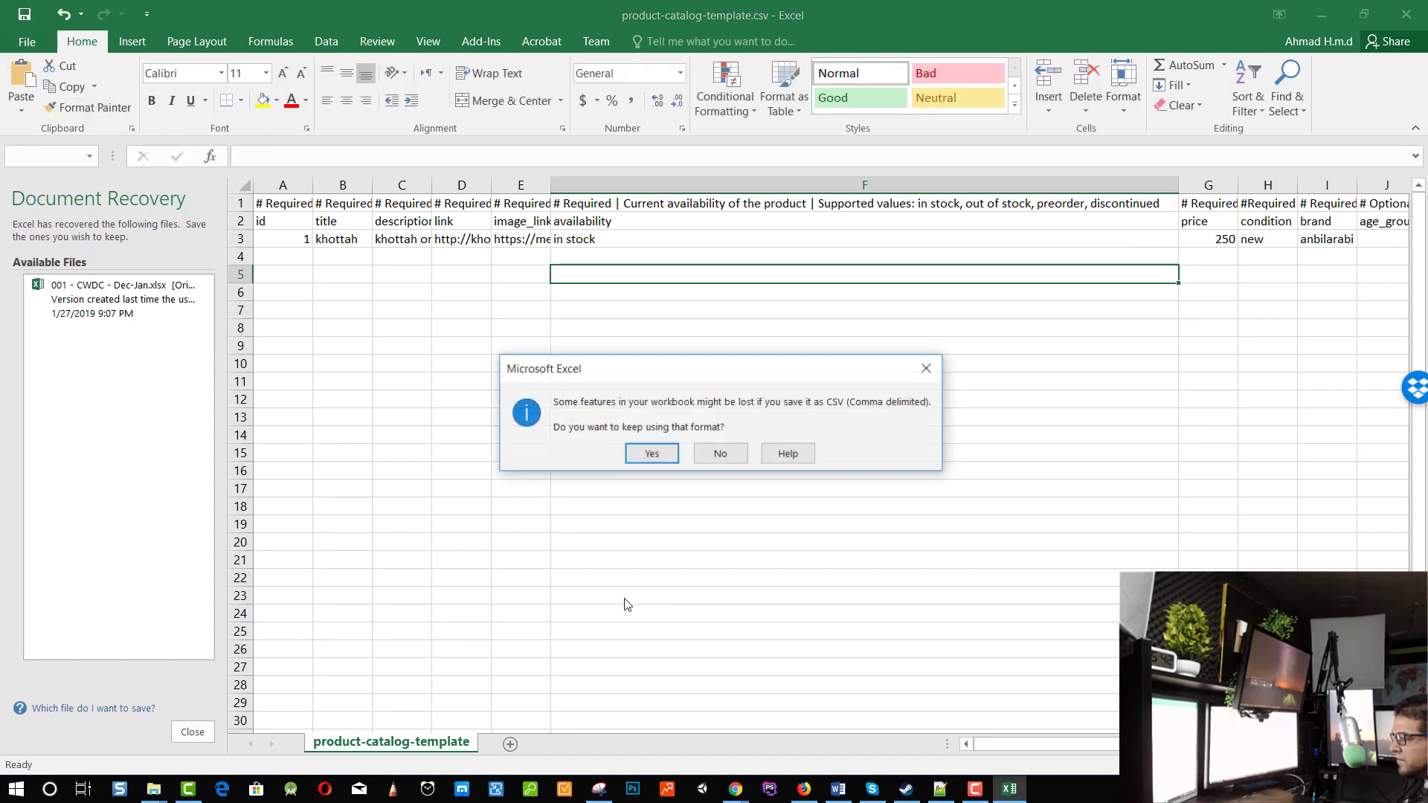
click(653, 452)
key(alt+Tab)
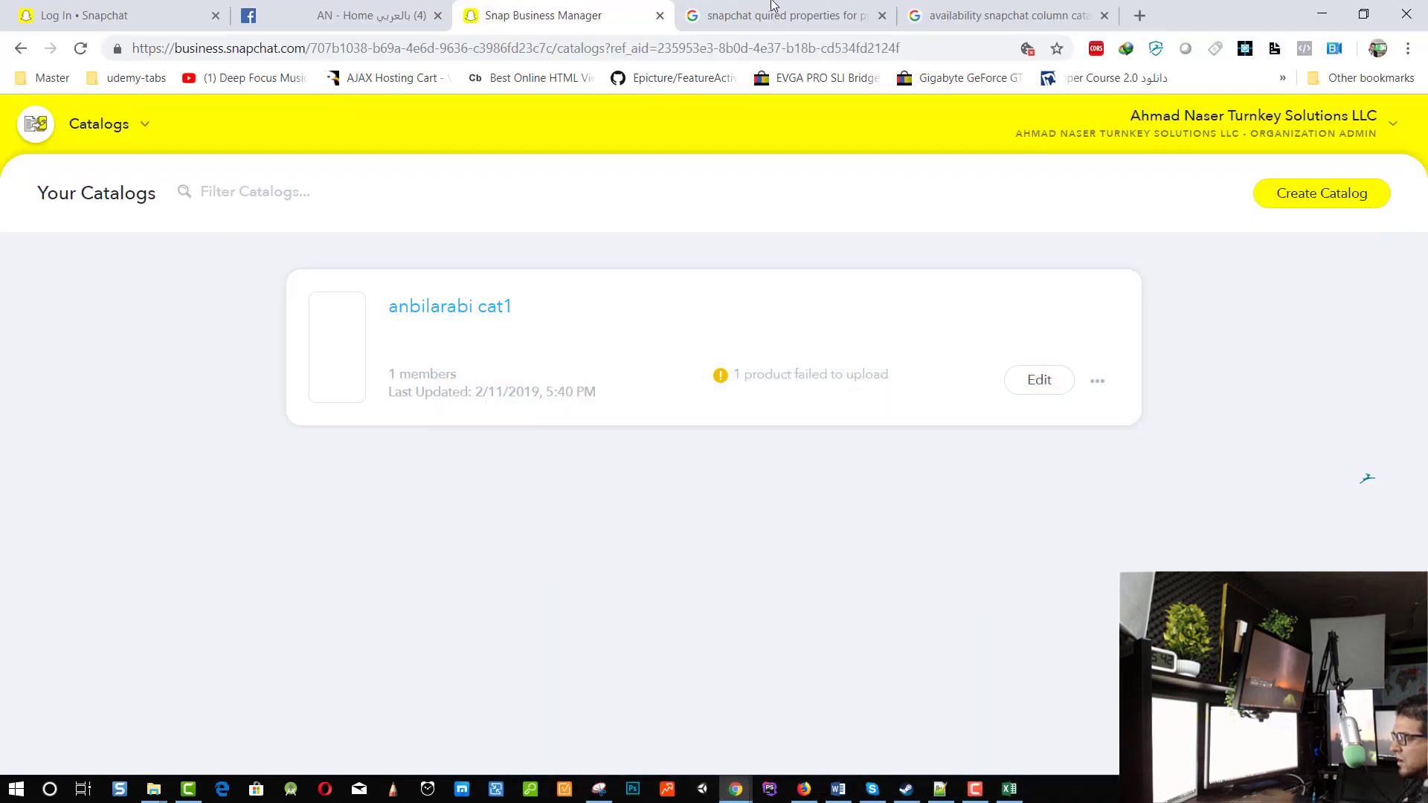
Step: Update the "anbilarabi cat1" catalog with the corrected product-catalog-template.csv file
click(1039, 380)
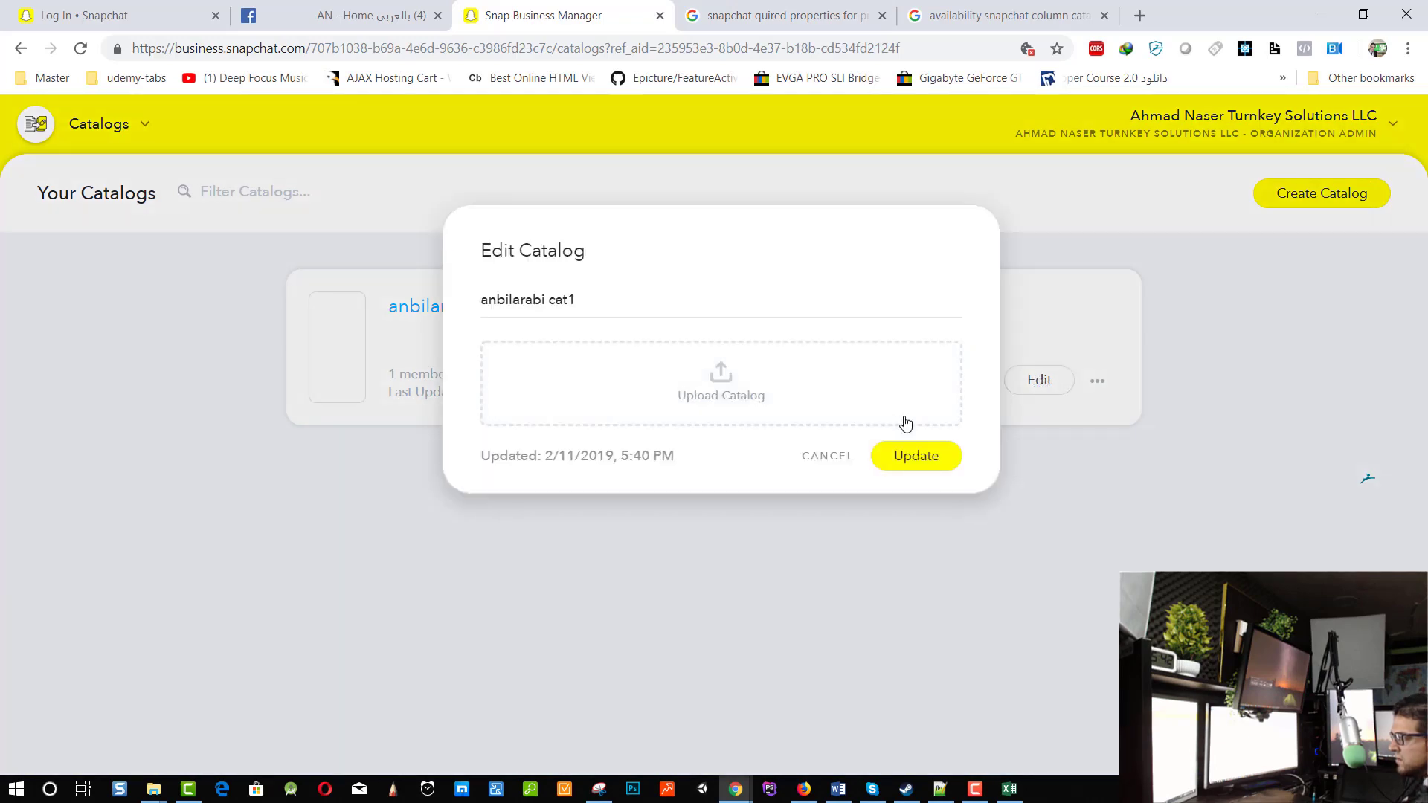
click(743, 385)
click(257, 160)
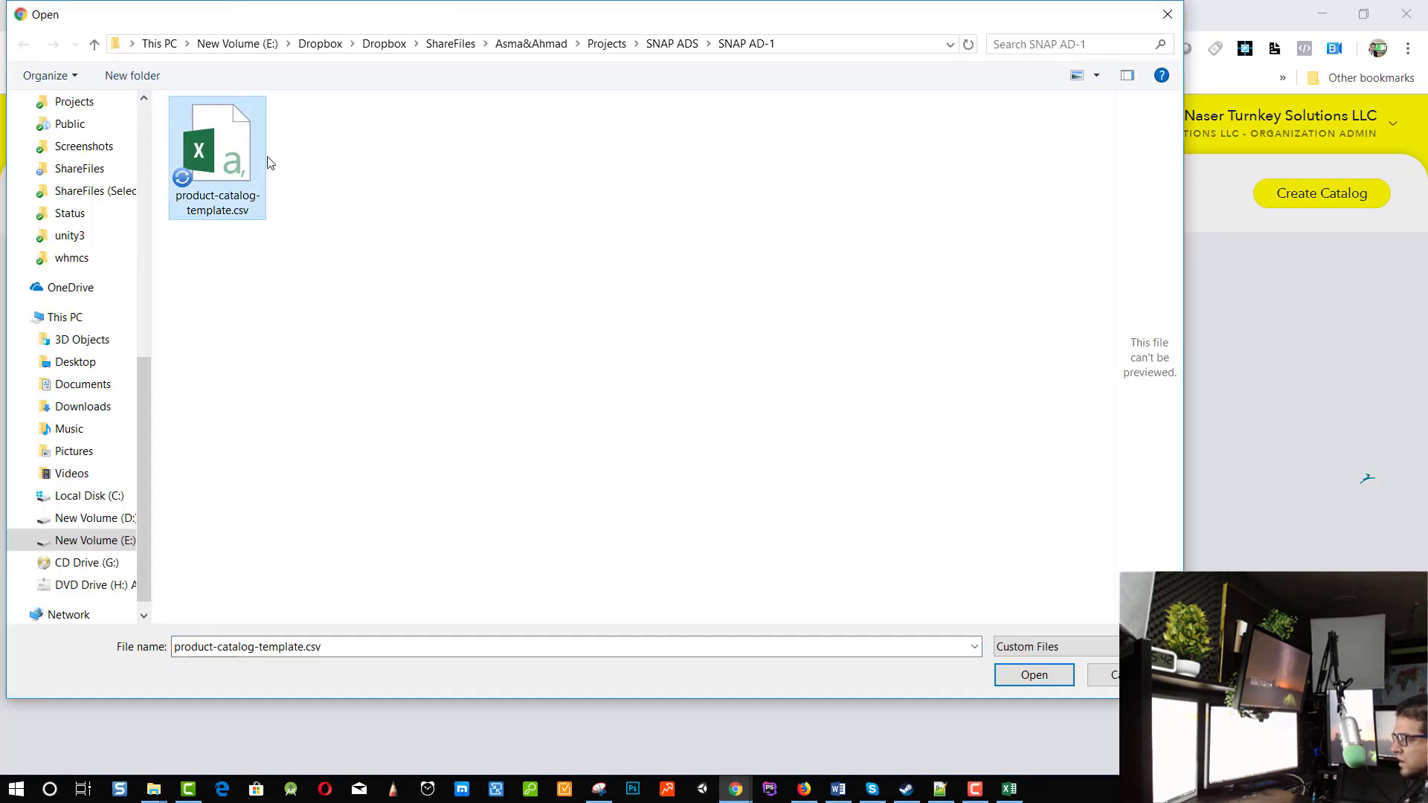
click(1033, 675)
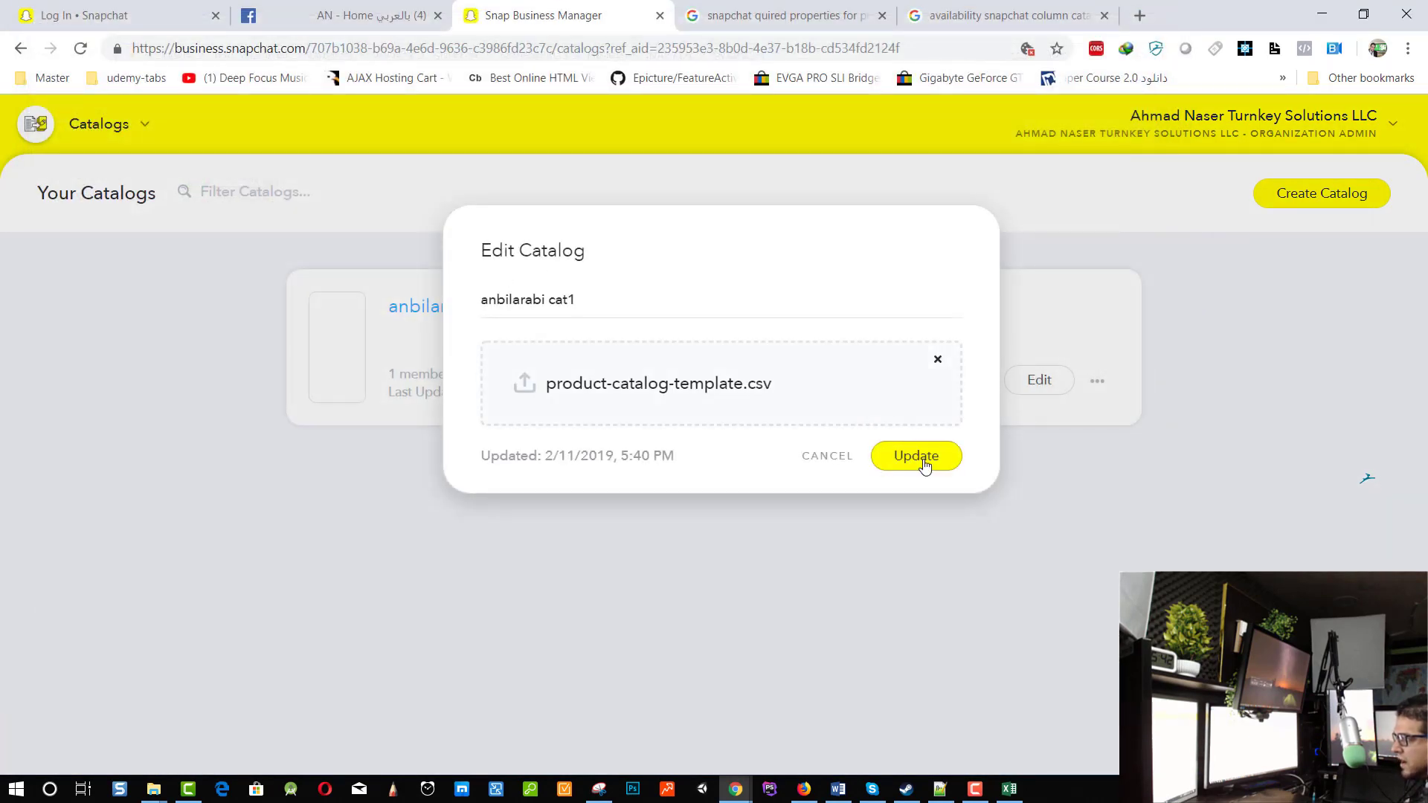
click(919, 457)
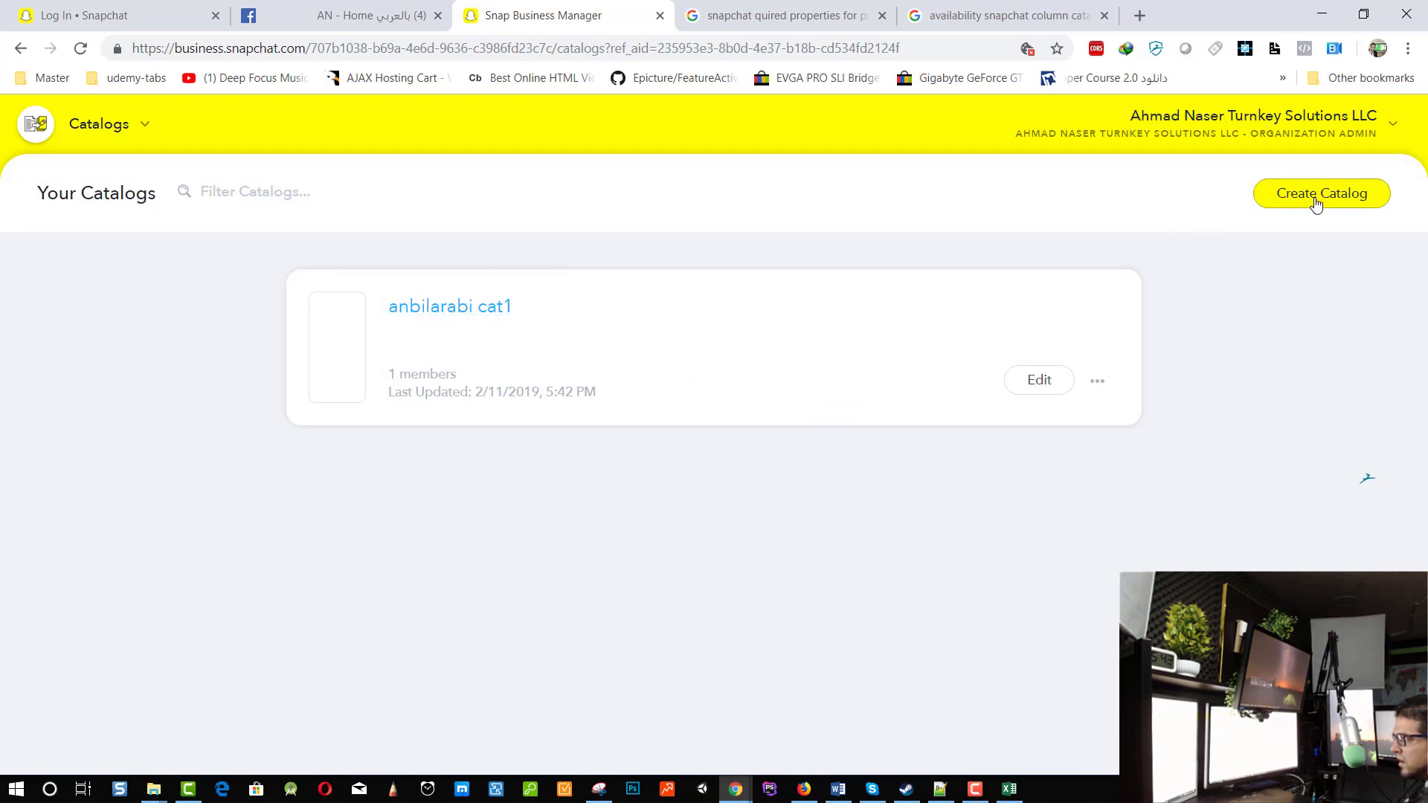
Step: Review the product's columns in the "anbilarabi cat1" product list, including price, availability, condition and link, and close the list
click(433, 305)
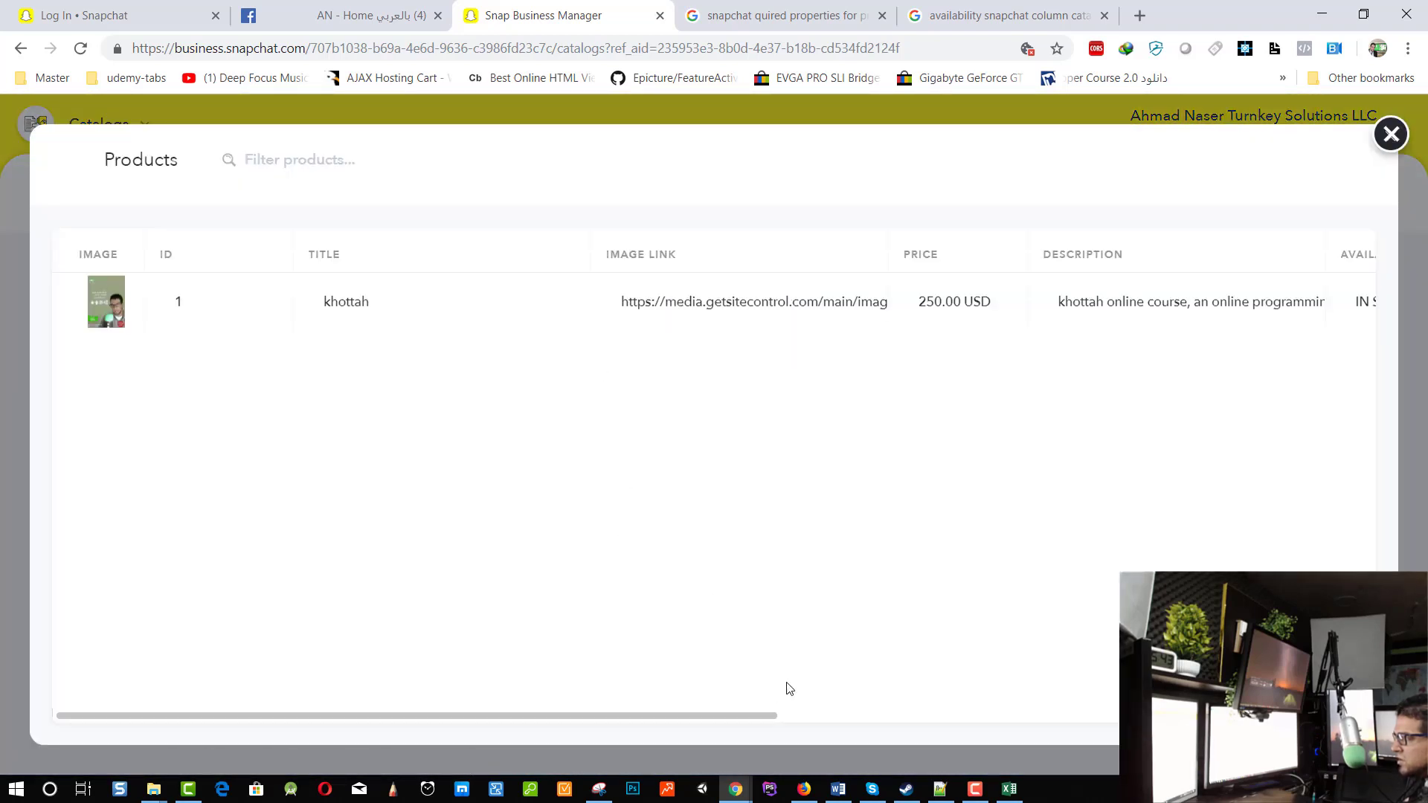
drag(743, 715, 1289, 714)
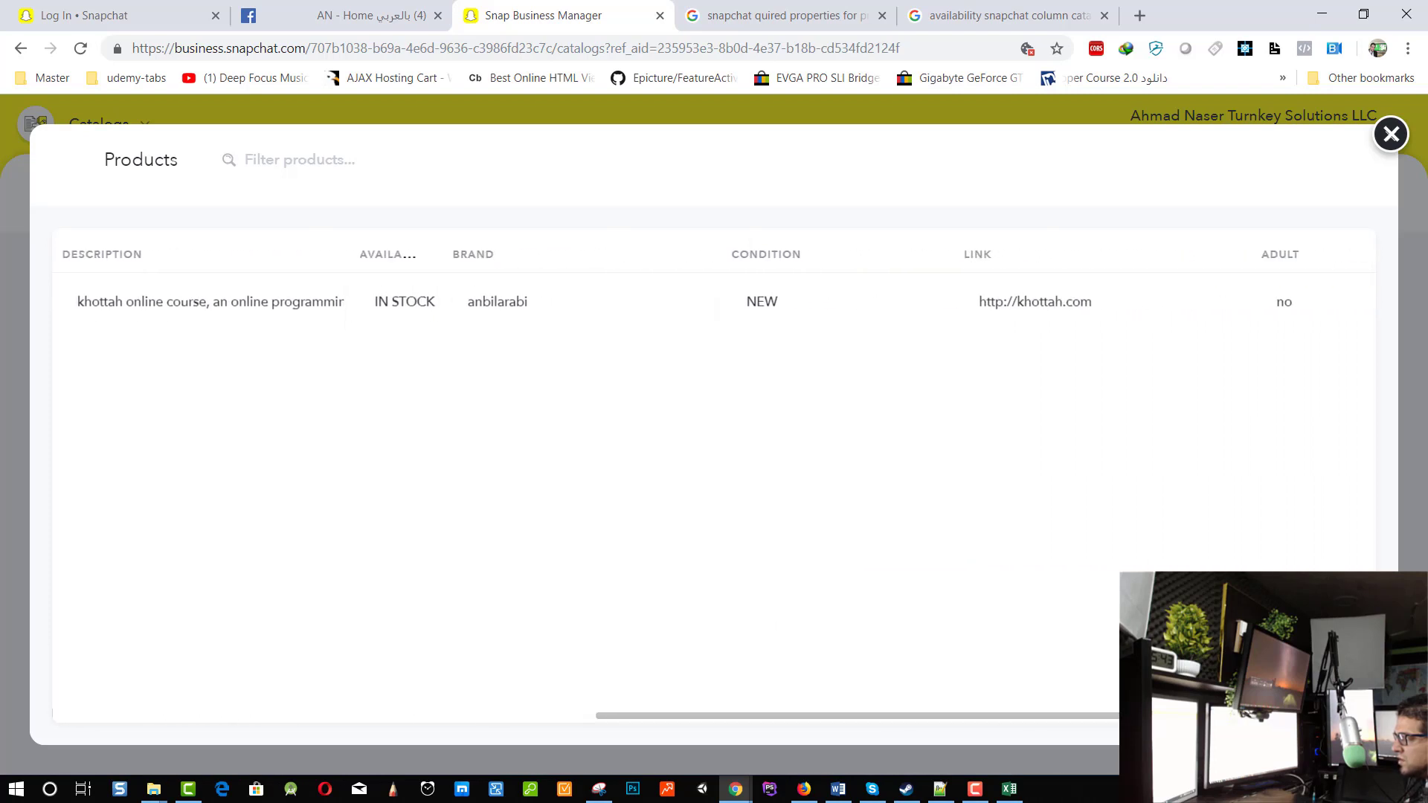
click(1390, 135)
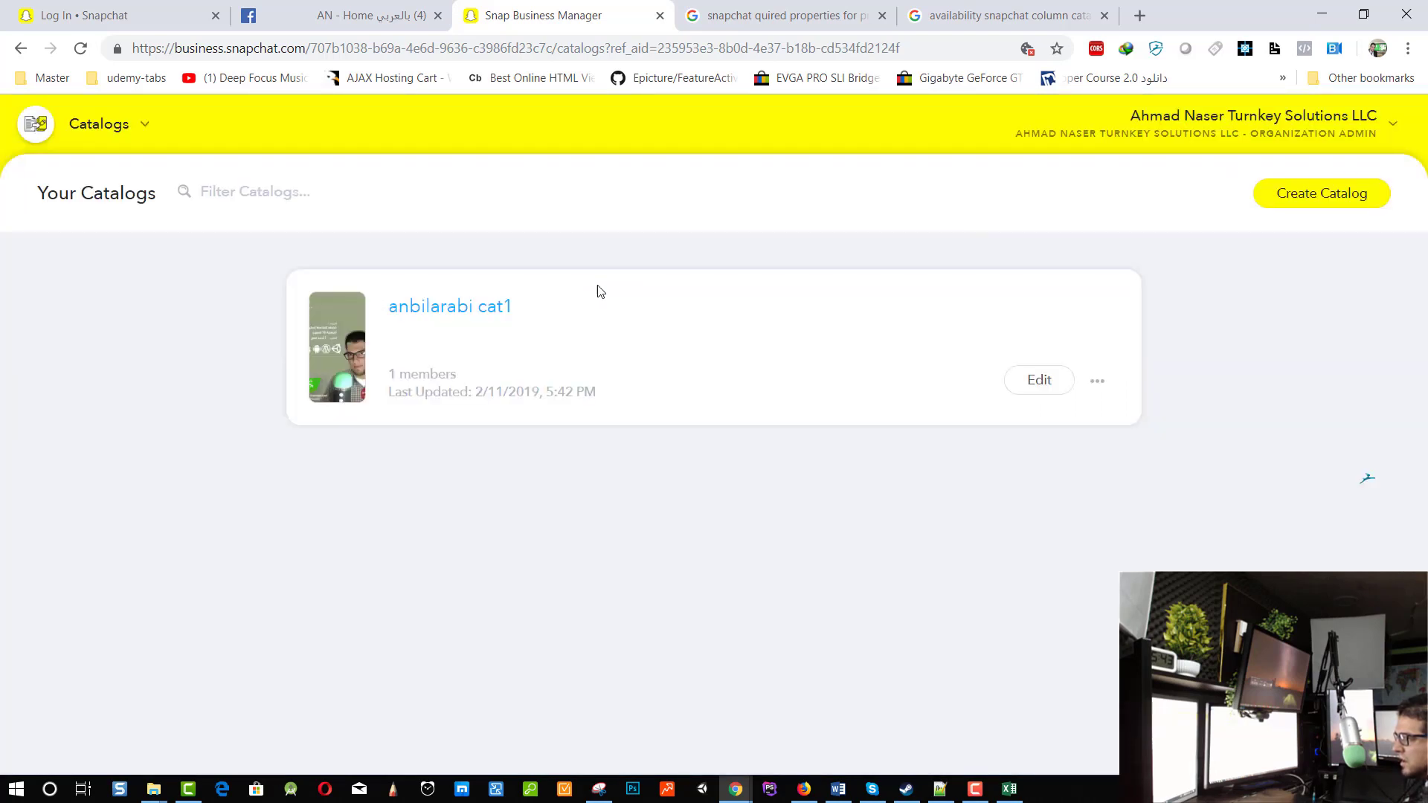
click(100, 127)
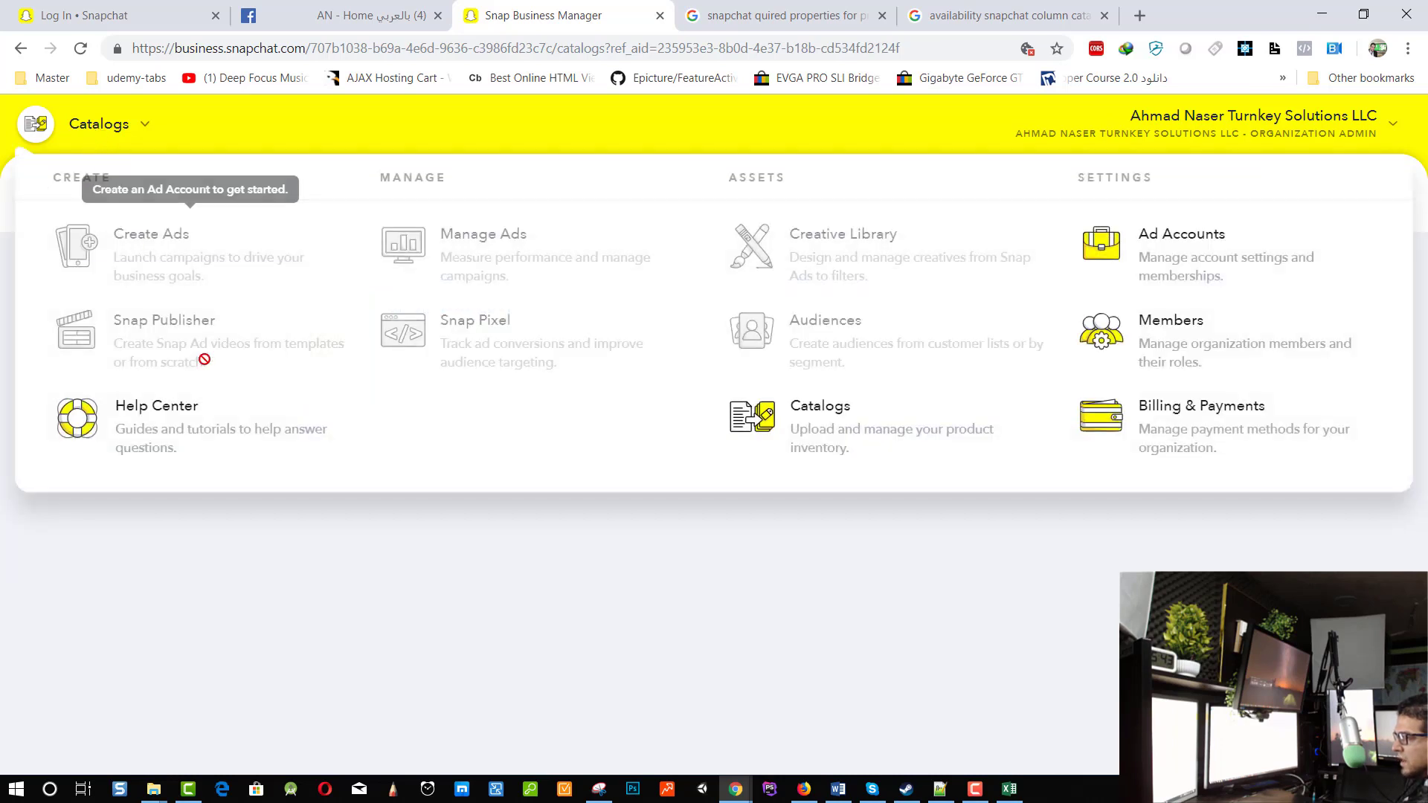
click(1392, 125)
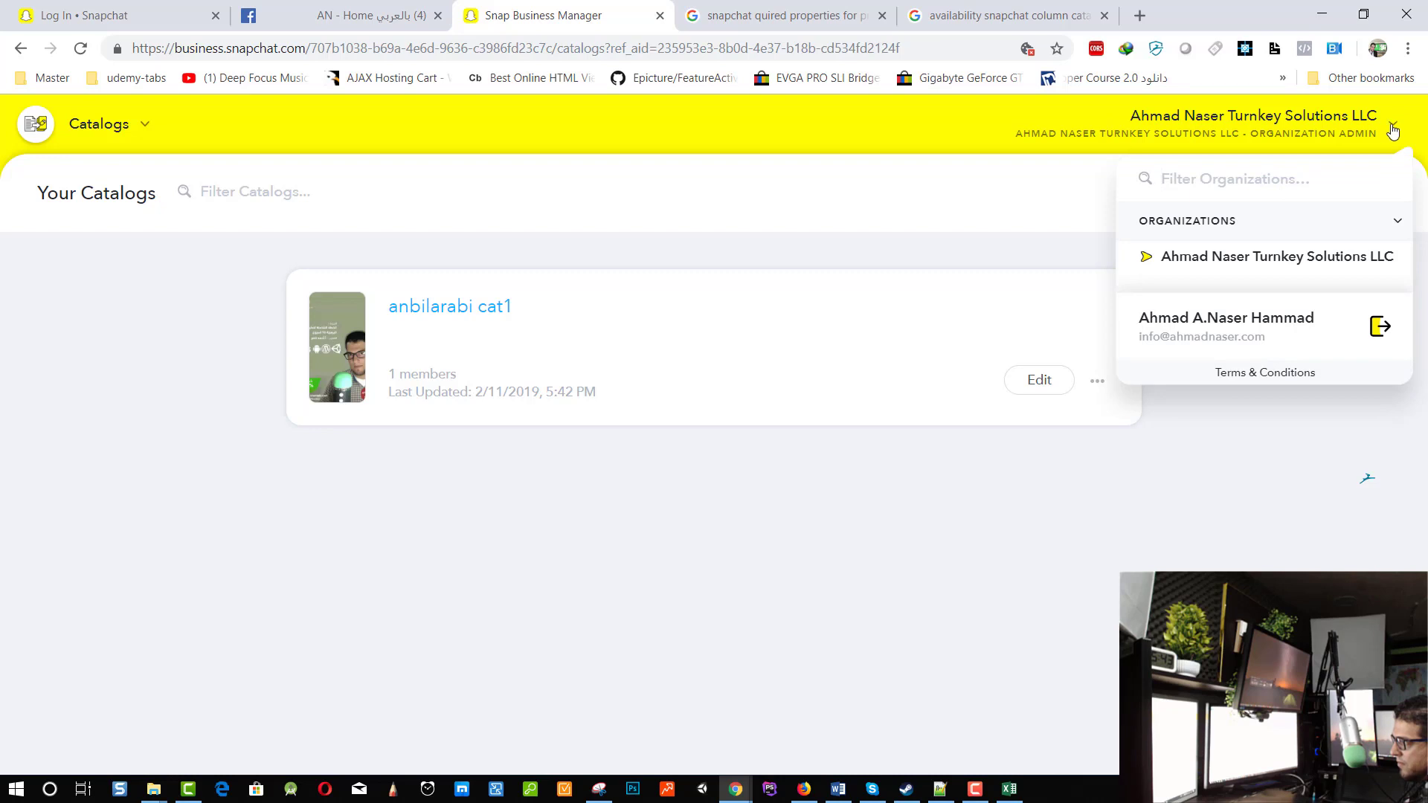
click(1272, 276)
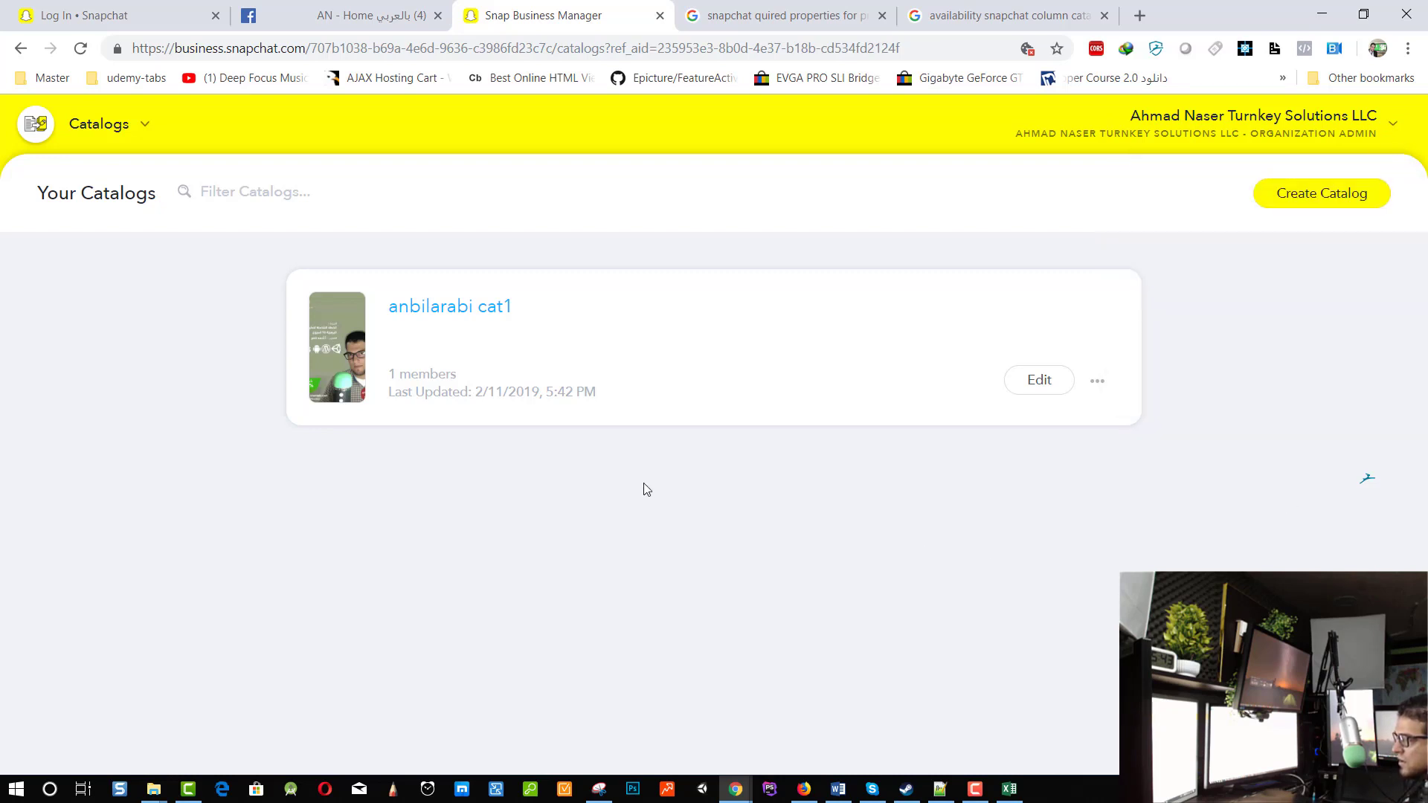
Step: Try to create an ad from the "anbilarabi cat1" catalog with the self-service ad account, and go on to the homepage
click(1098, 383)
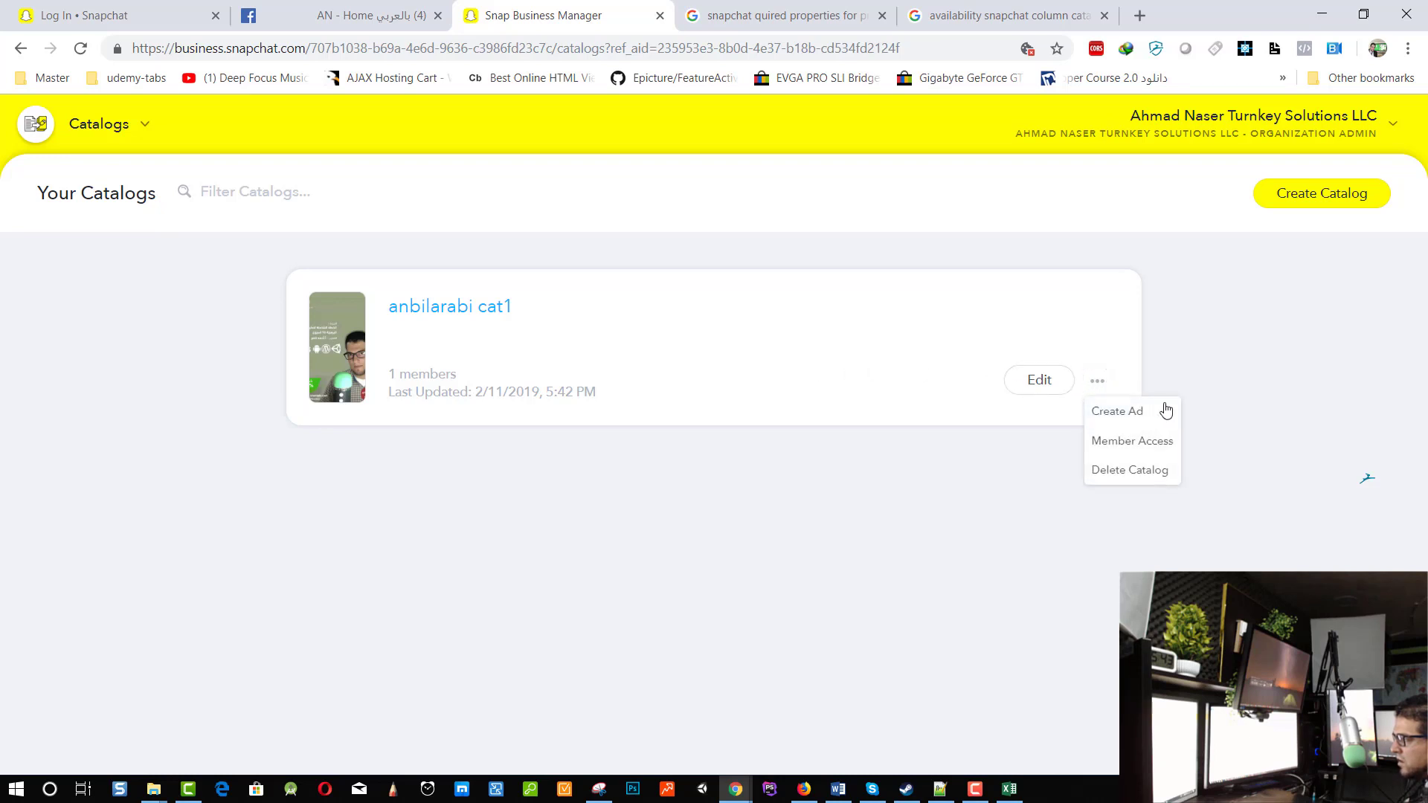
click(1097, 381)
click(1107, 383)
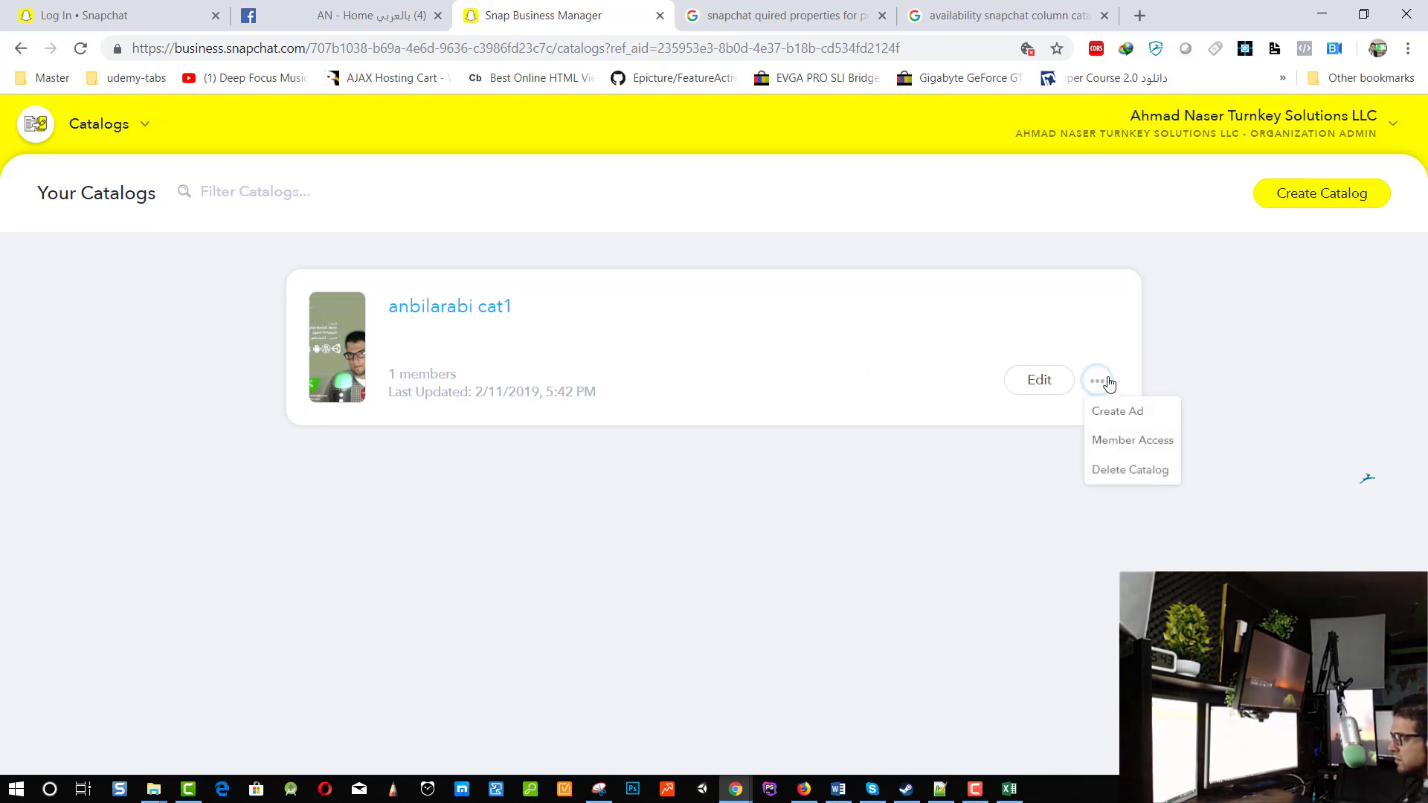
click(1134, 415)
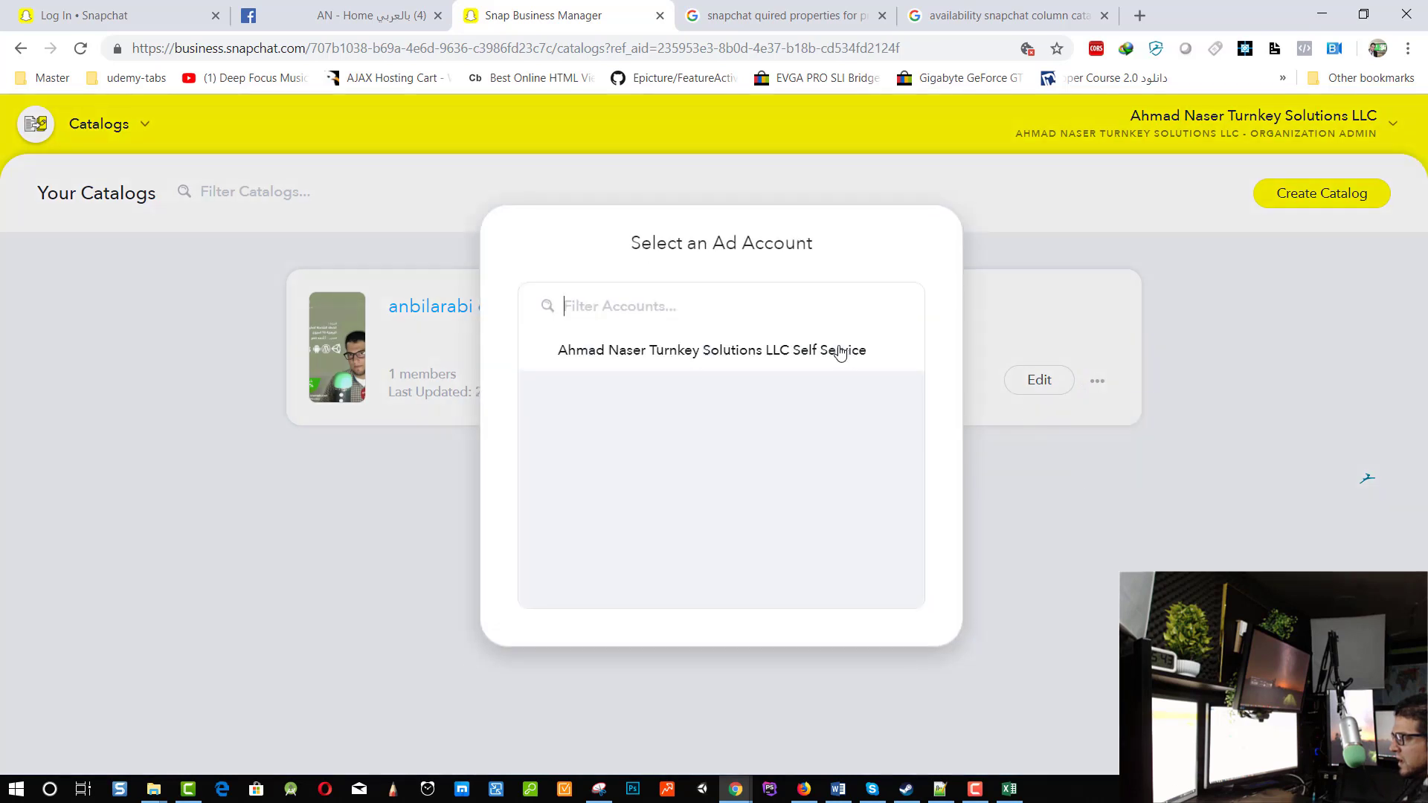
click(716, 361)
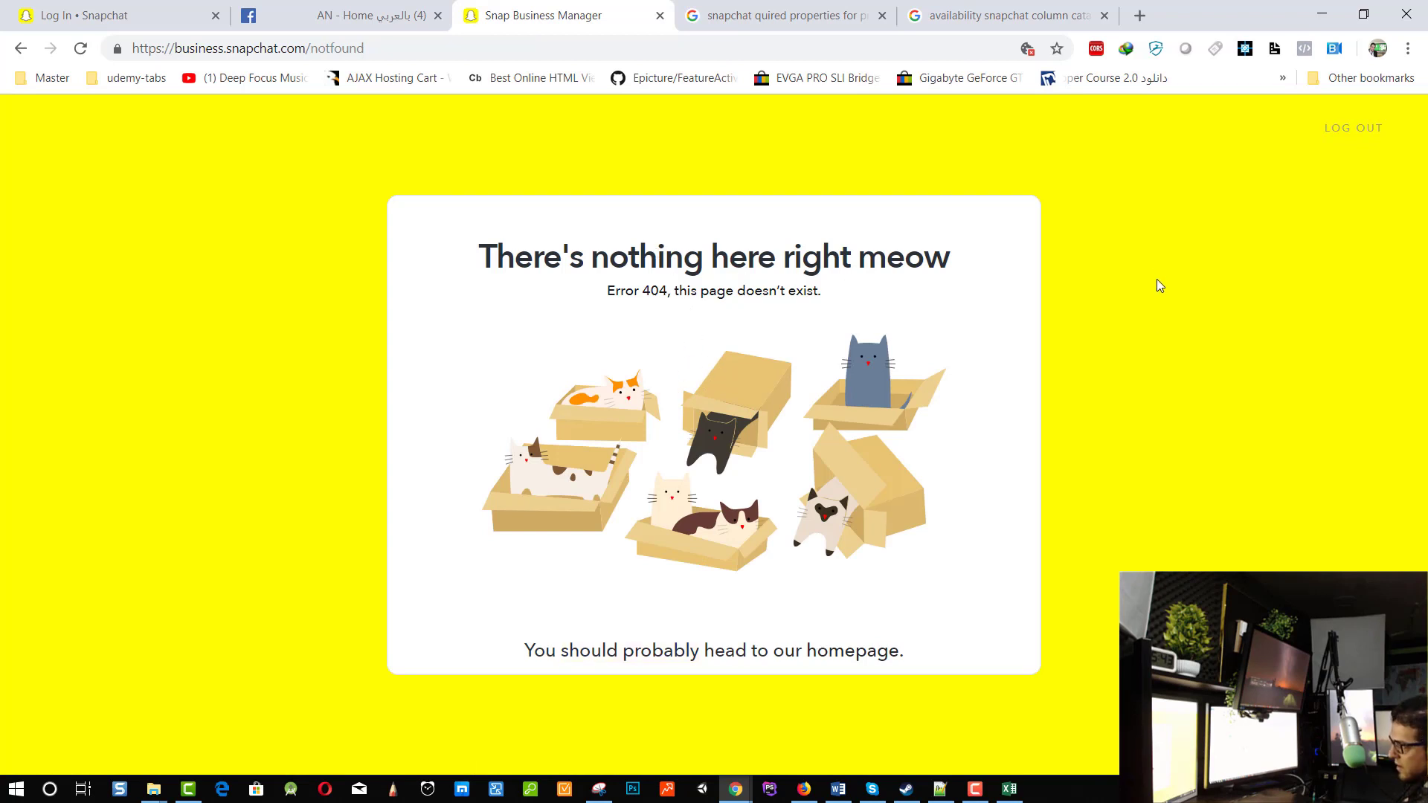
click(876, 651)
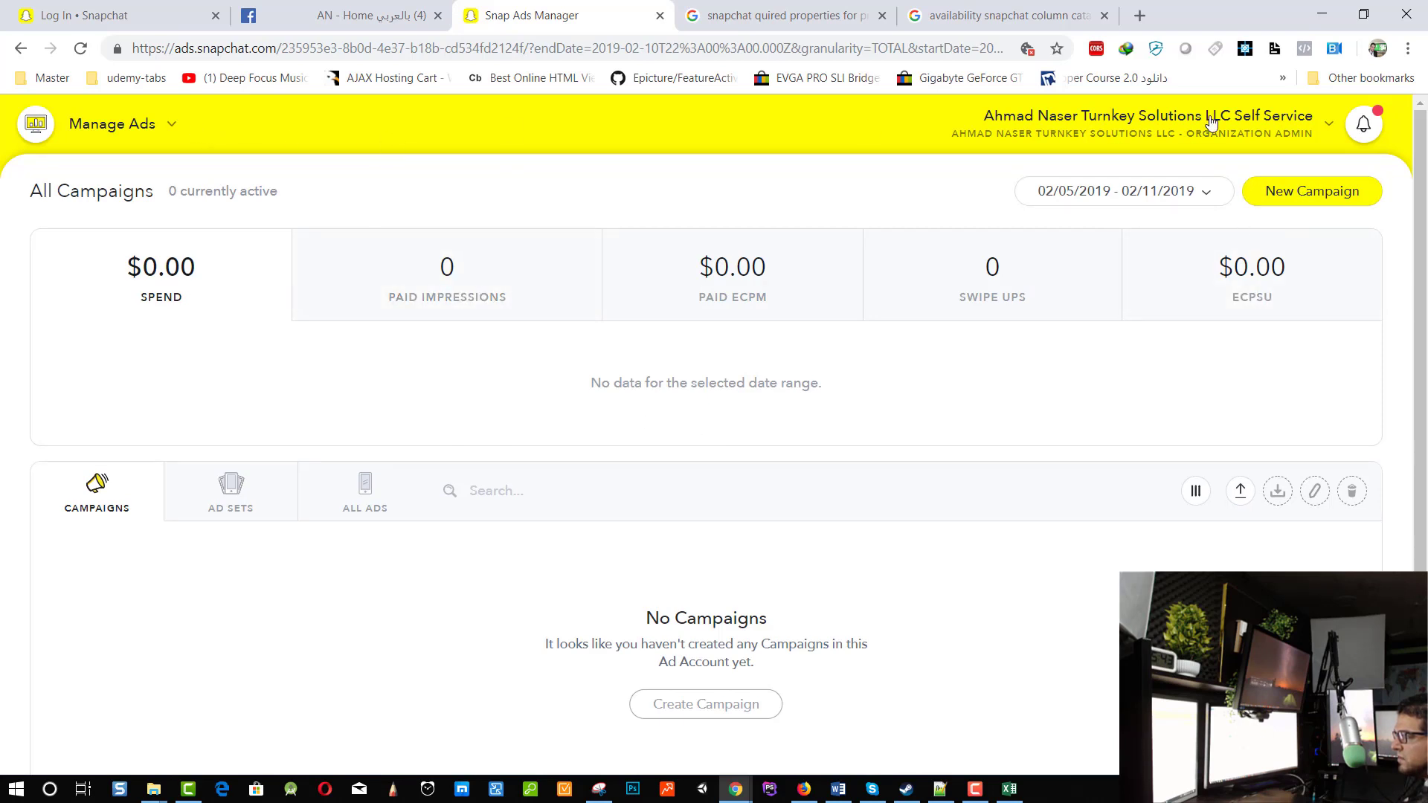
Step: Start creating a new ad in Snap Ads Manager with the Quick & Easy option
click(166, 128)
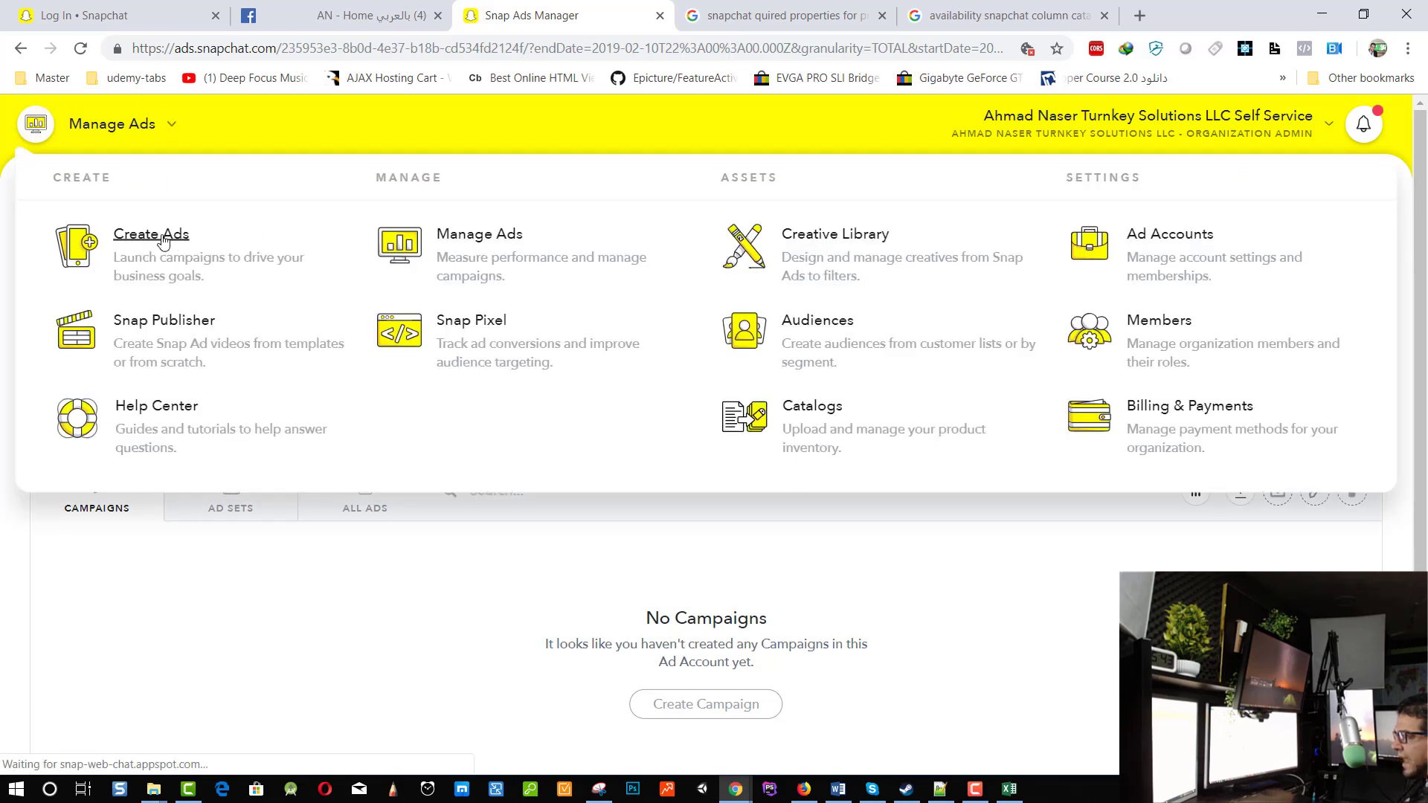
click(158, 237)
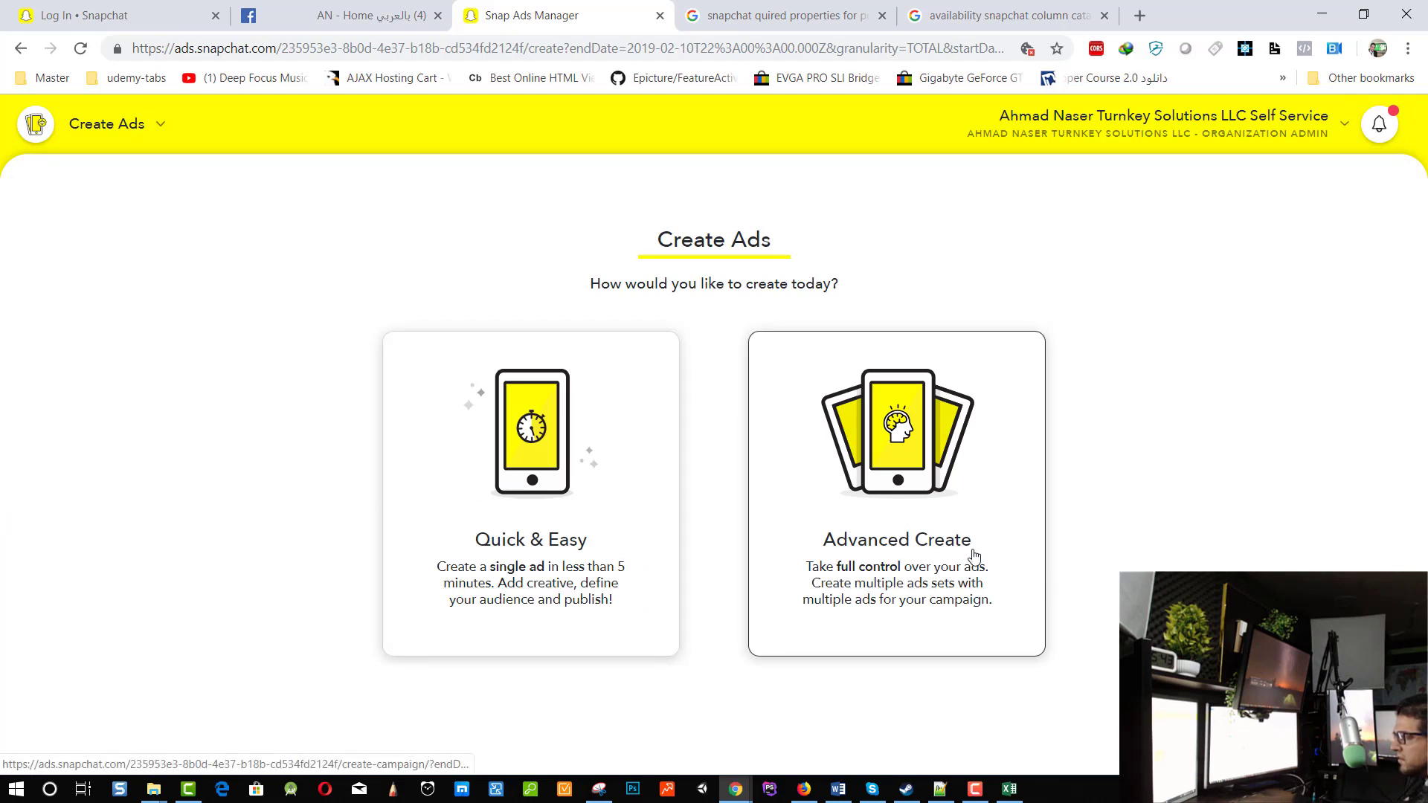
click(545, 451)
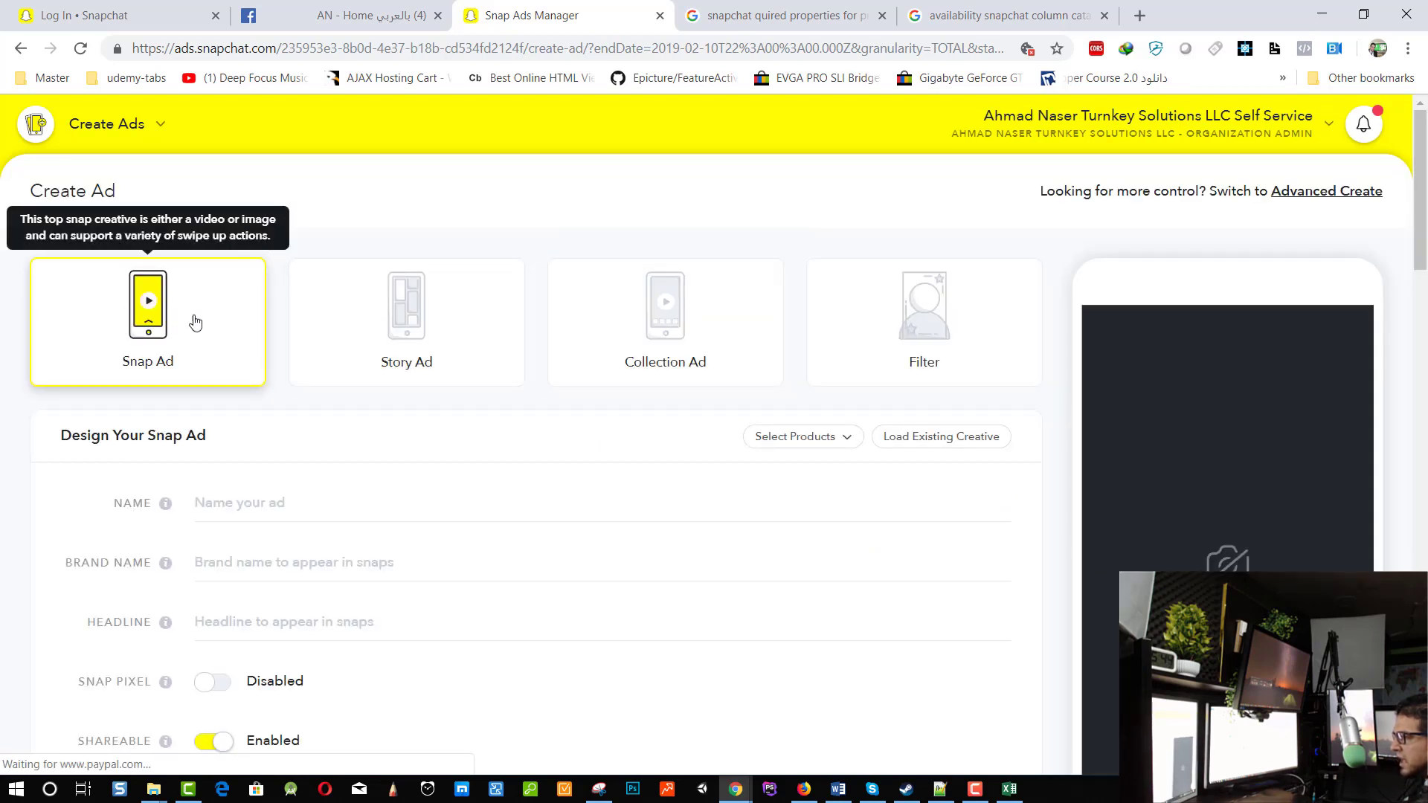
Step: Choose "anbilarabi cat1" as the Snap Ad's product catalog and create the Snap Pixel requested for it
click(811, 440)
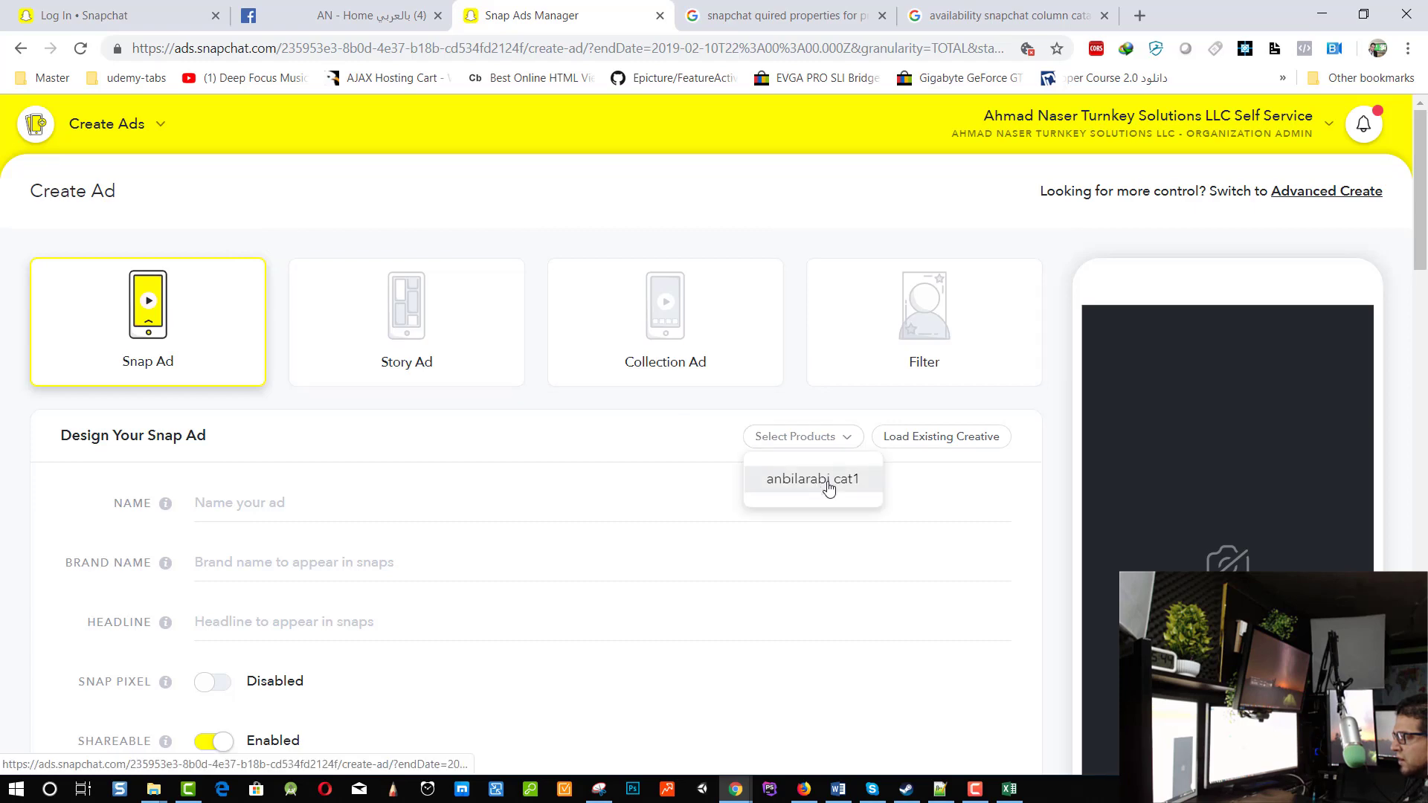
click(827, 481)
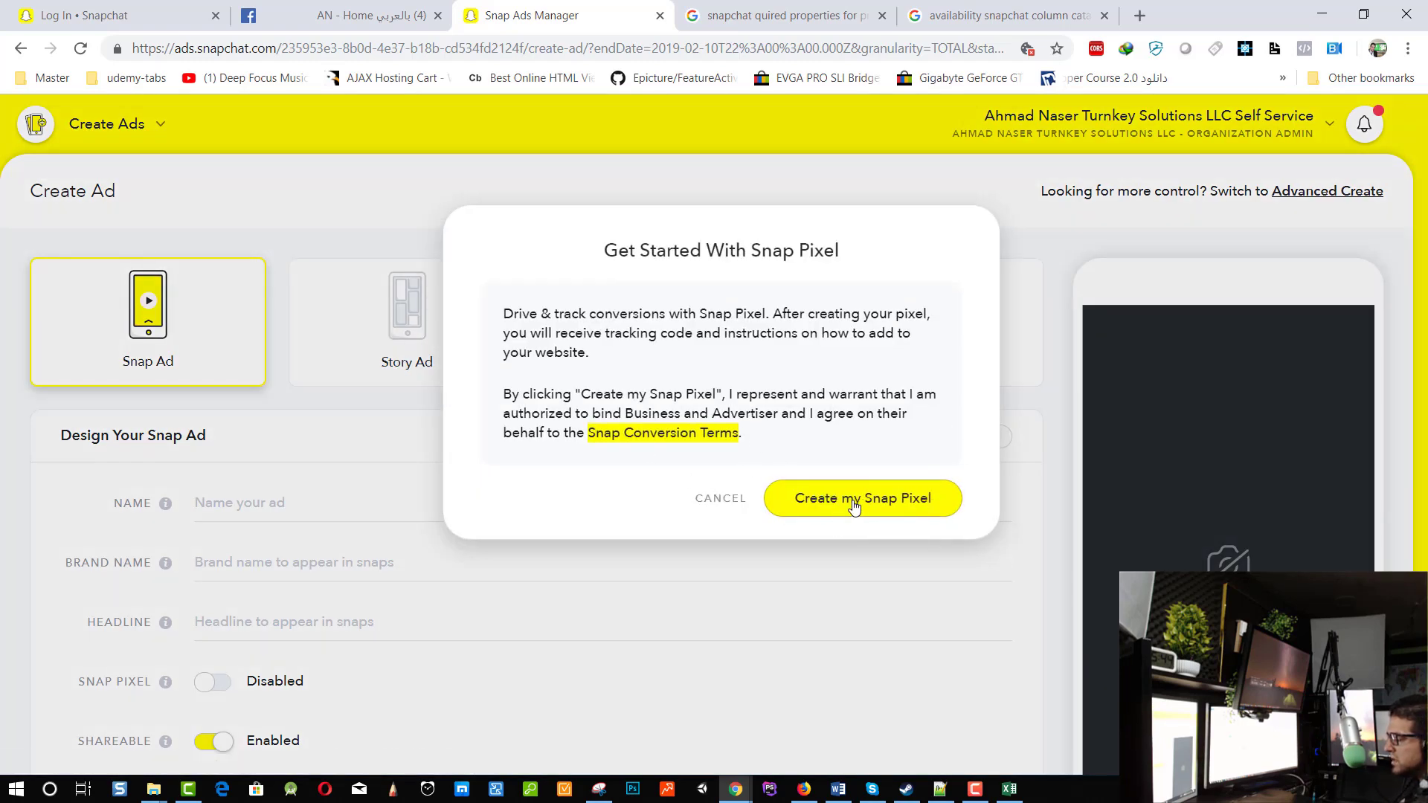
click(854, 505)
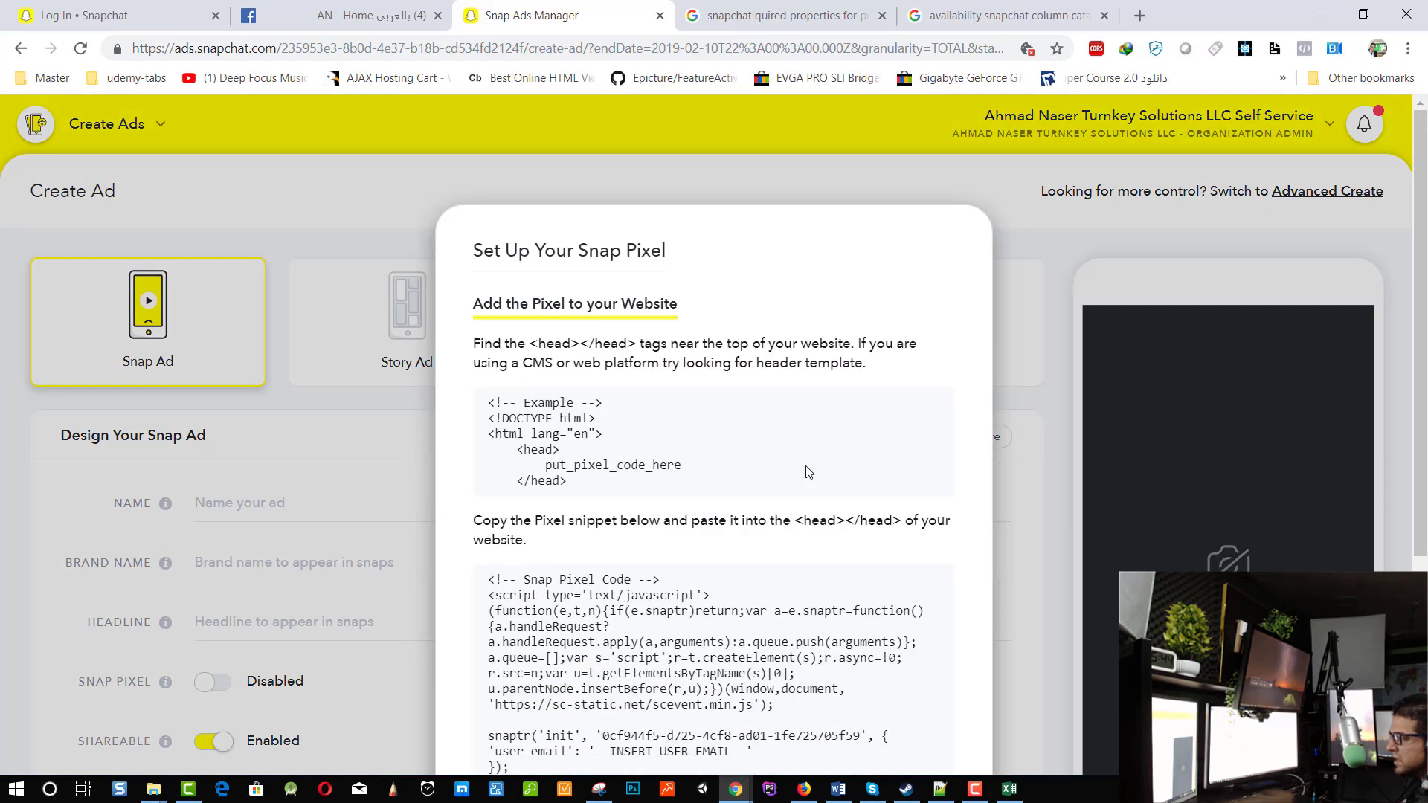
Step: Read through the Snap Pixel setup instructions and copy the pixel code snippet to the clipboard
scroll(573, 415, down, 3)
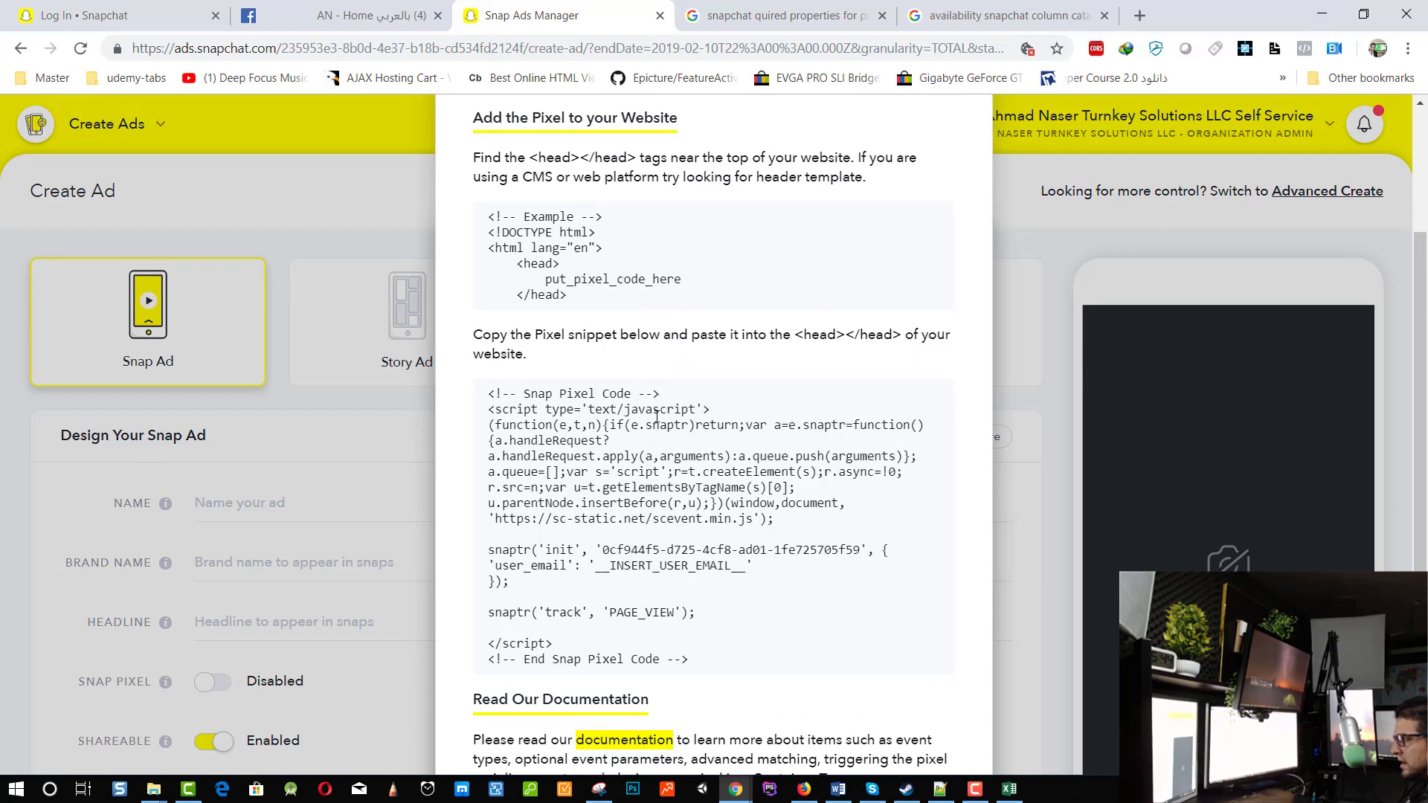
mouse_move(657, 414)
scroll(666, 377, down, 2)
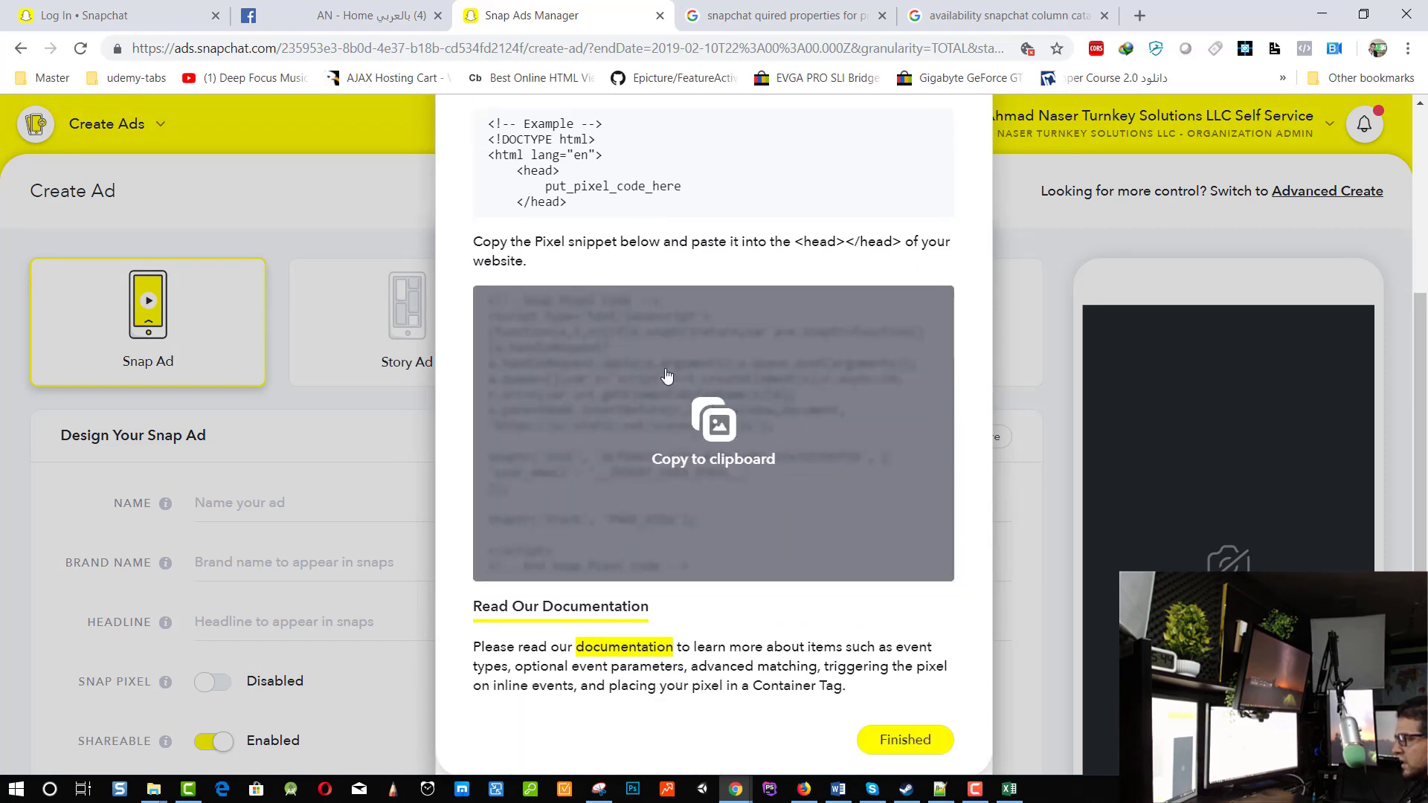
click(717, 450)
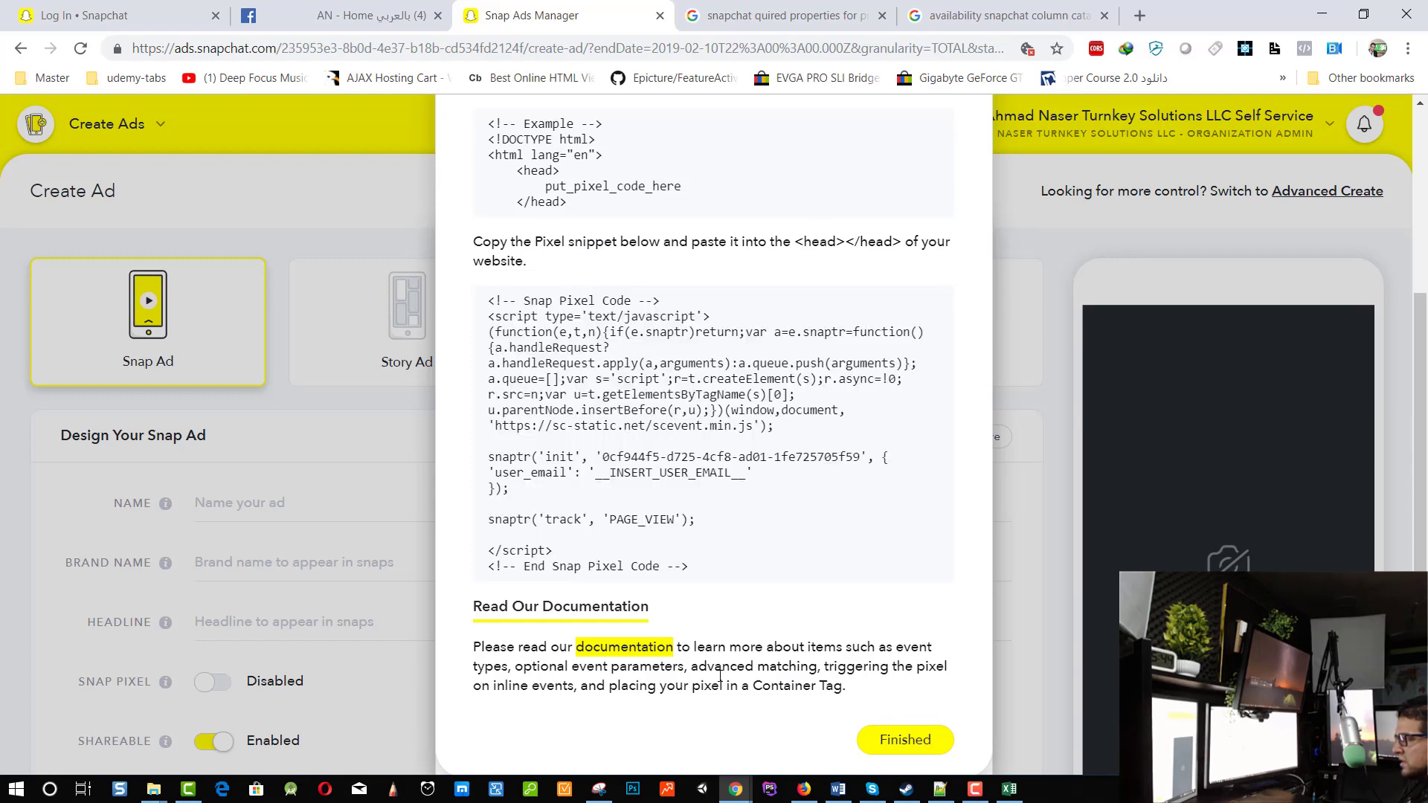
mouse_move(723, 443)
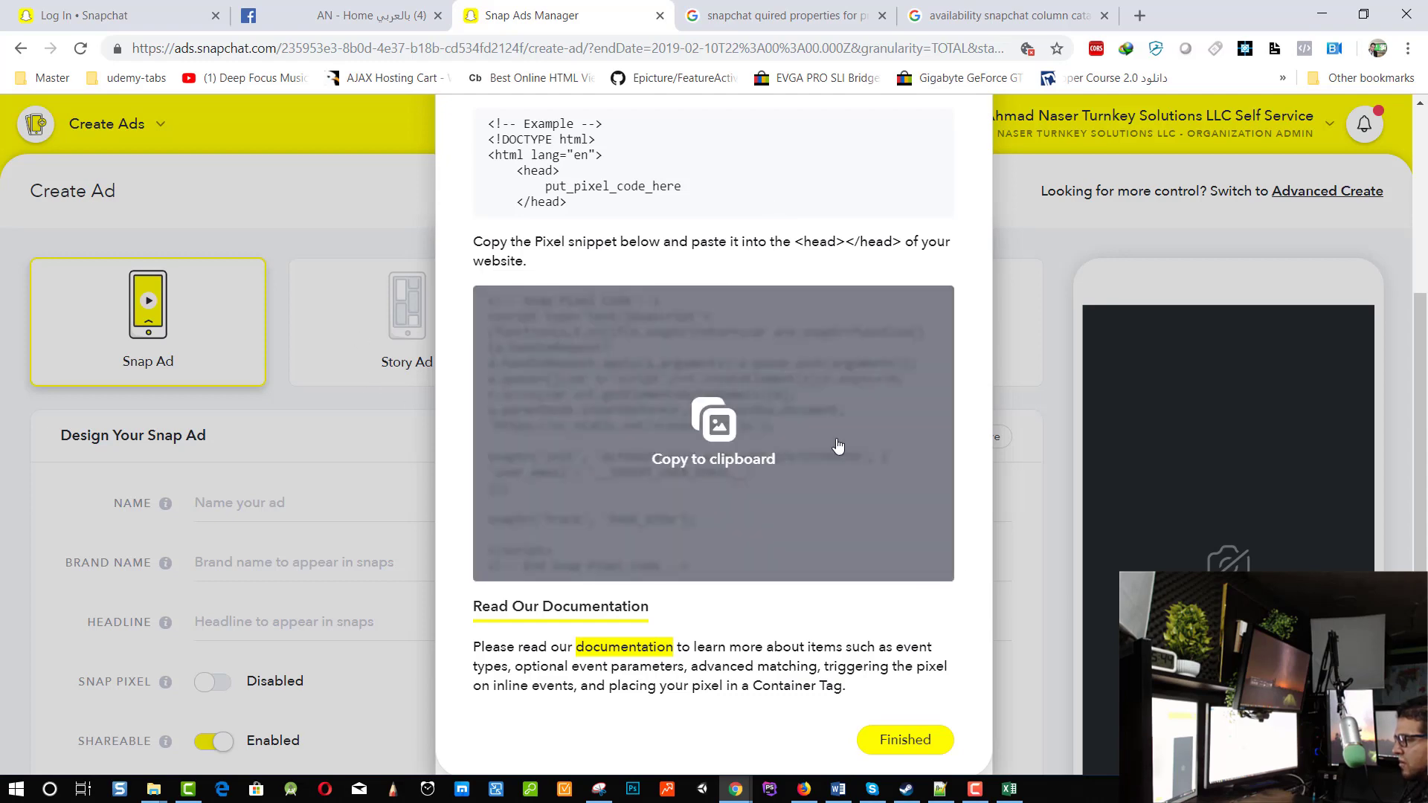
scroll(835, 446, down, 1)
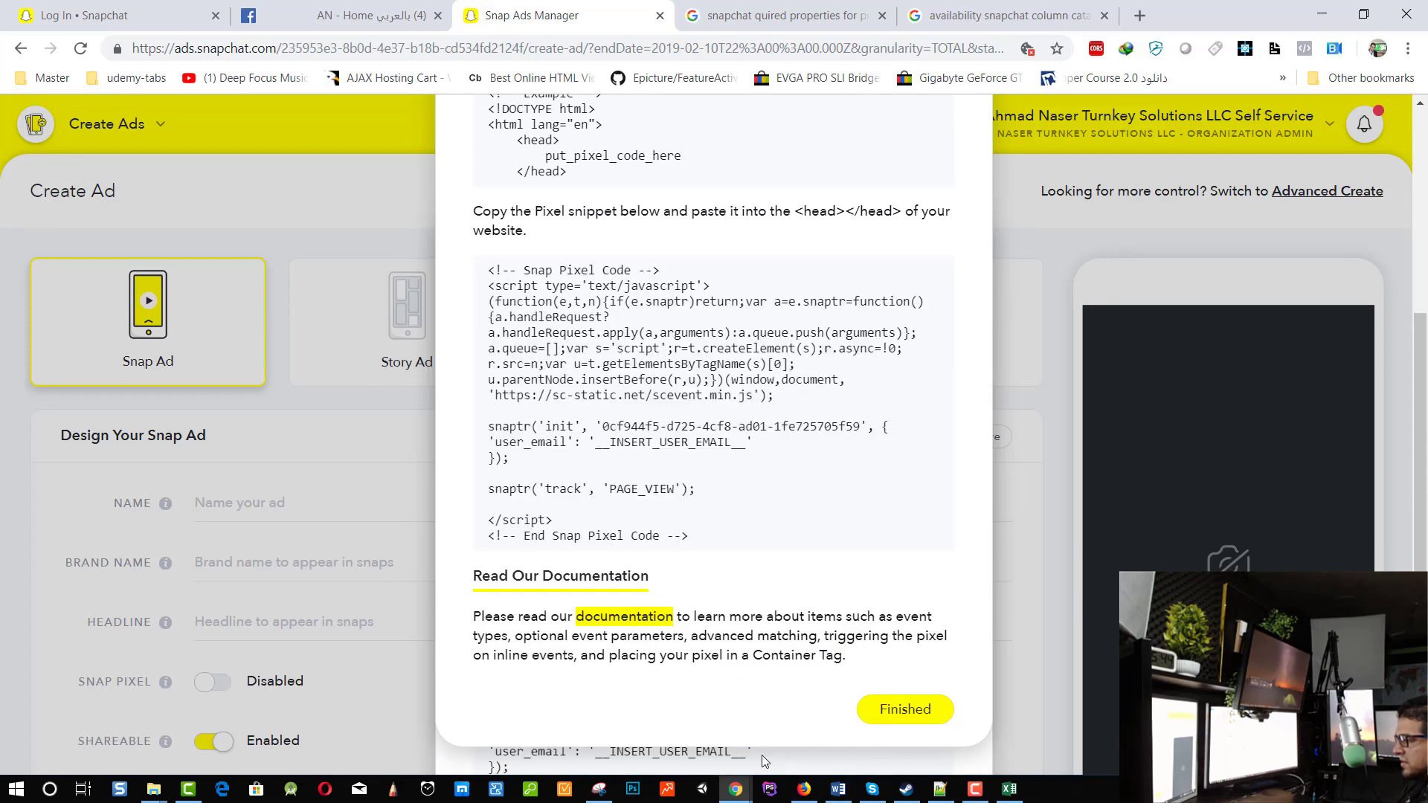
Step: Find FileZilla among the installed programs and launch it
click(17, 789)
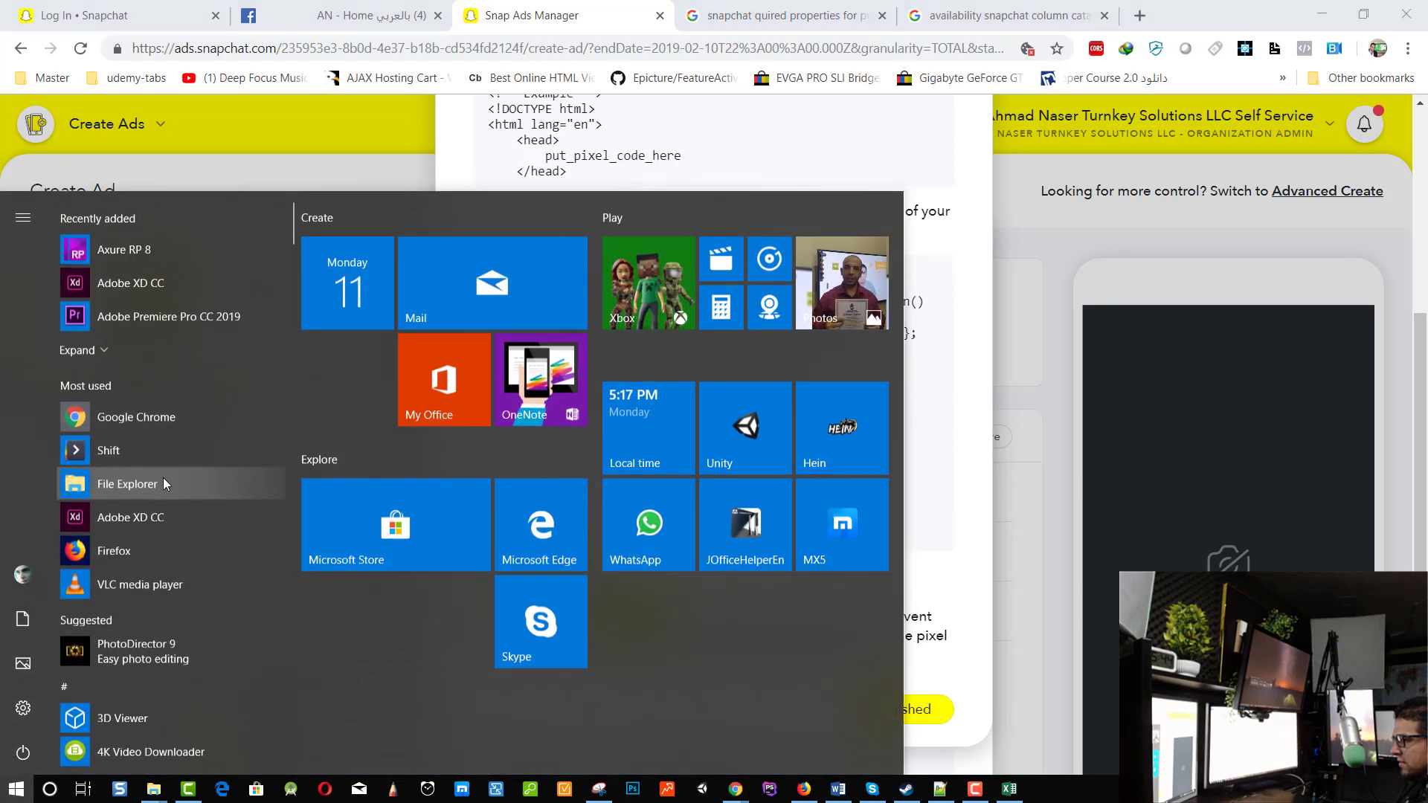
click(145, 507)
text(af)
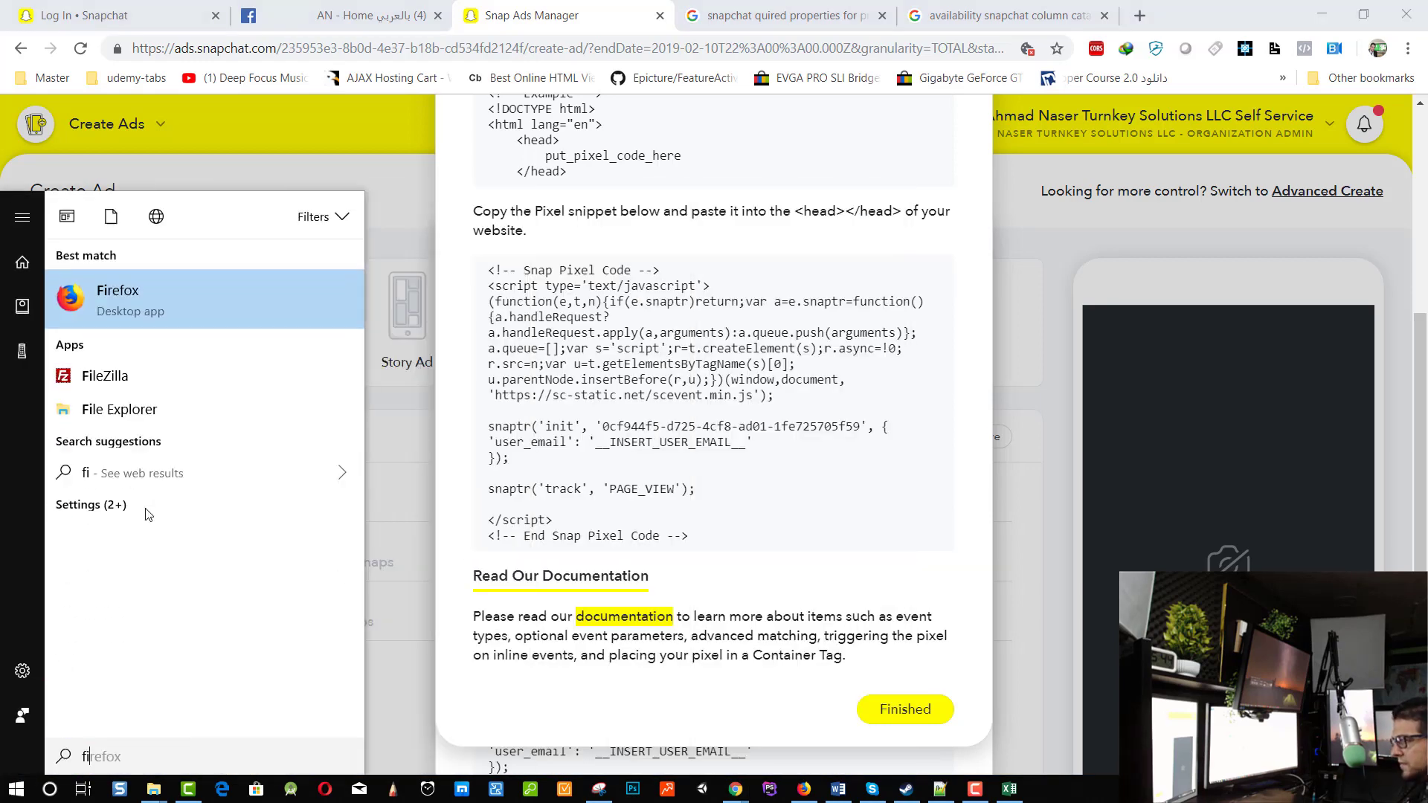
key(Escape)
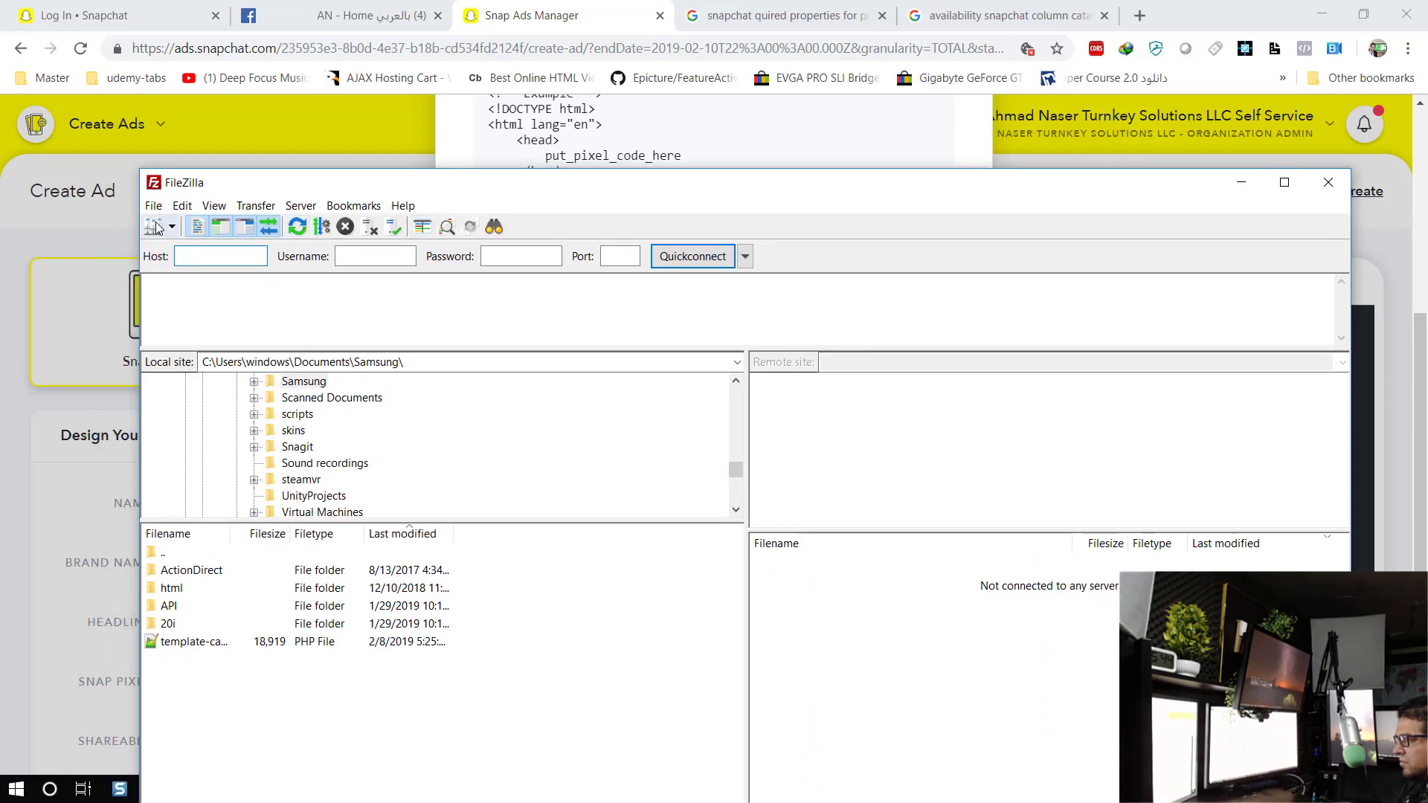
Step: Connect to the saved "anbilarabi" site in FileZilla, trusting the server's new host key
click(155, 226)
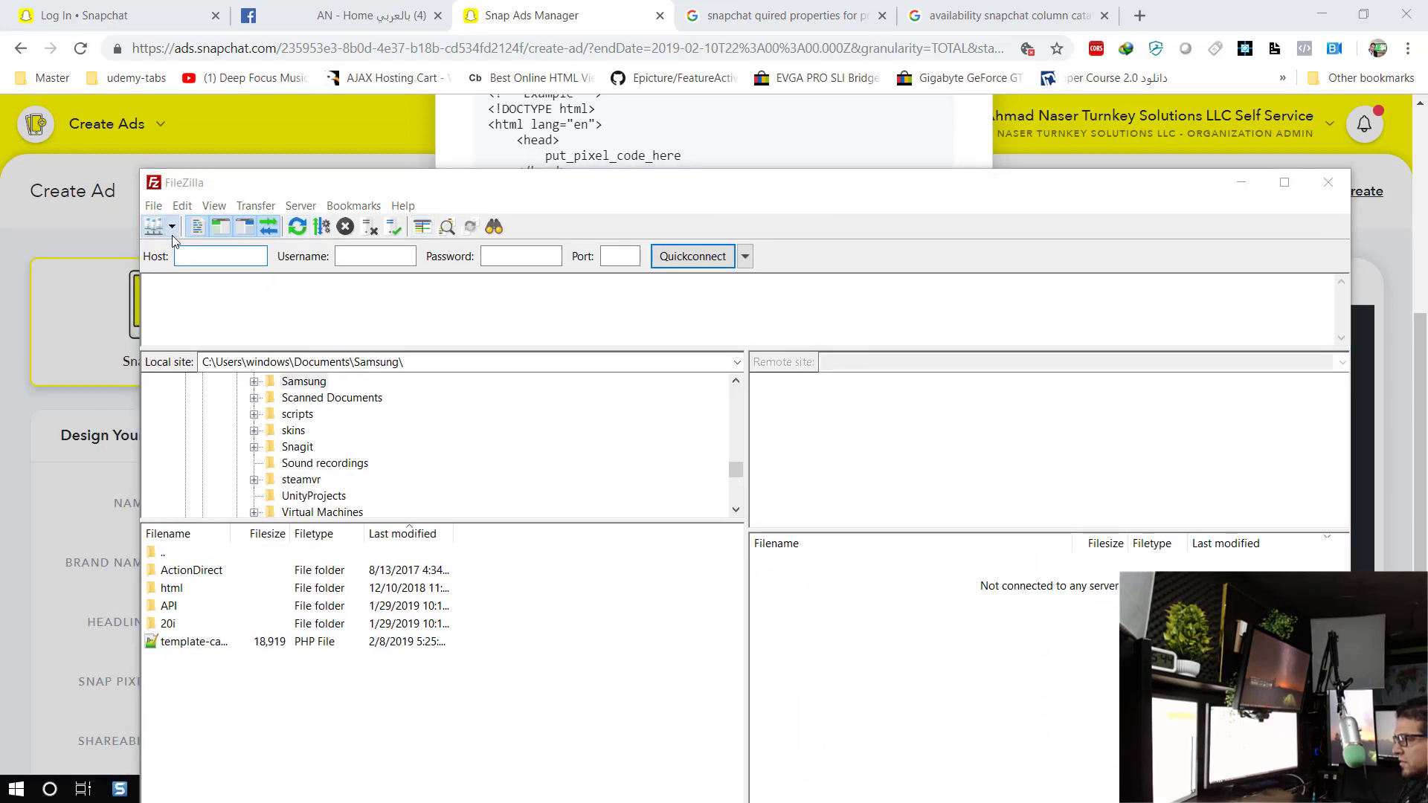
scroll(417, 444, down, 1)
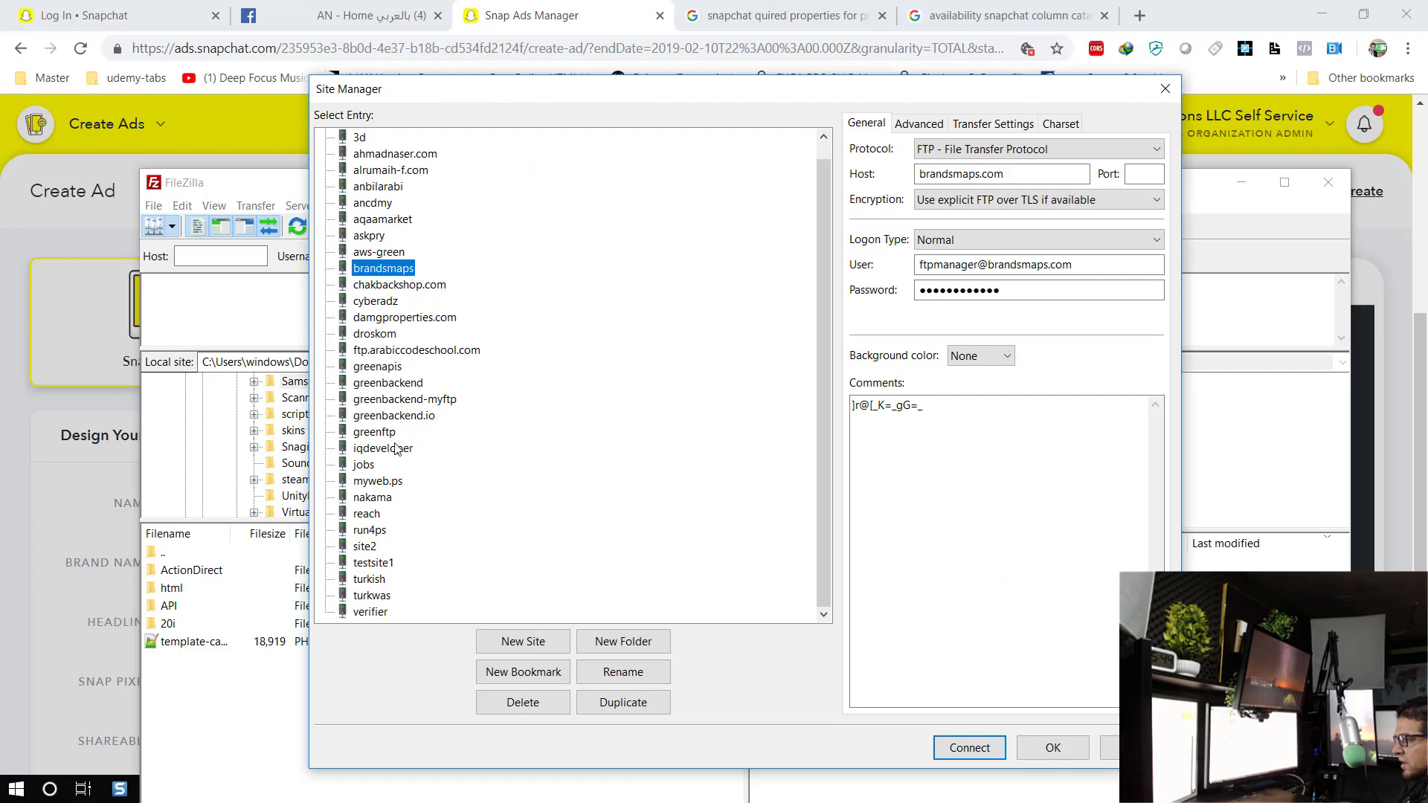
click(378, 187)
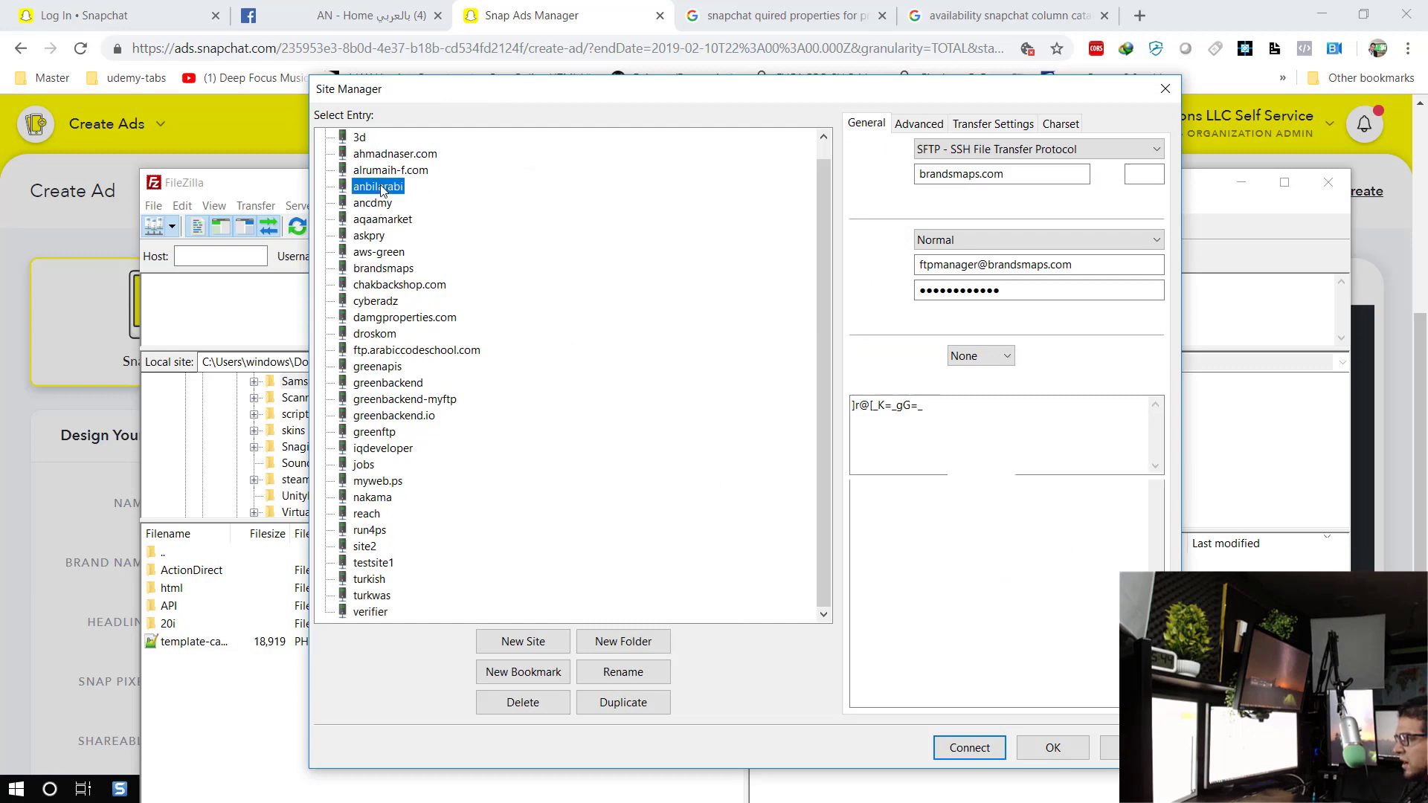
click(969, 747)
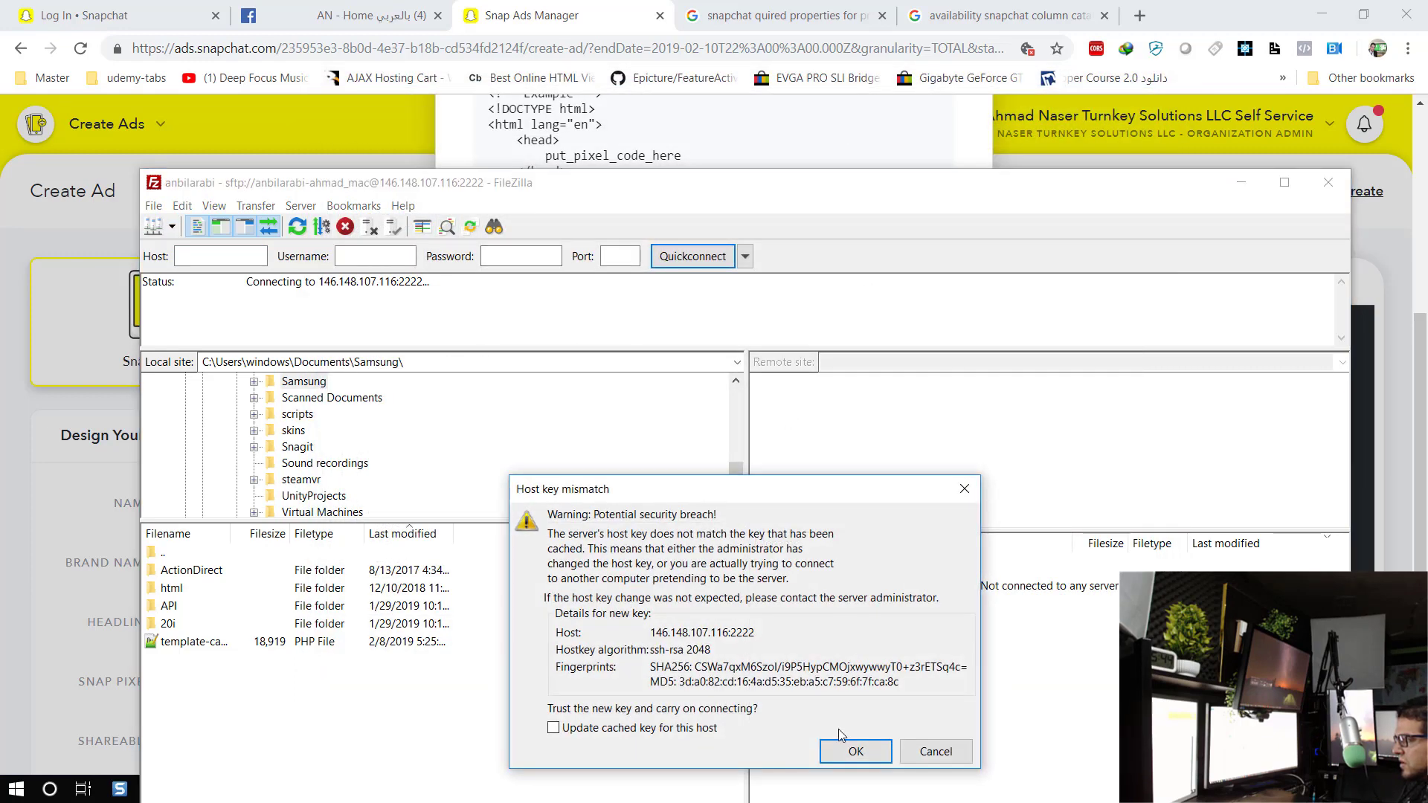
click(844, 746)
Step: Move the FileZilla window up and open the sahifa theme folder under wp-content/themes on the remote site
drag(622, 195, 606, 105)
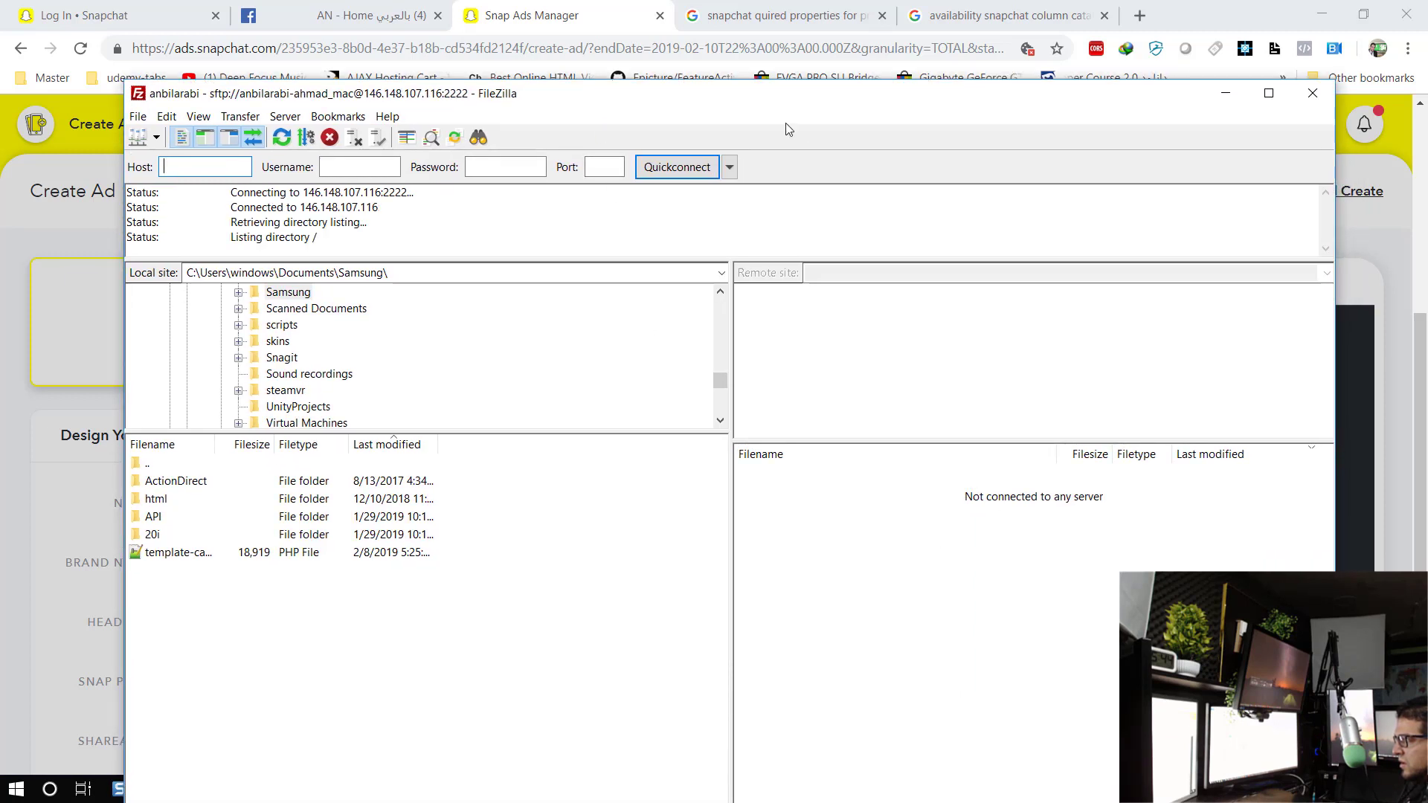
drag(743, 103, 729, 40)
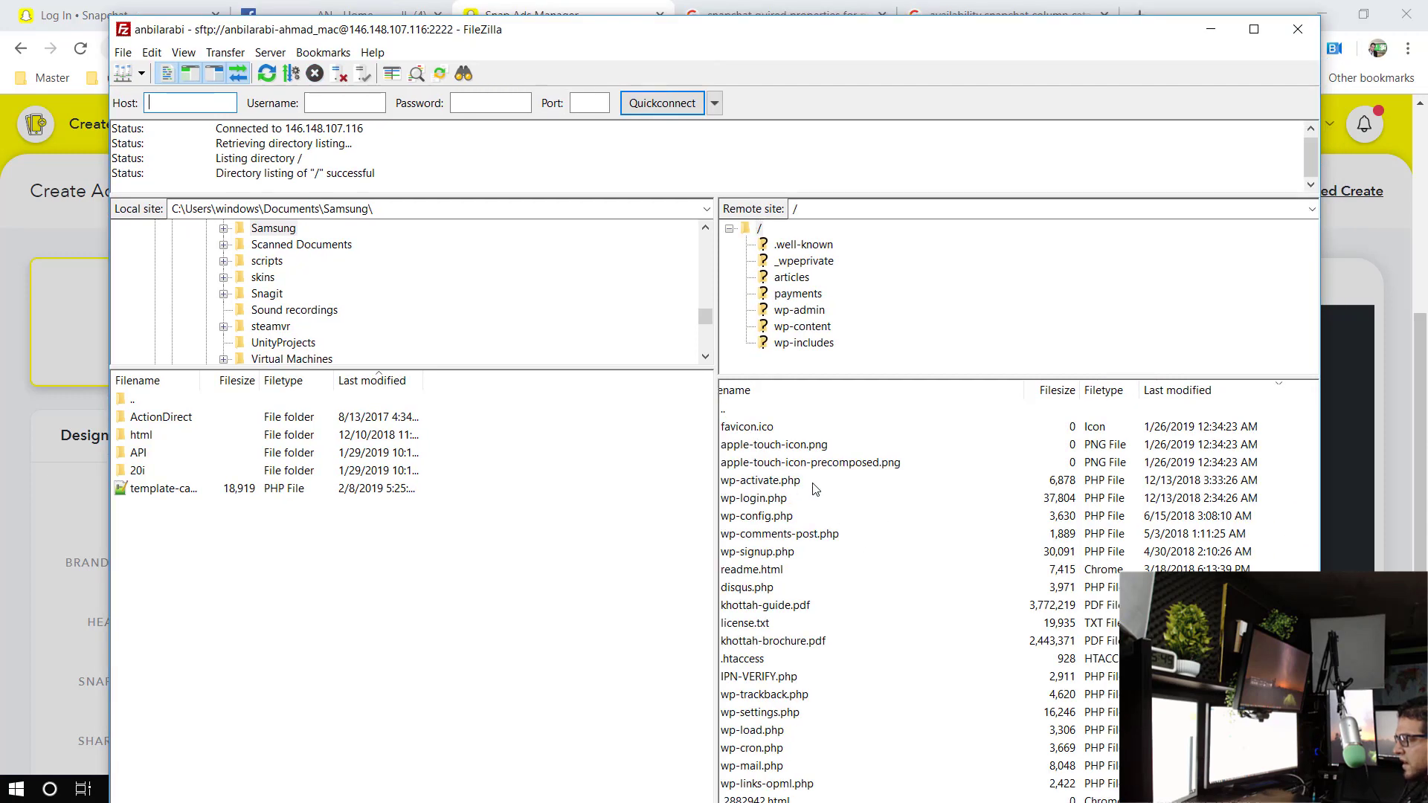
click(801, 328)
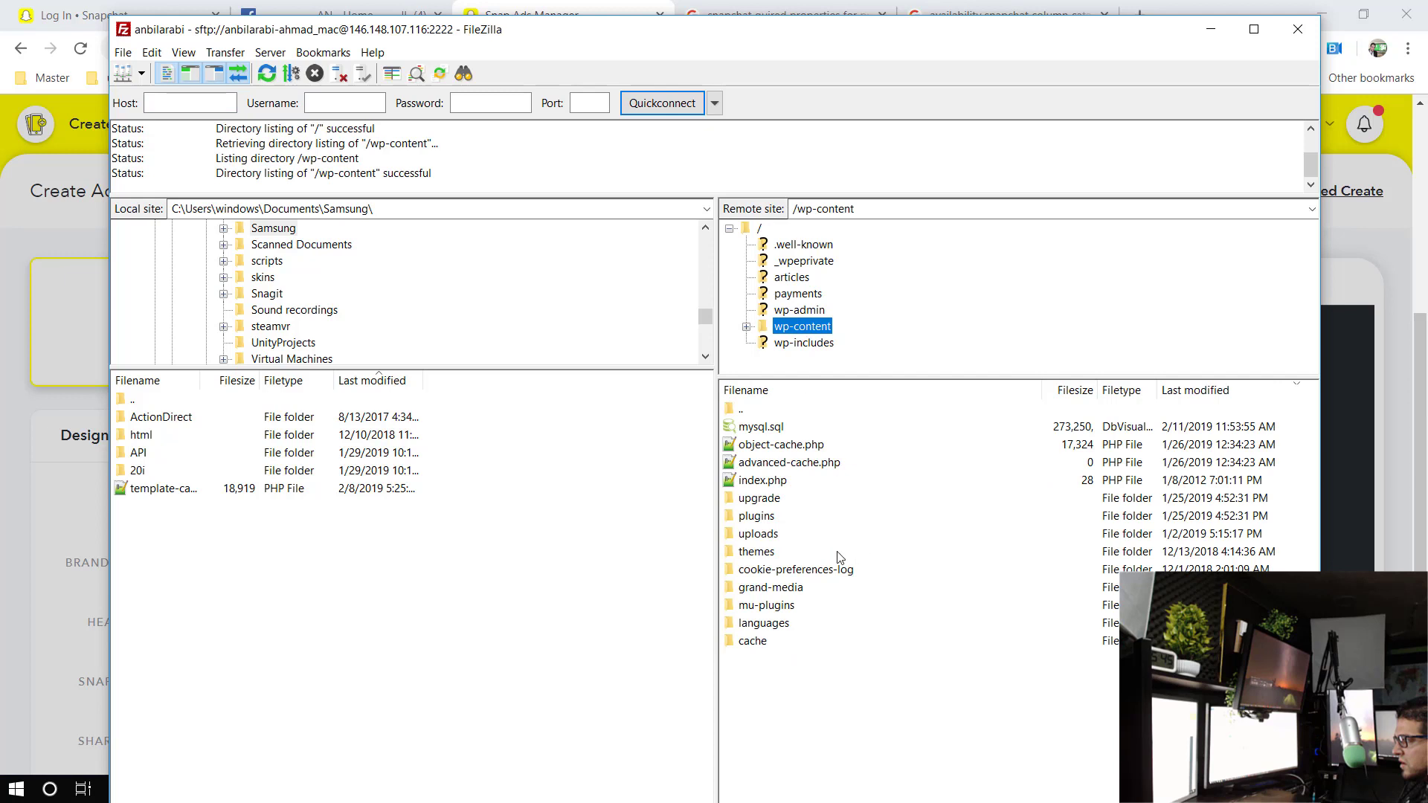
double_click(763, 554)
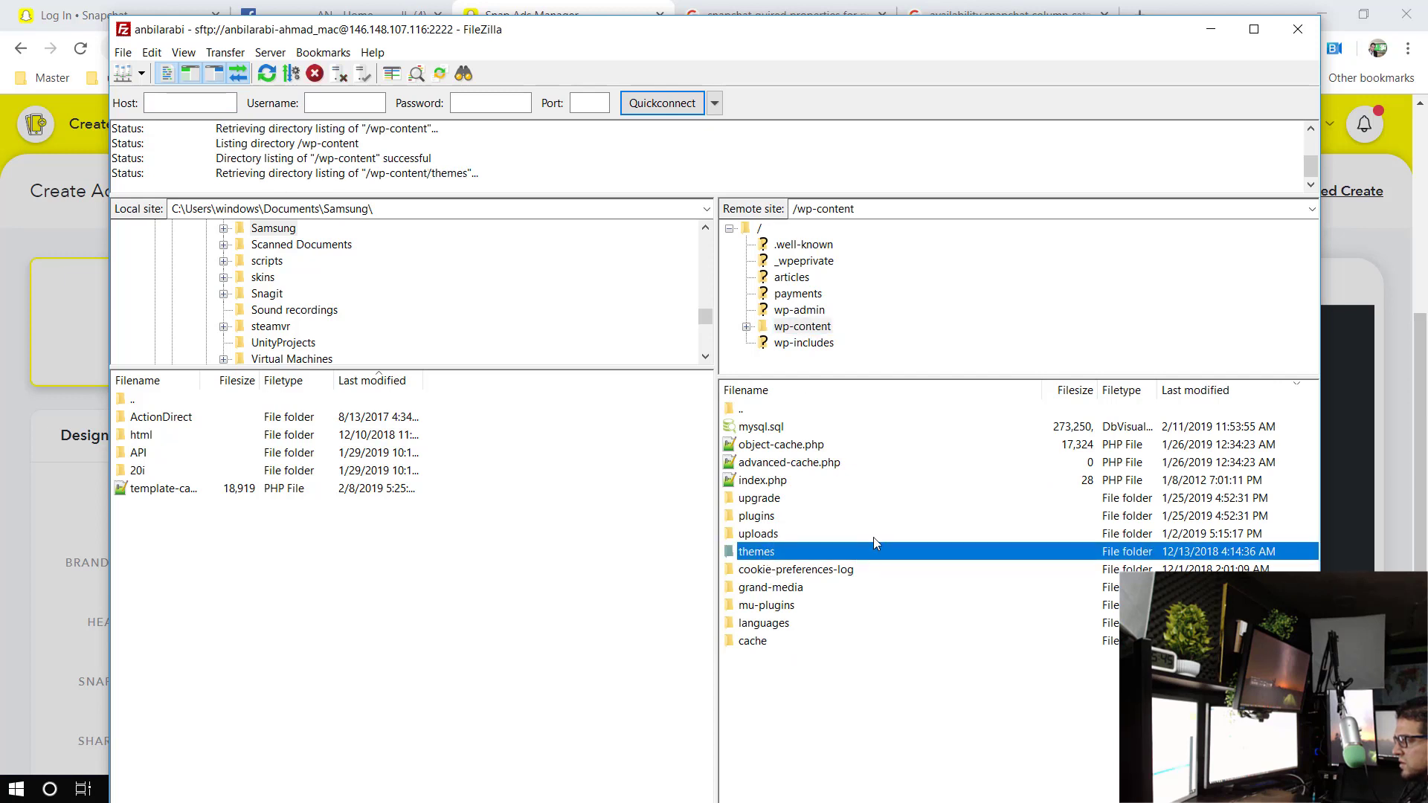
double_click(768, 499)
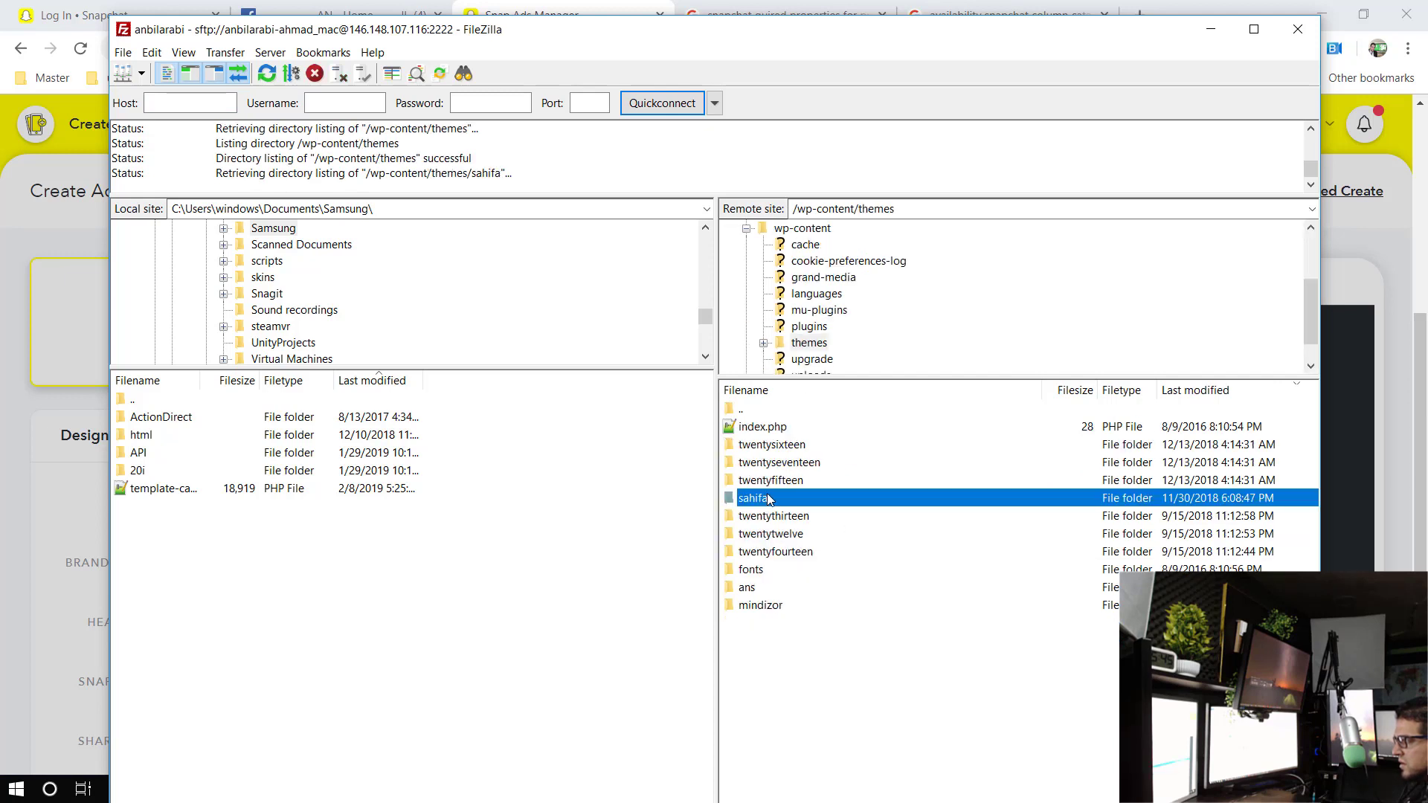